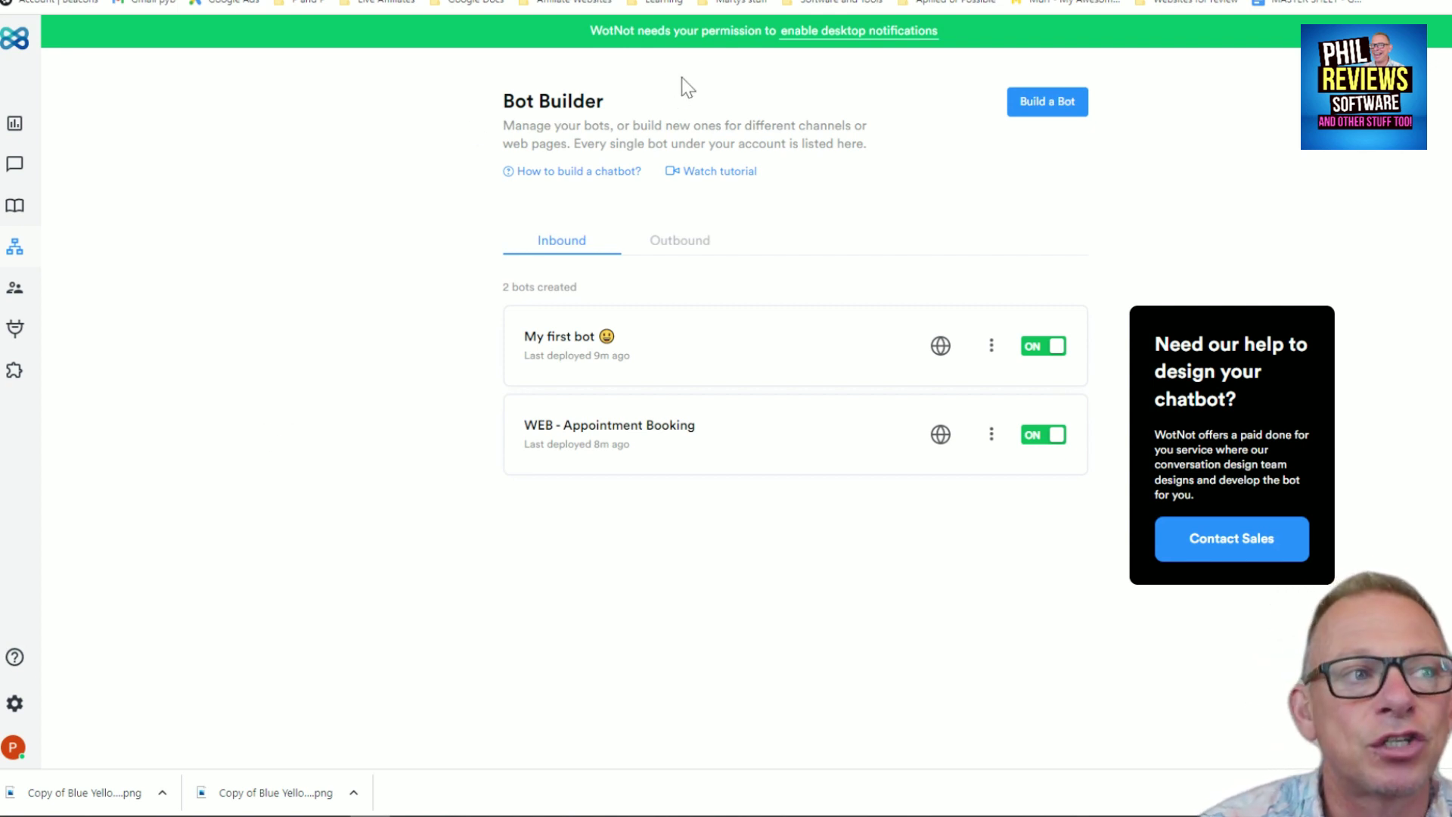
Start a new inbound bot for Facebook and scroll through the chatbot template gallery
click(1058, 115)
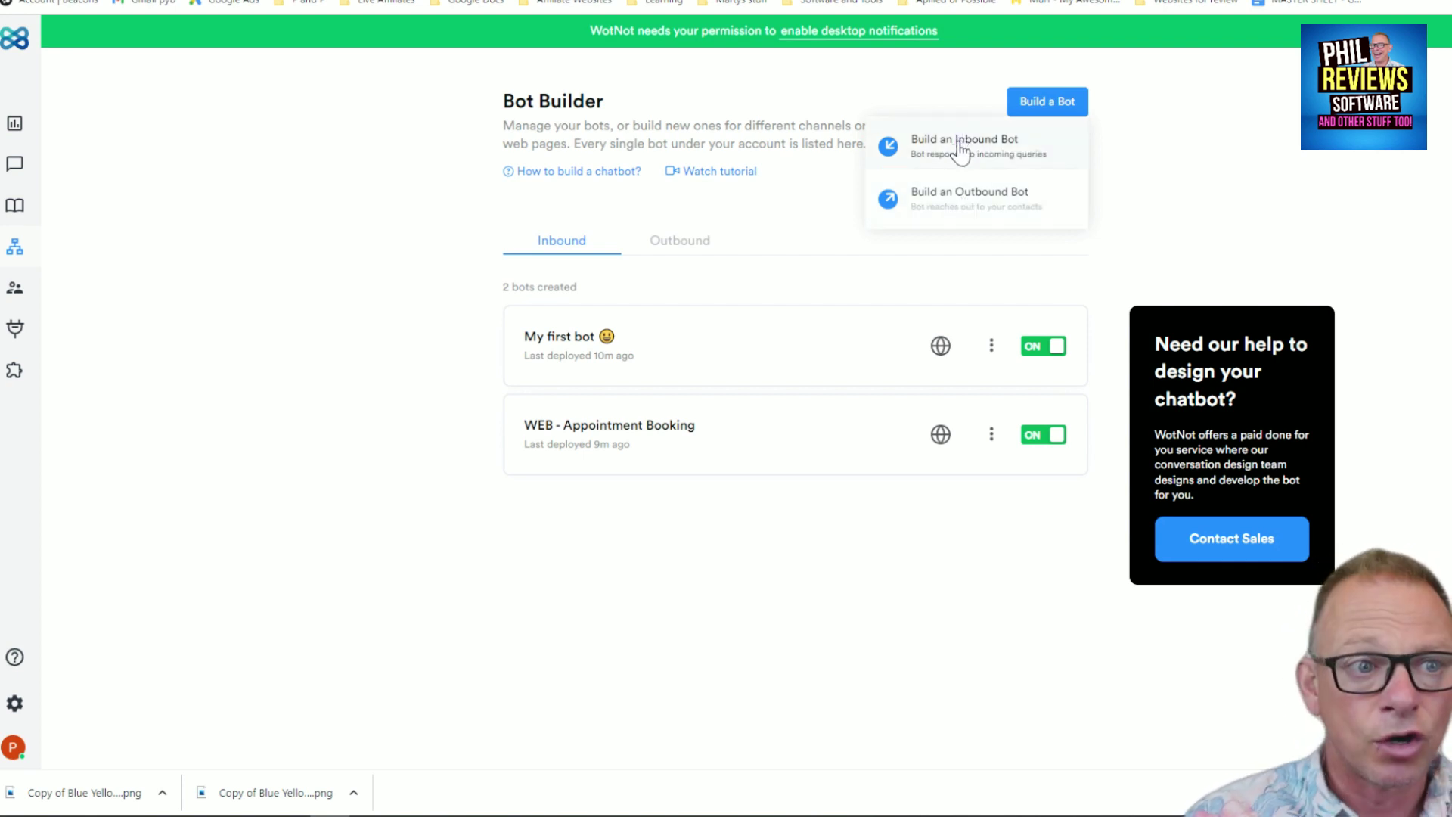
click(961, 145)
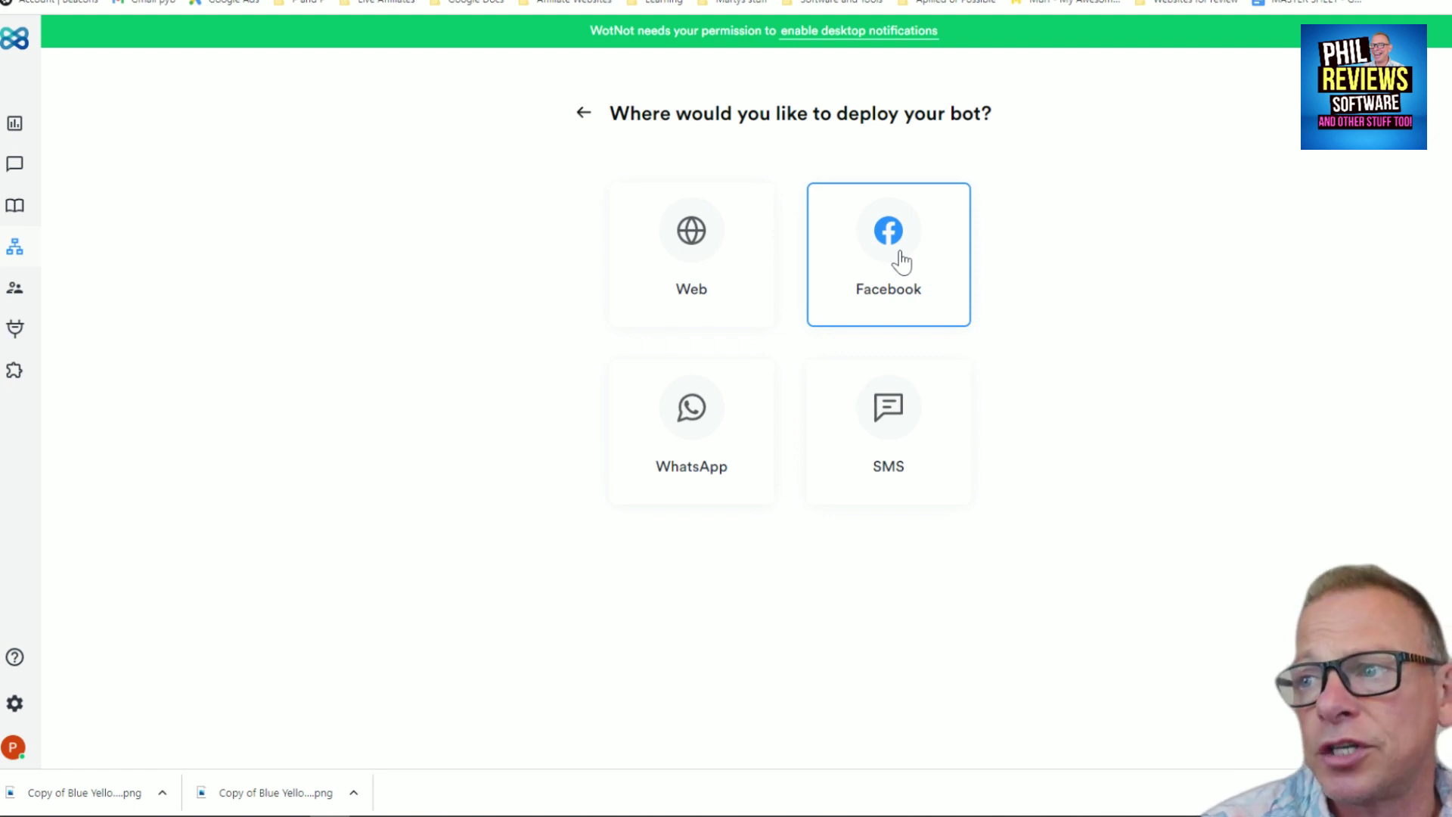
click(900, 261)
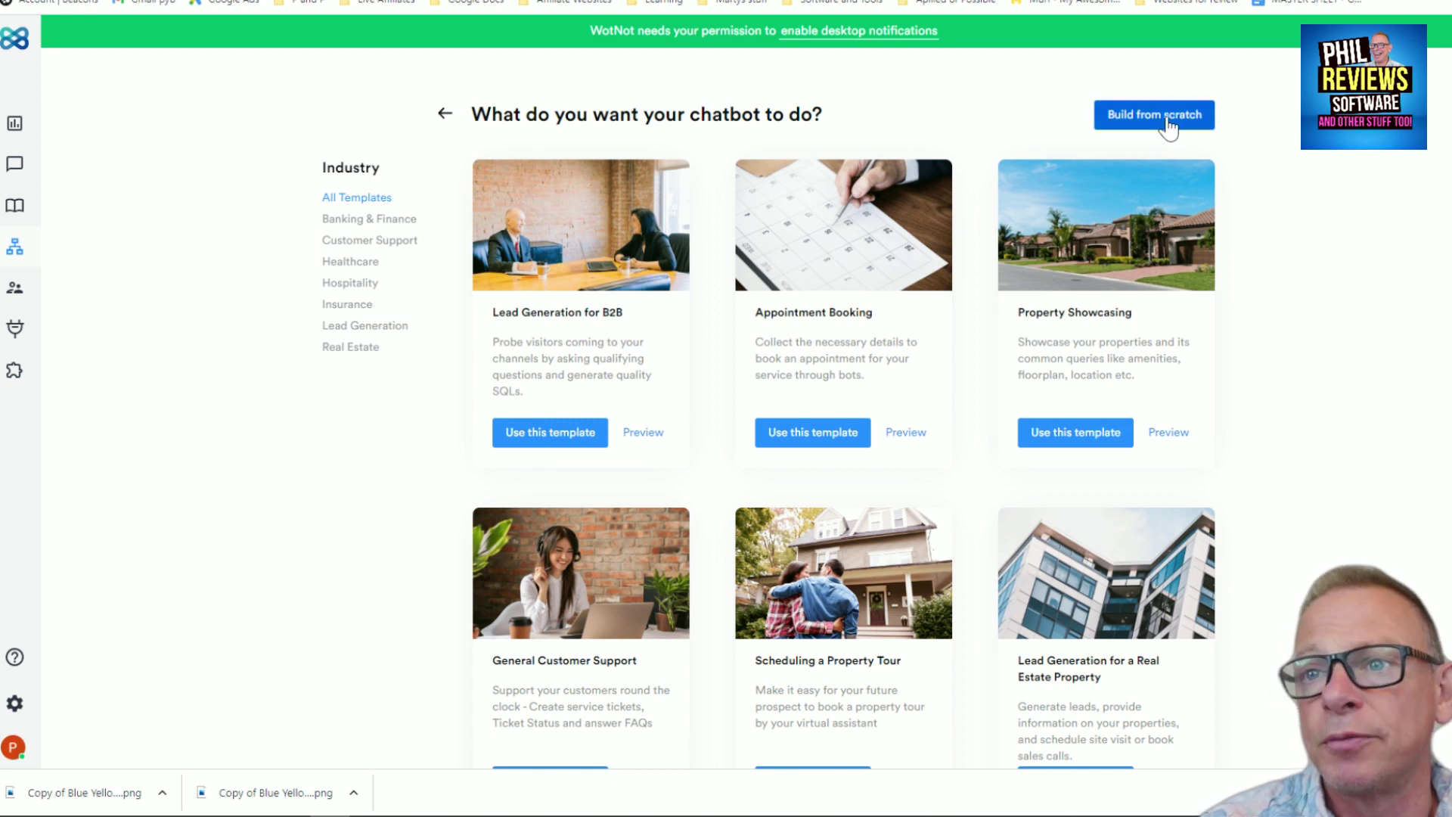
scroll(640, 520, down, 5)
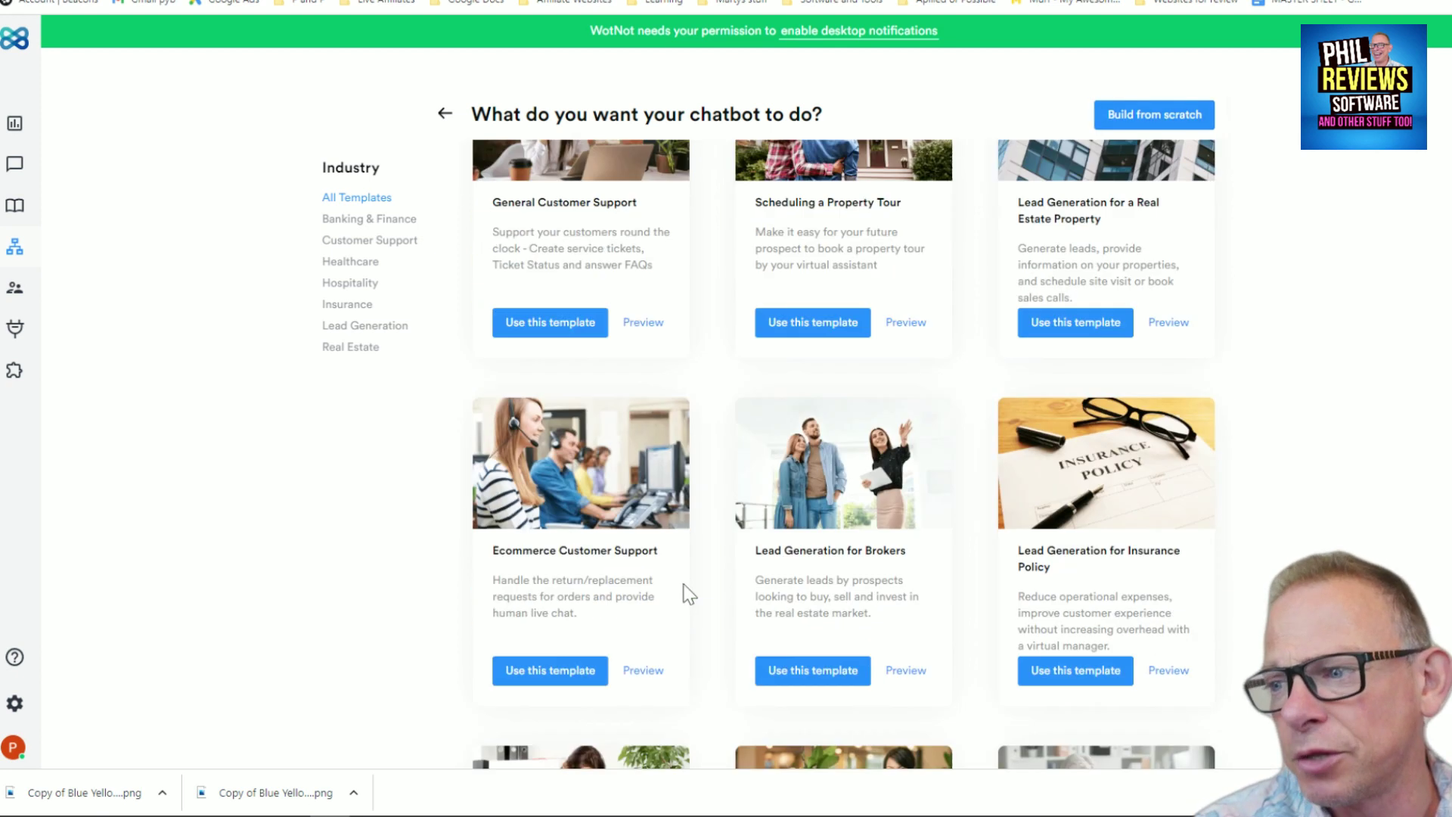
scroll(685, 592, up, 4)
scroll(648, 464, down, 7)
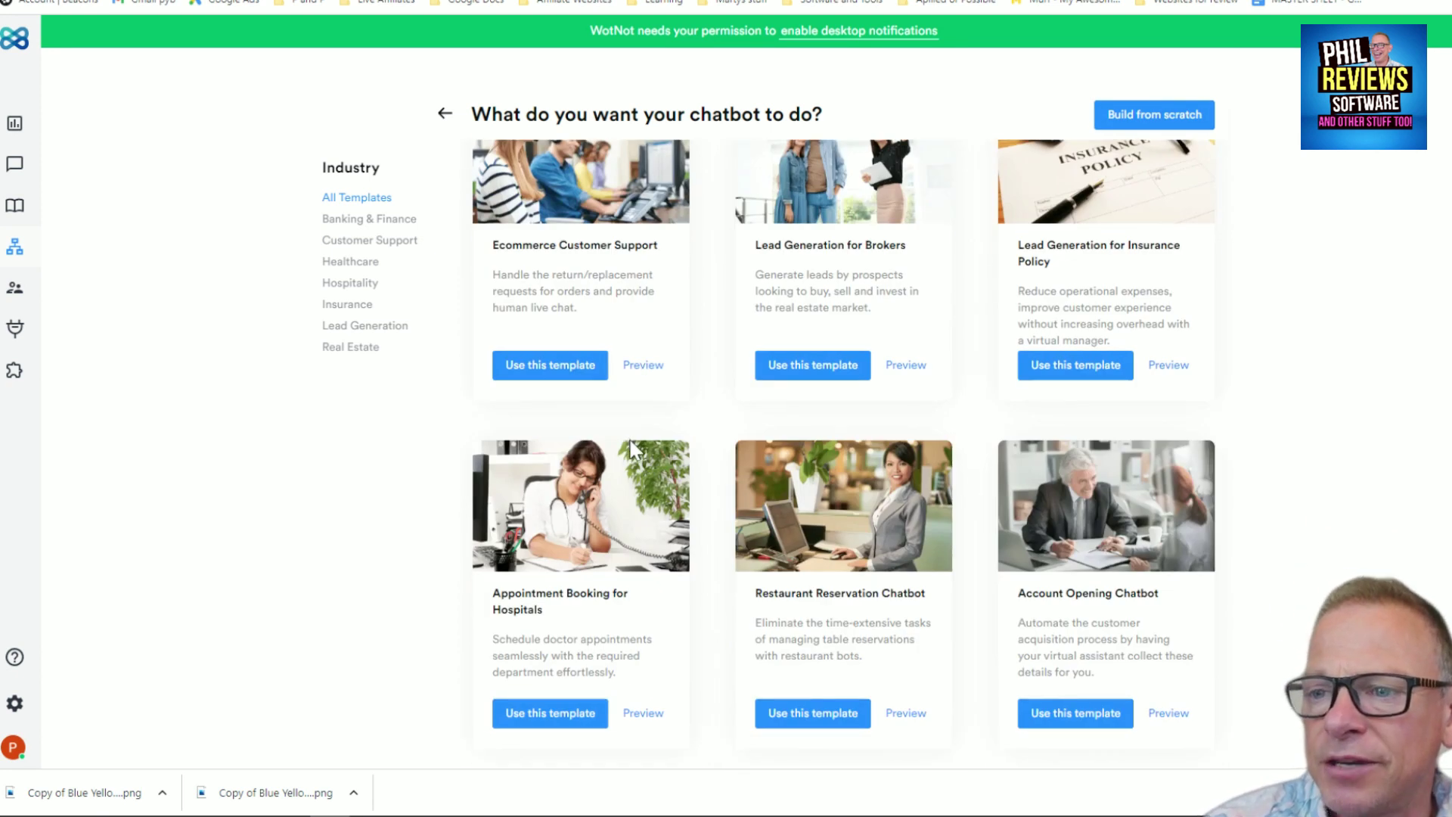
scroll(632, 448, up, 8)
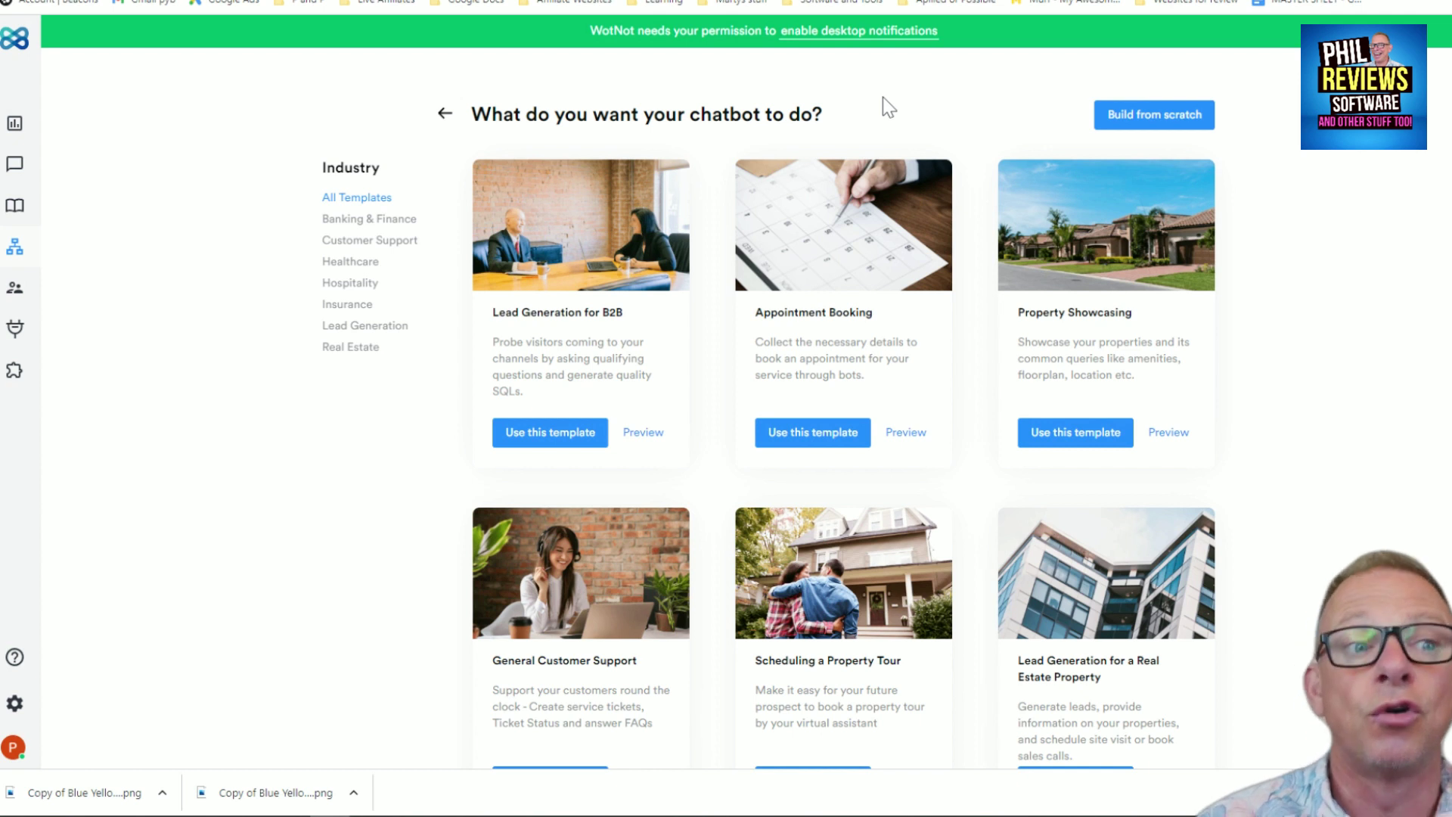
Create the bot from the Appointment Booking template; rename the greeting's bot and change ACME to PRS
click(815, 444)
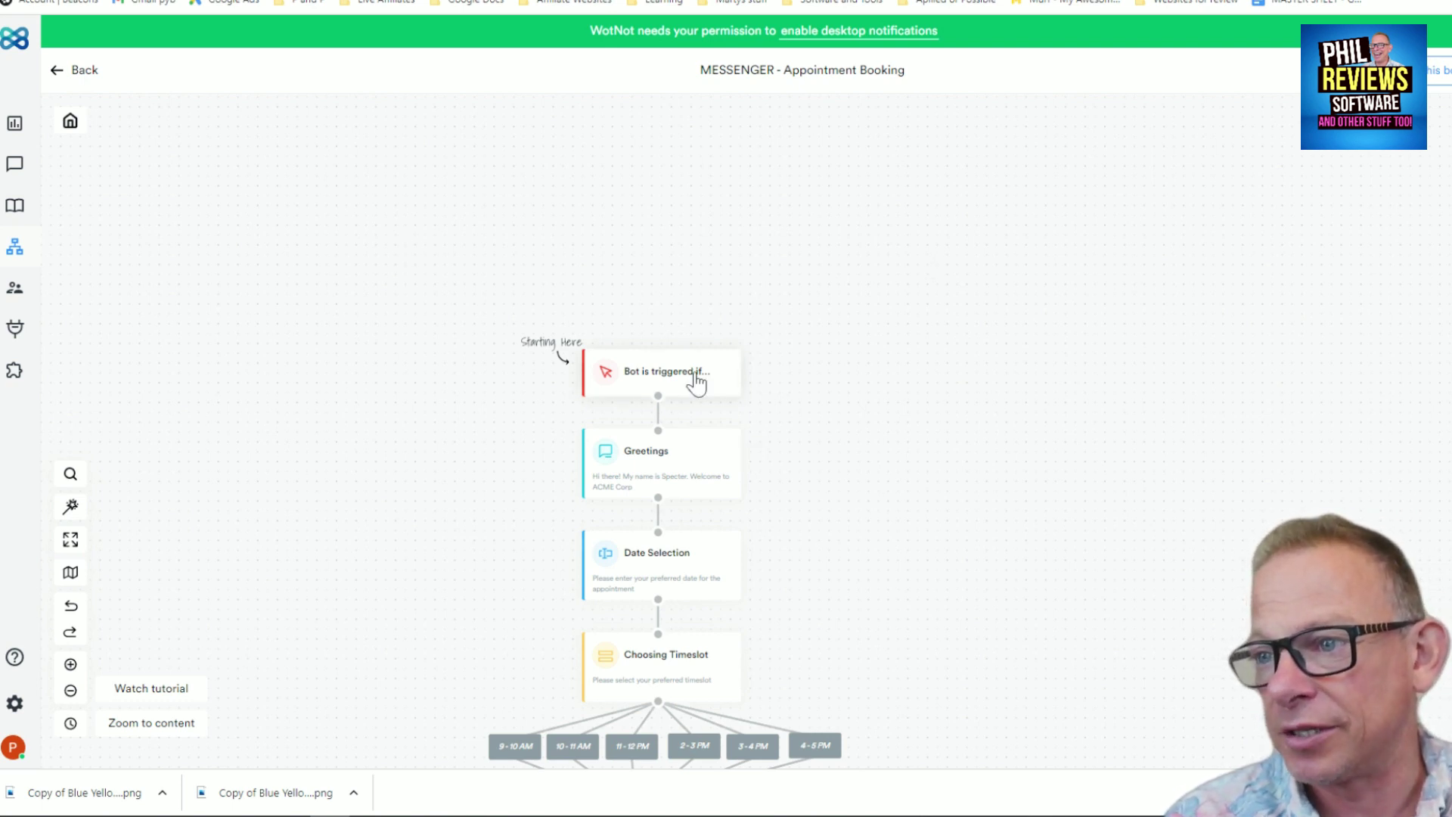
click(668, 458)
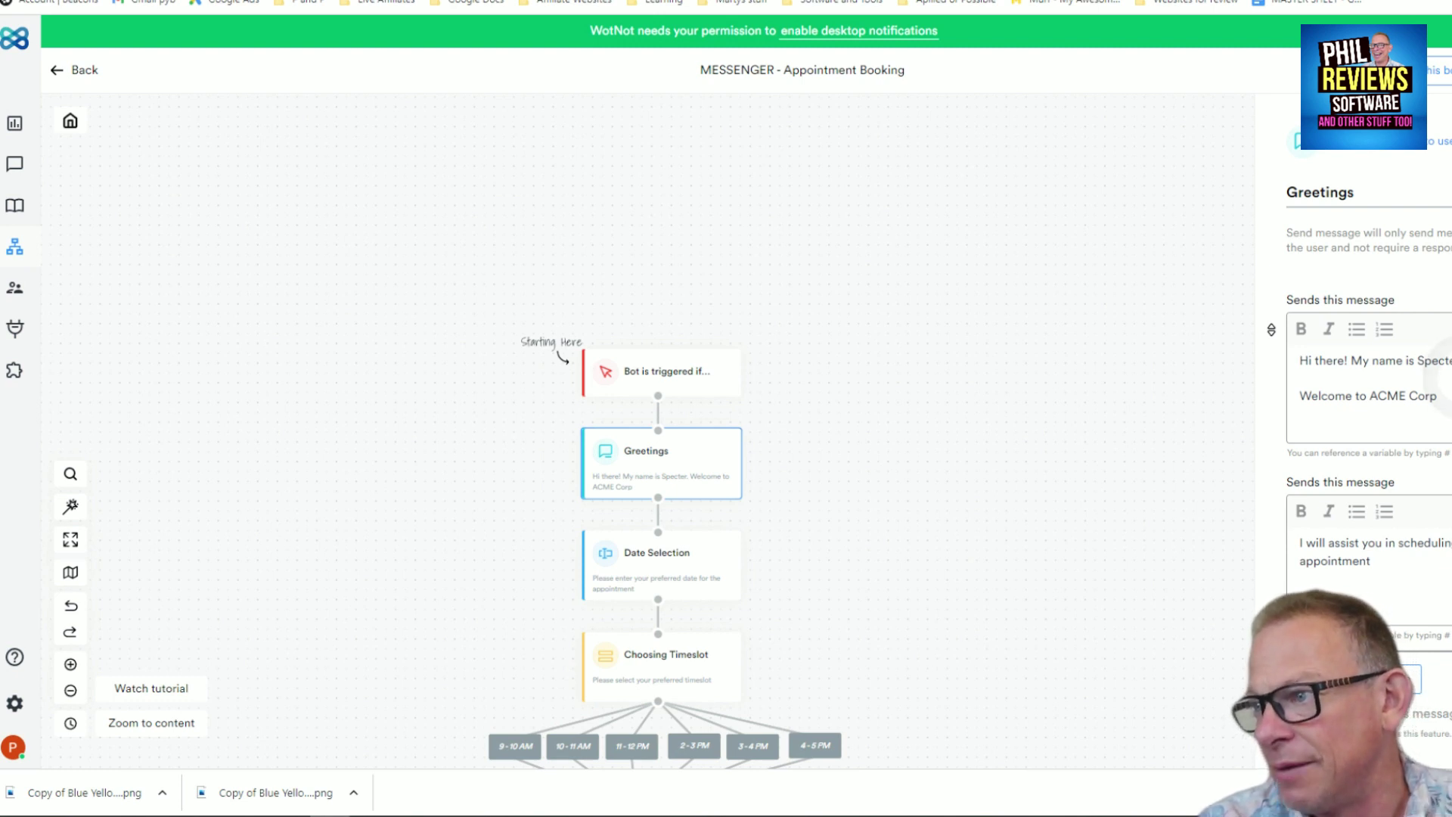
key(BackSpace)
key(BackSpace)
key(BackSpace)
key(BackSpace)
key(BackSpace)
key(BackSpace)
key(BackSpace)
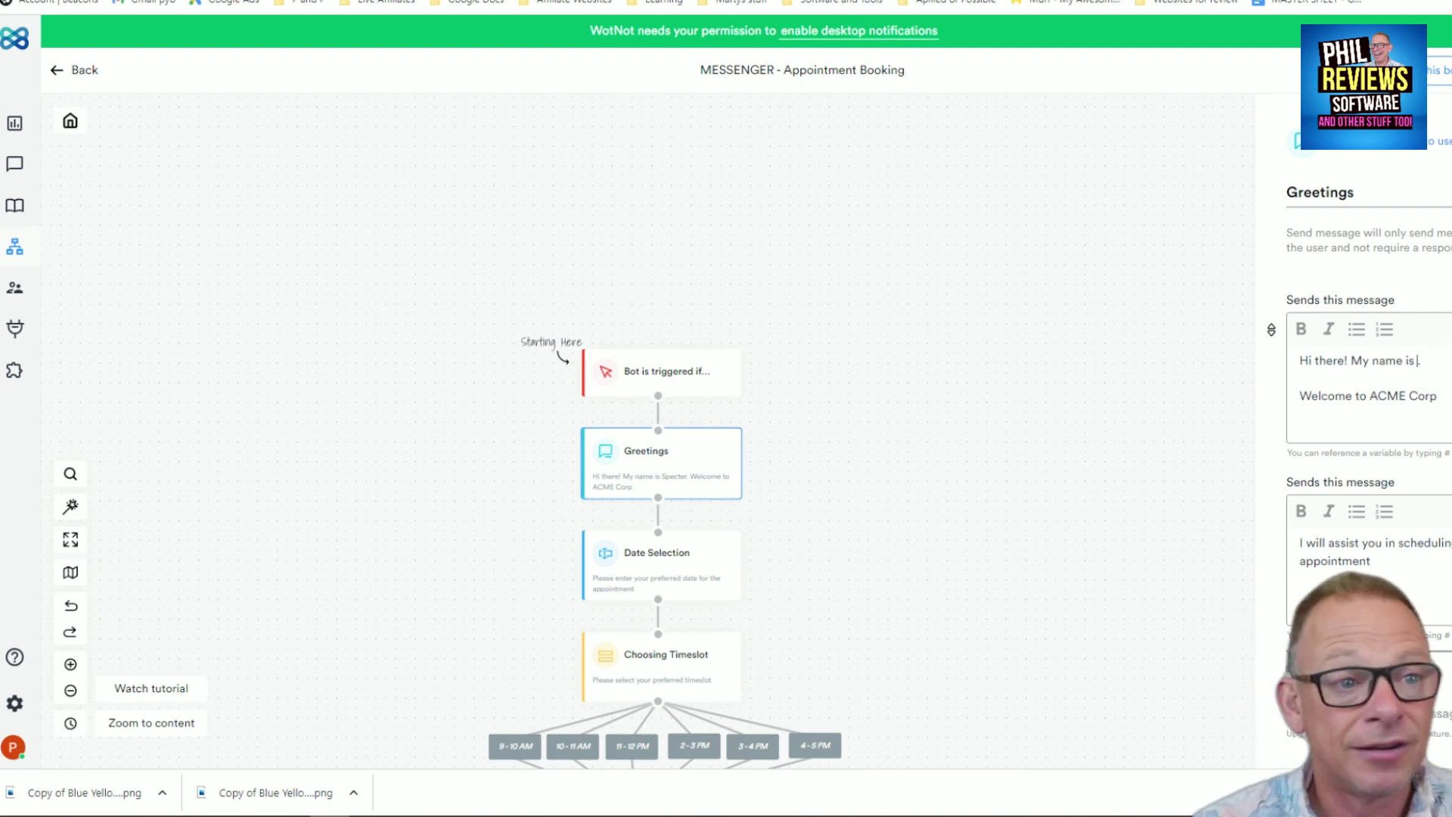
text(Phillipa)
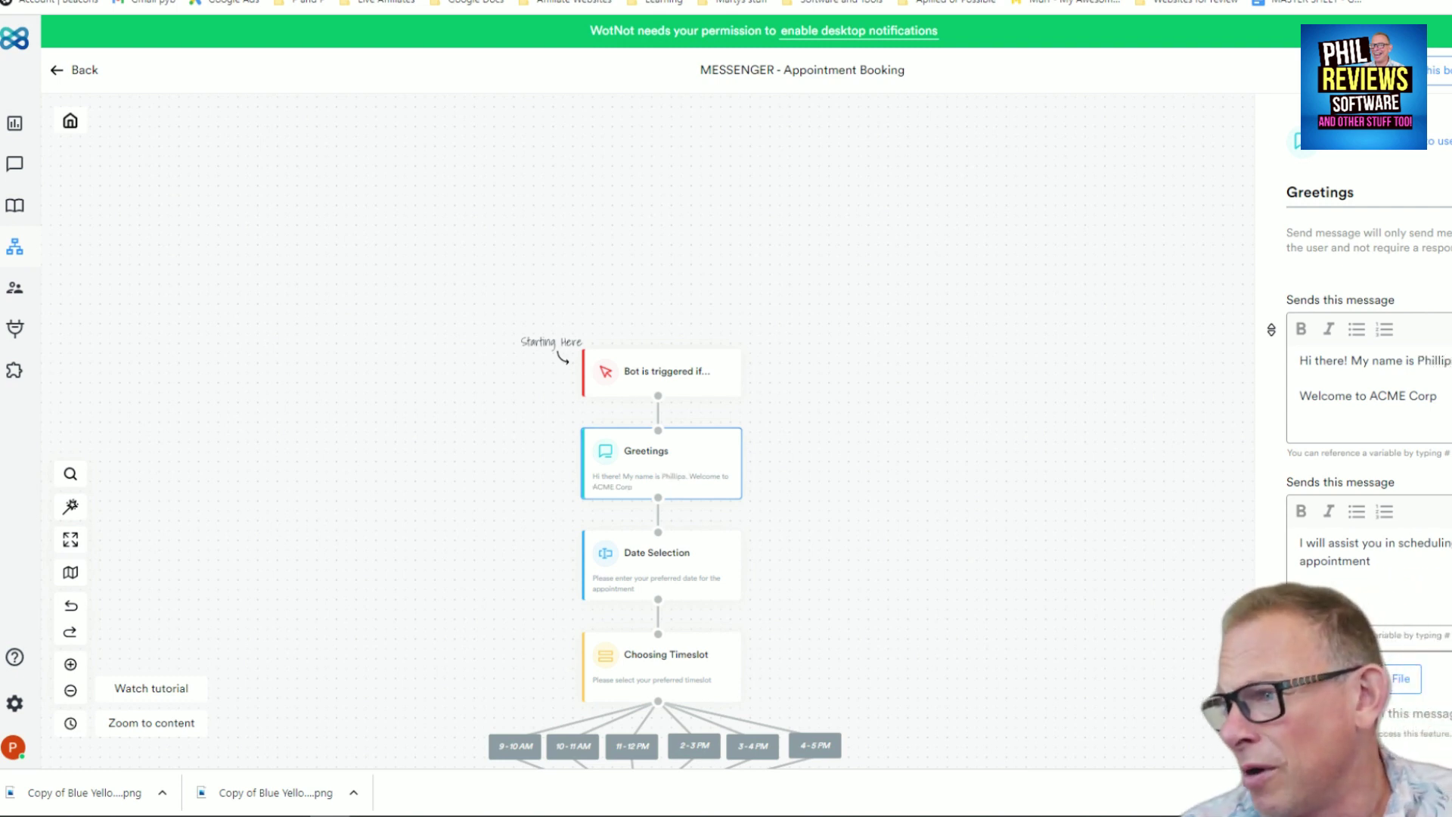
drag(1408, 396, 1372, 395)
text(PRS)
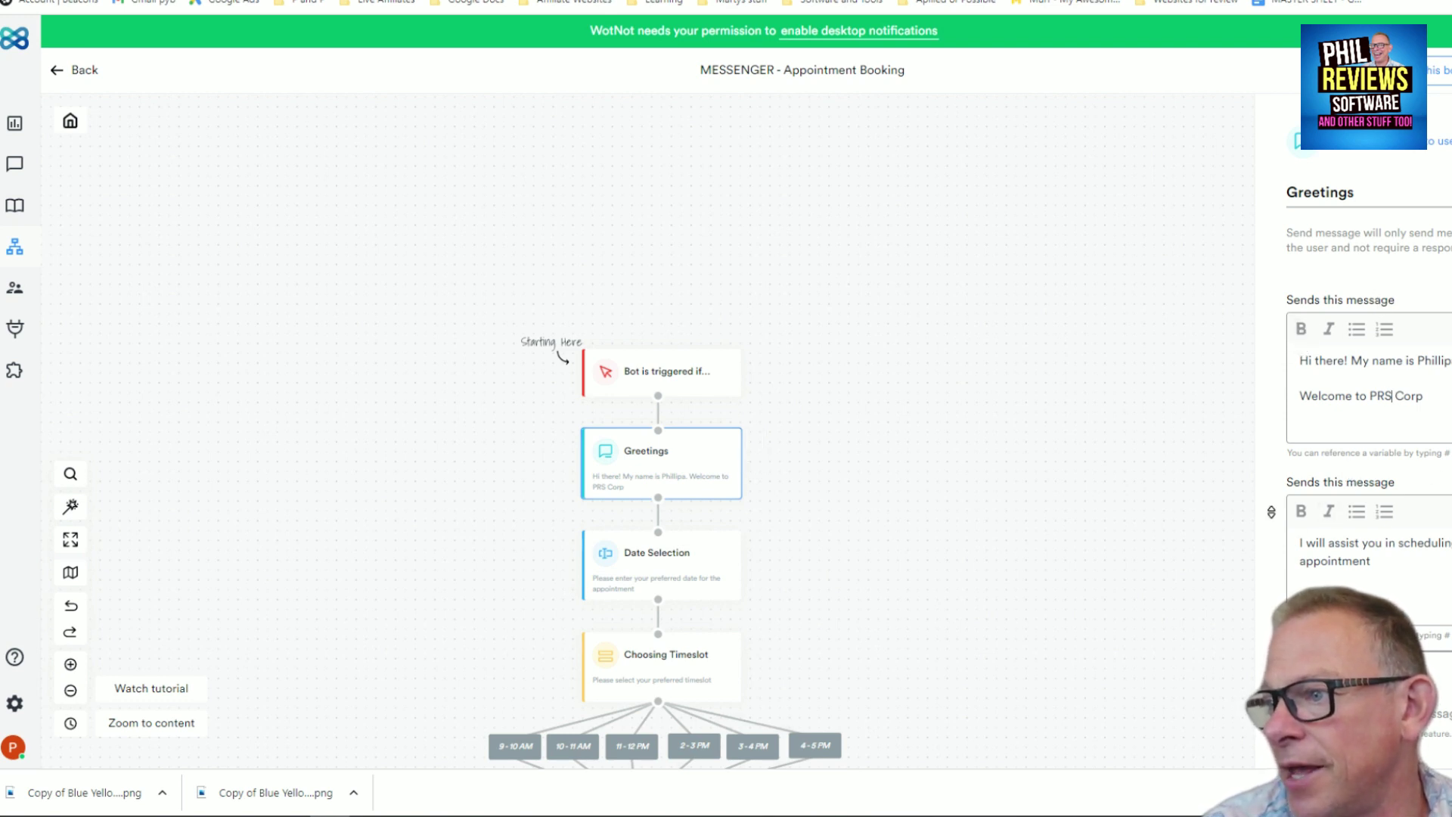
Open the second greeting message and scroll through the whole booking flow
click(1371, 560)
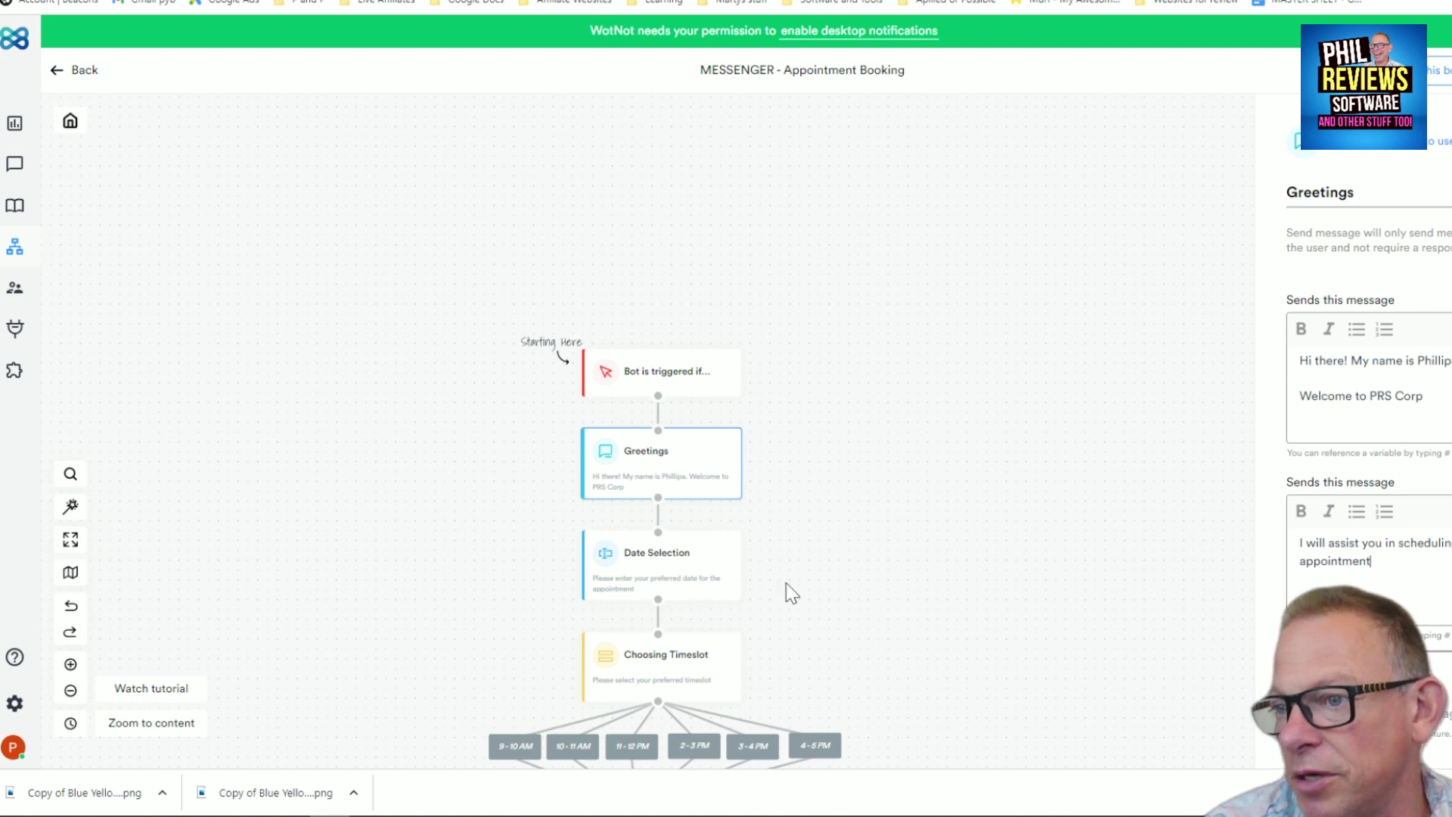
scroll(812, 563, down, 3)
scroll(900, 371, up, 2)
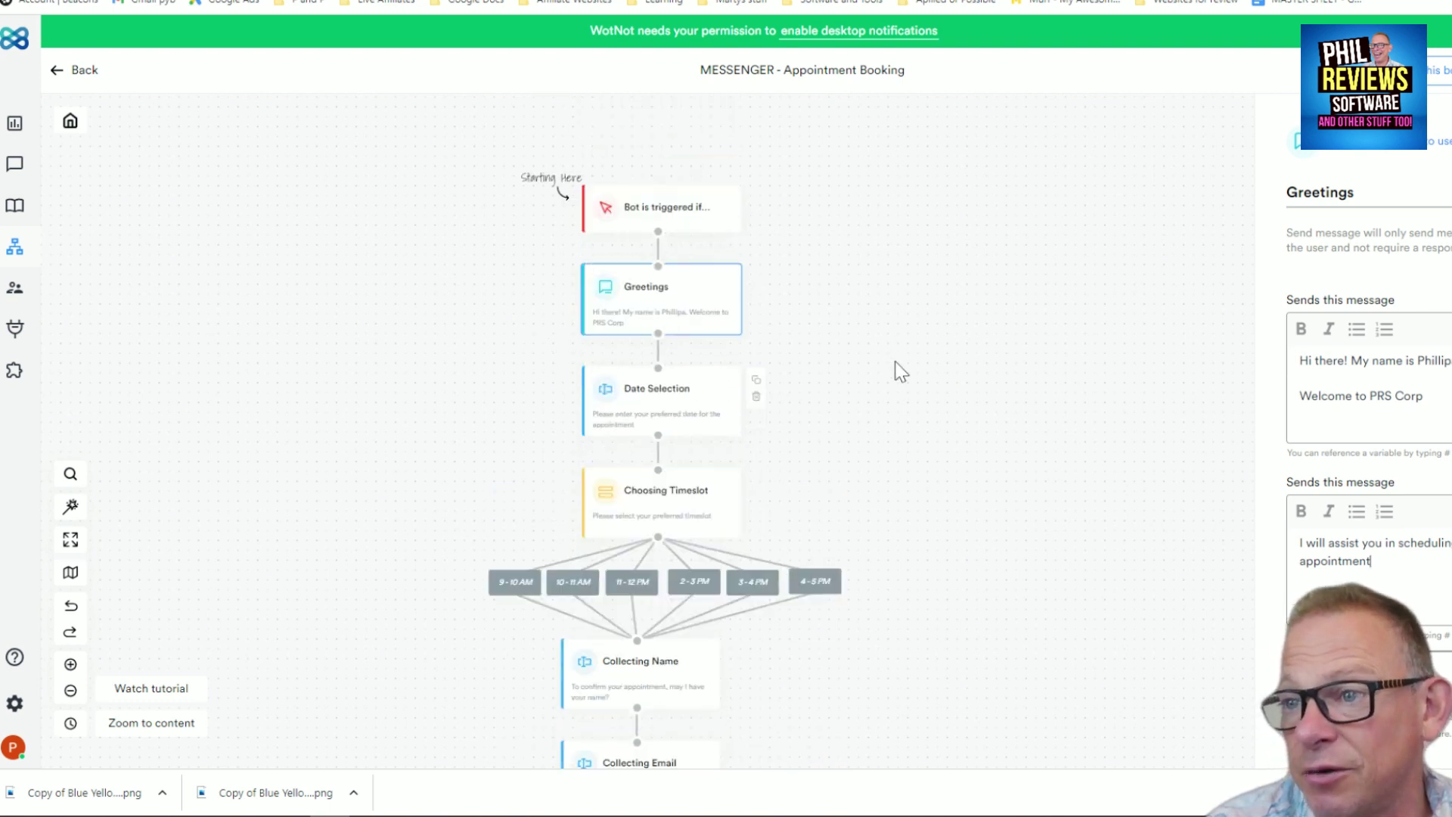
scroll(896, 378, up, 2)
scroll(891, 378, down, 2)
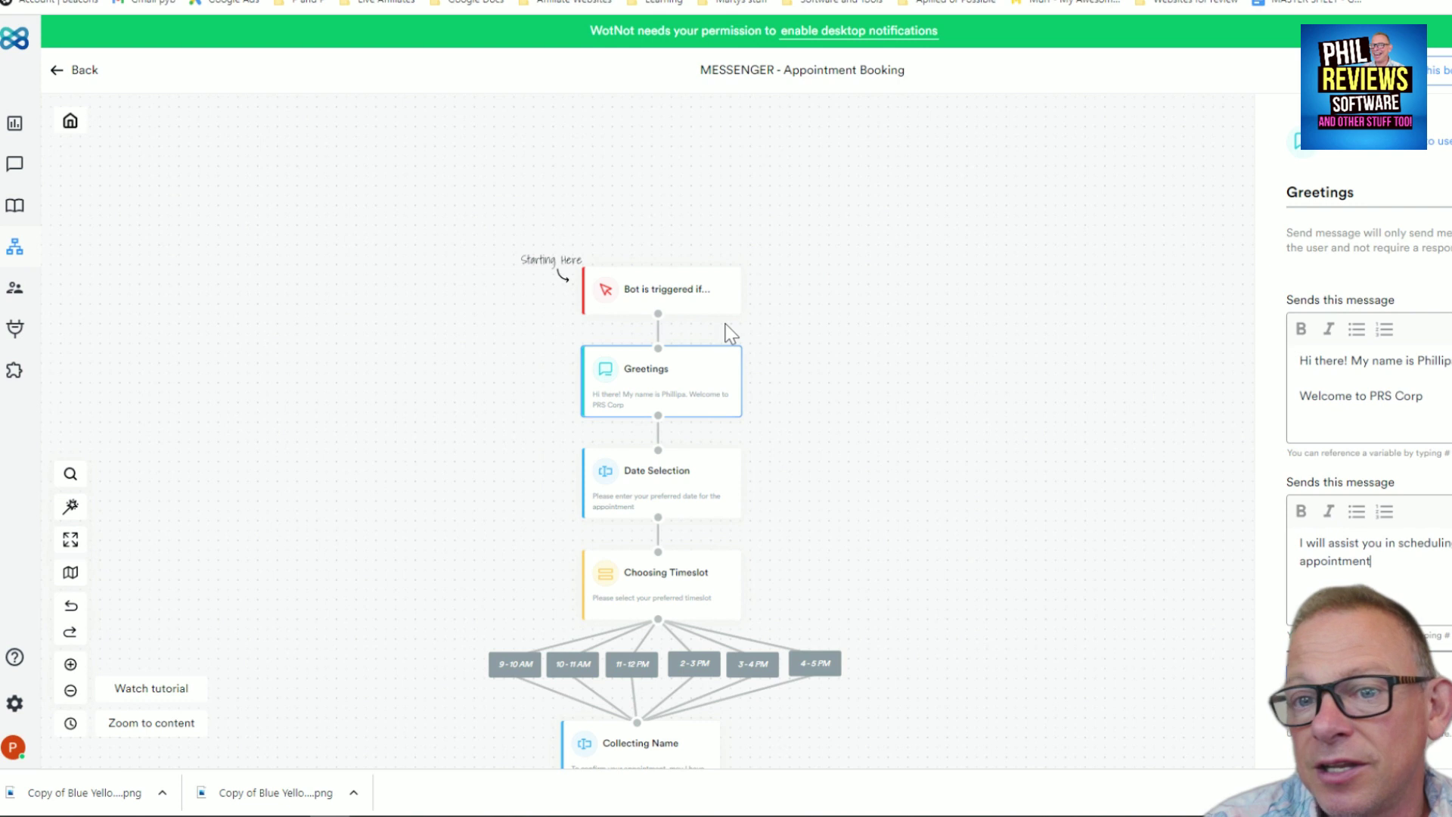
scroll(709, 622, down, 2)
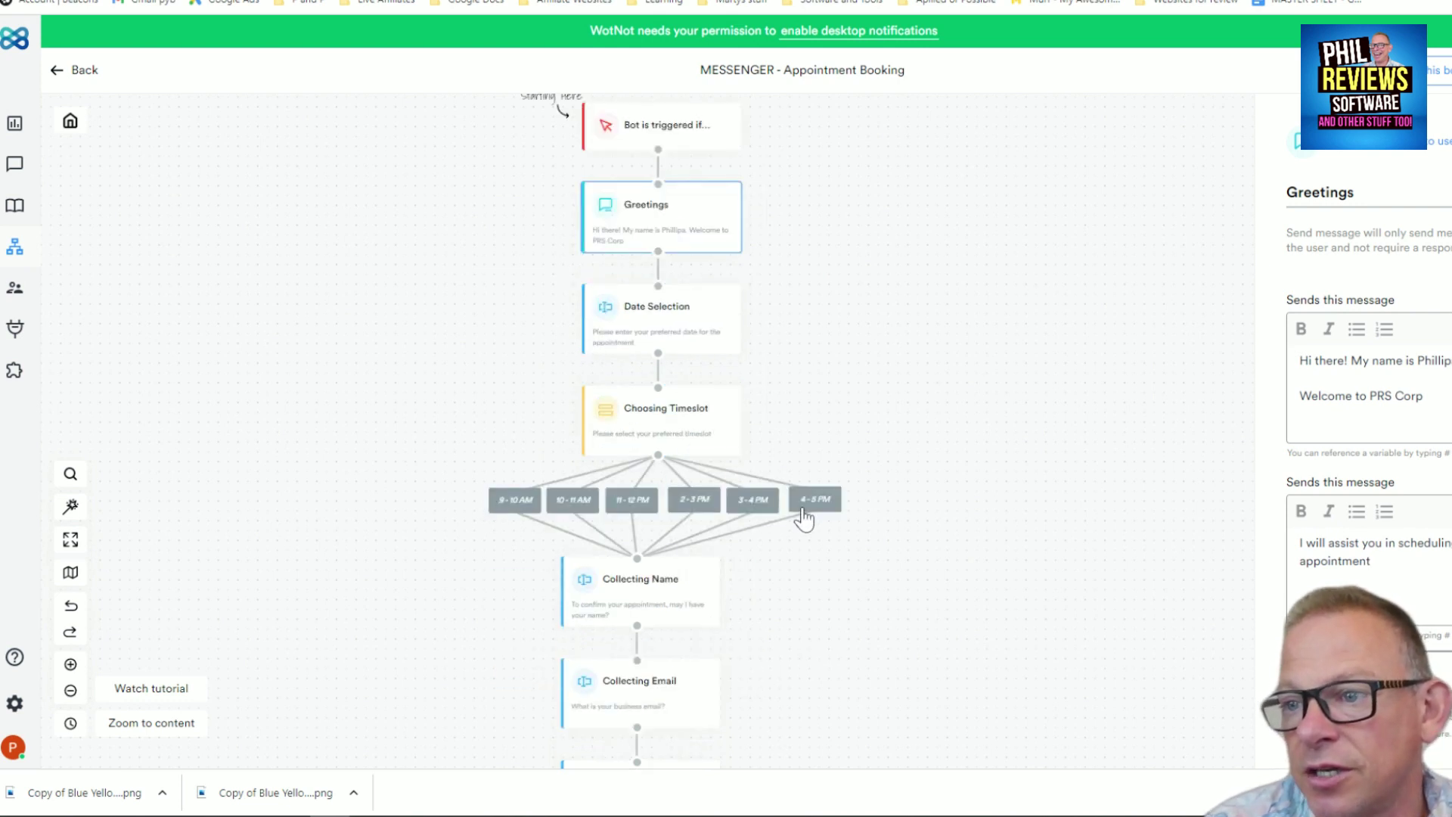
scroll(632, 603, down, 1)
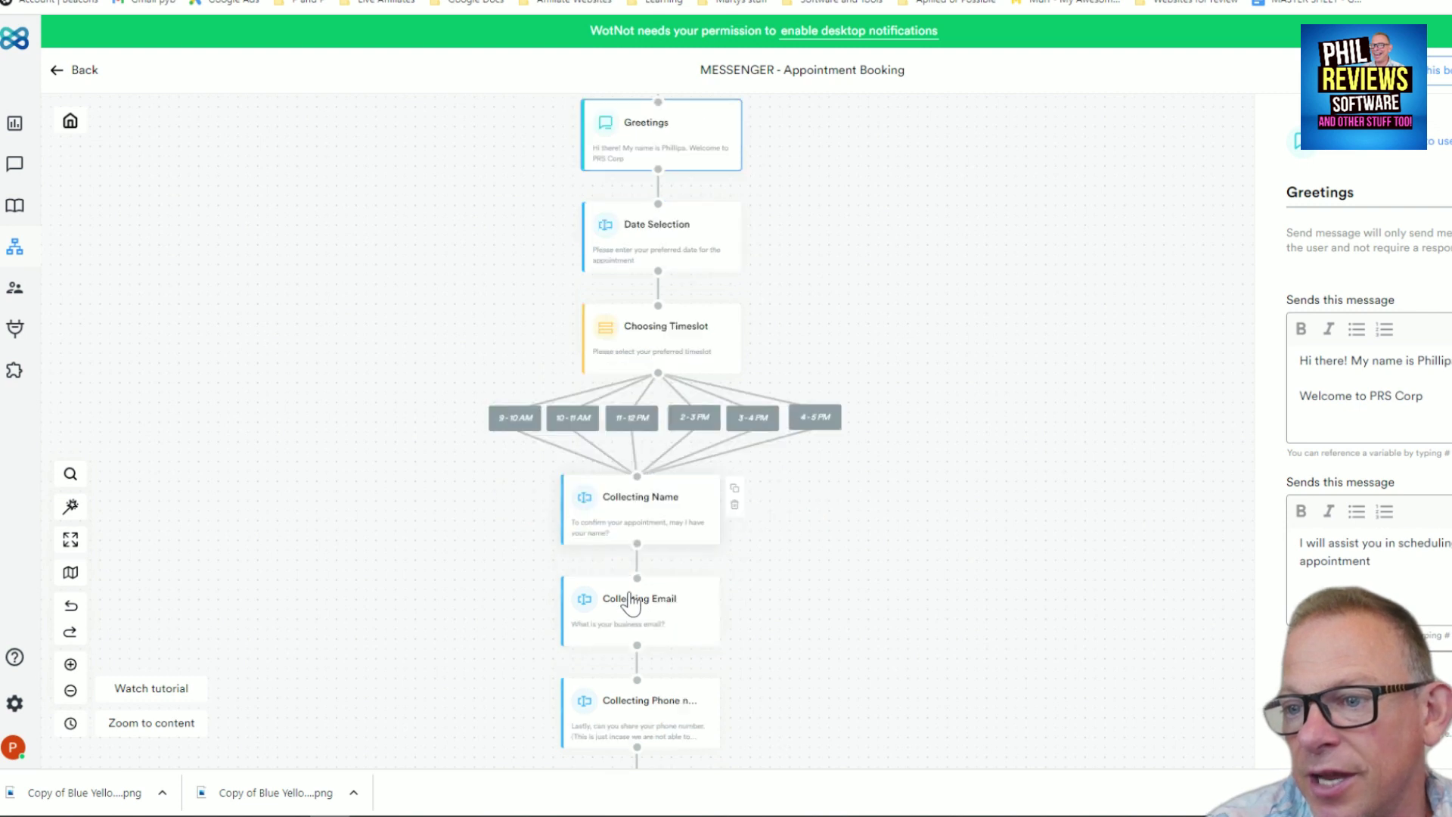
scroll(628, 612, down, 2)
scroll(633, 582, down, 2)
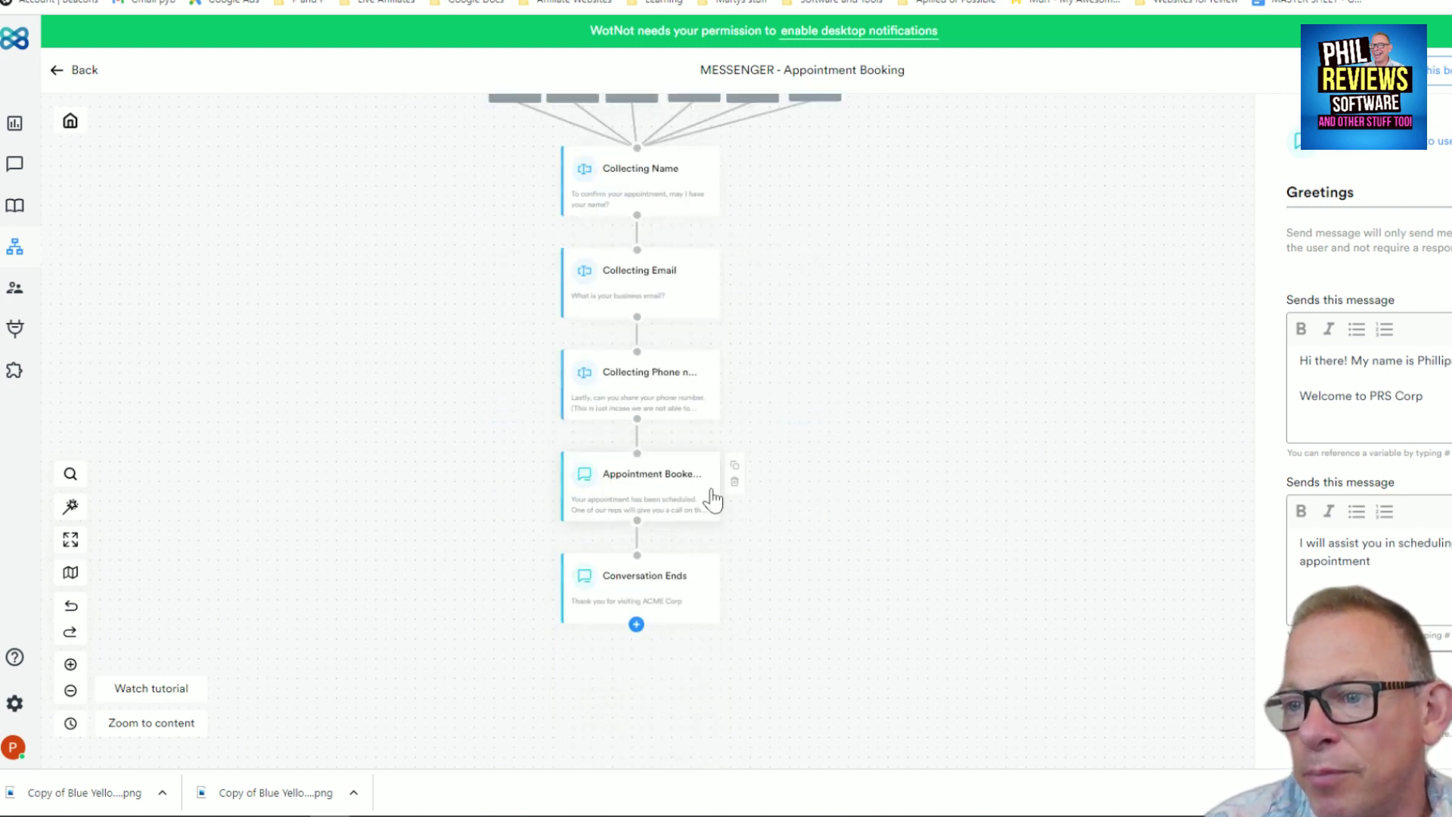
scroll(986, 619, up, 5)
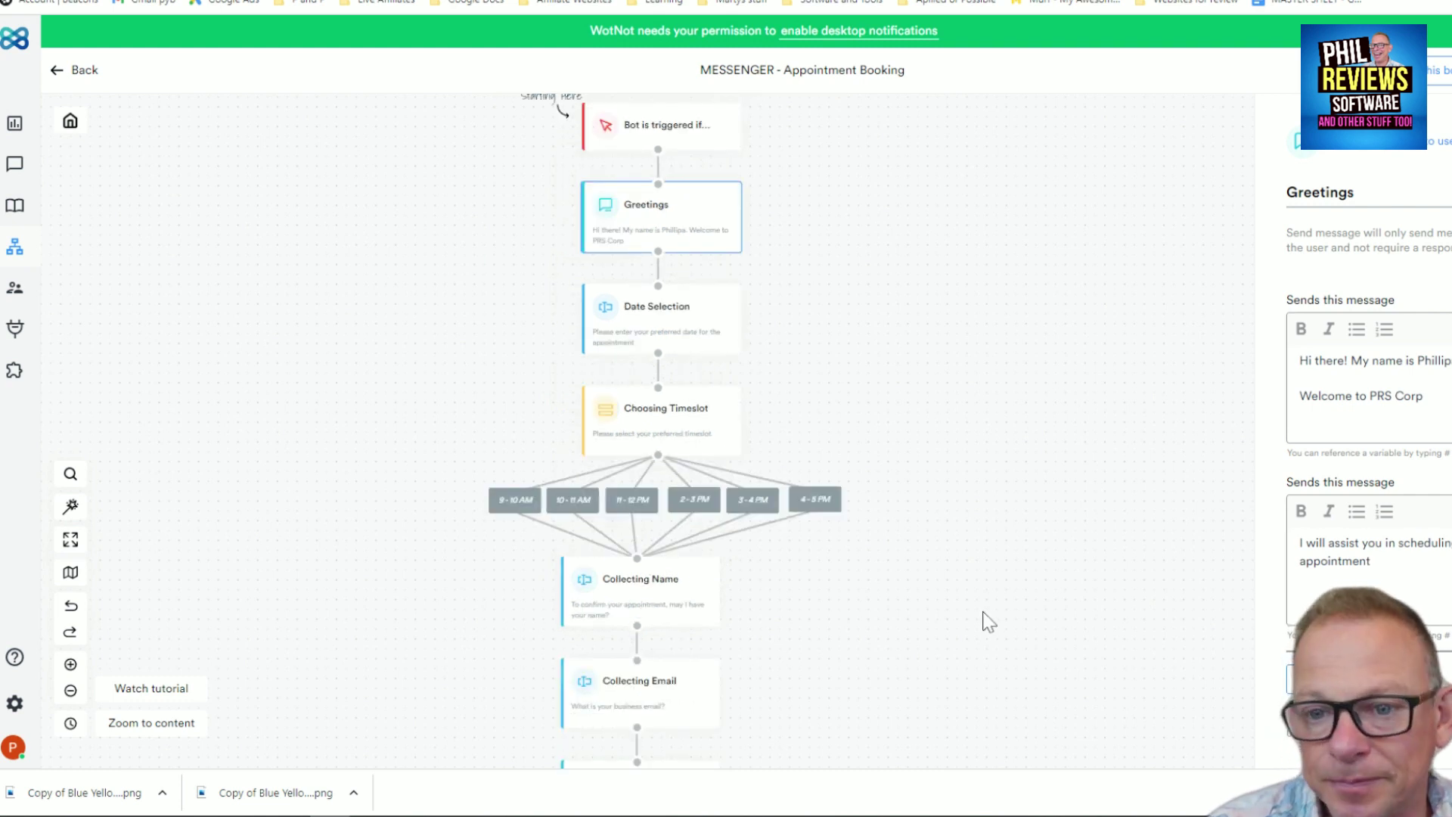
scroll(987, 616, up, 2)
scroll(986, 609, down, 2)
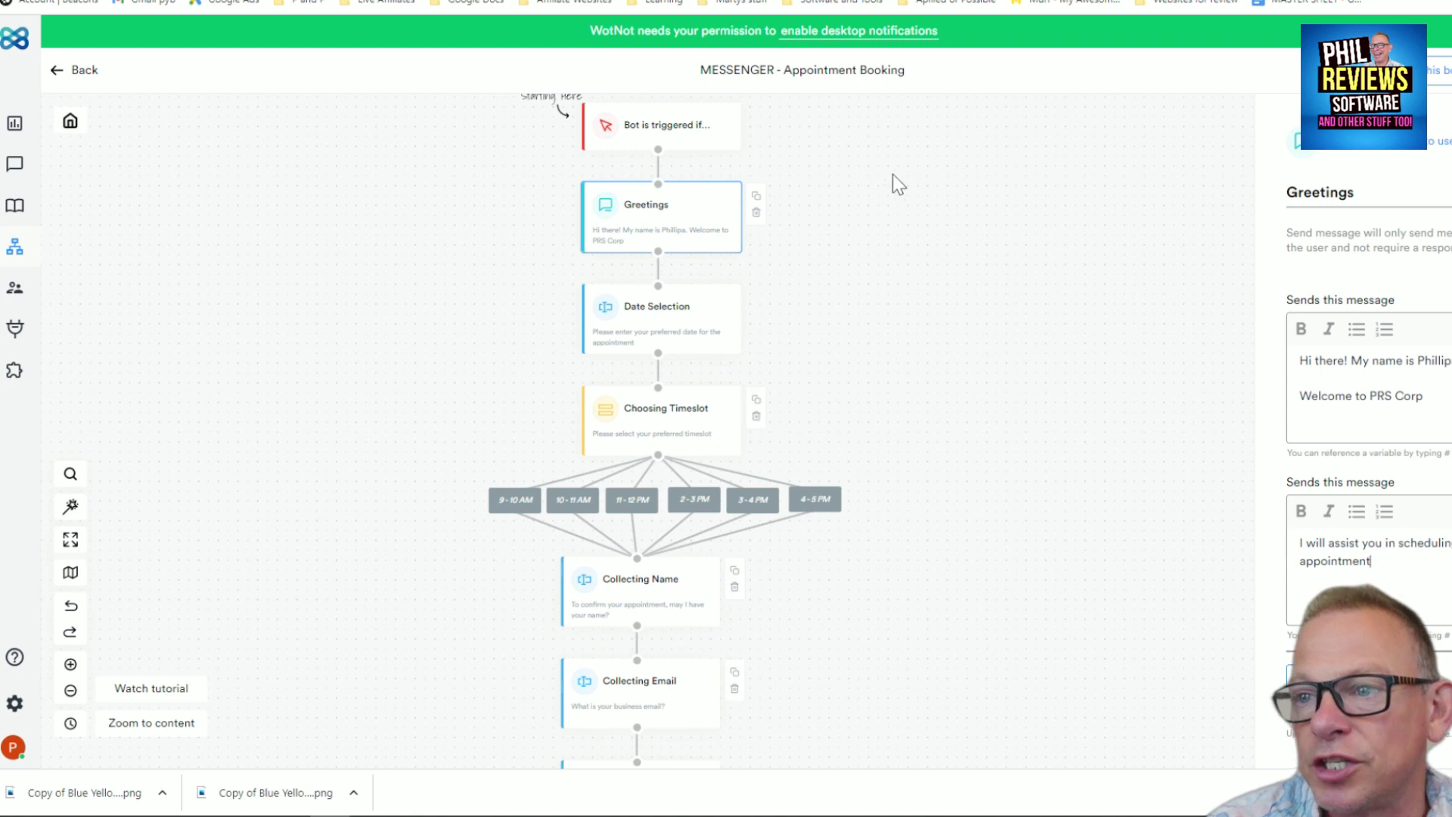
scroll(942, 231, up, 1)
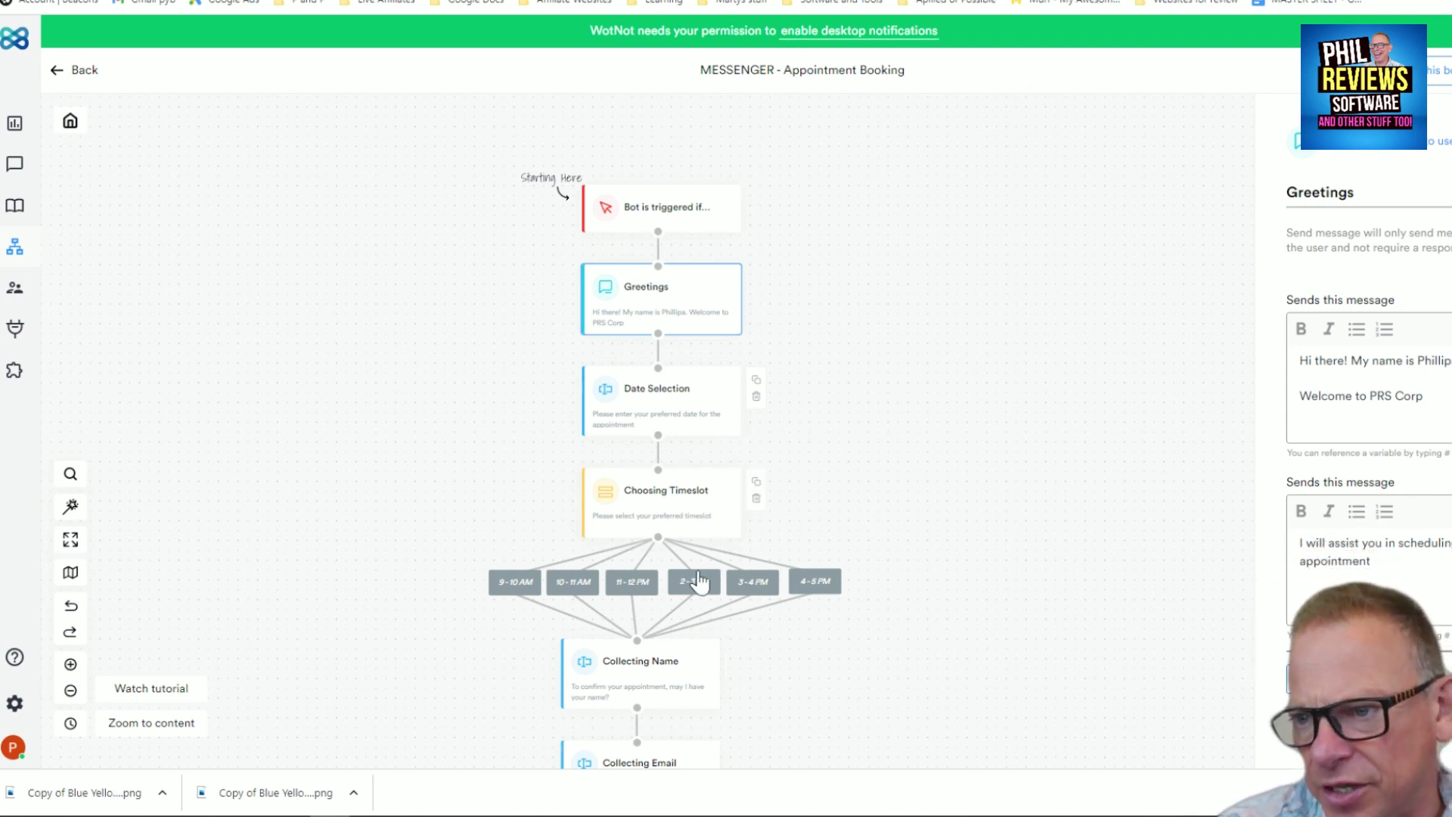
Open the Choosing Timeslot block to view its six buttons, 9 - 10 AM through 4 - 5 PM
click(816, 589)
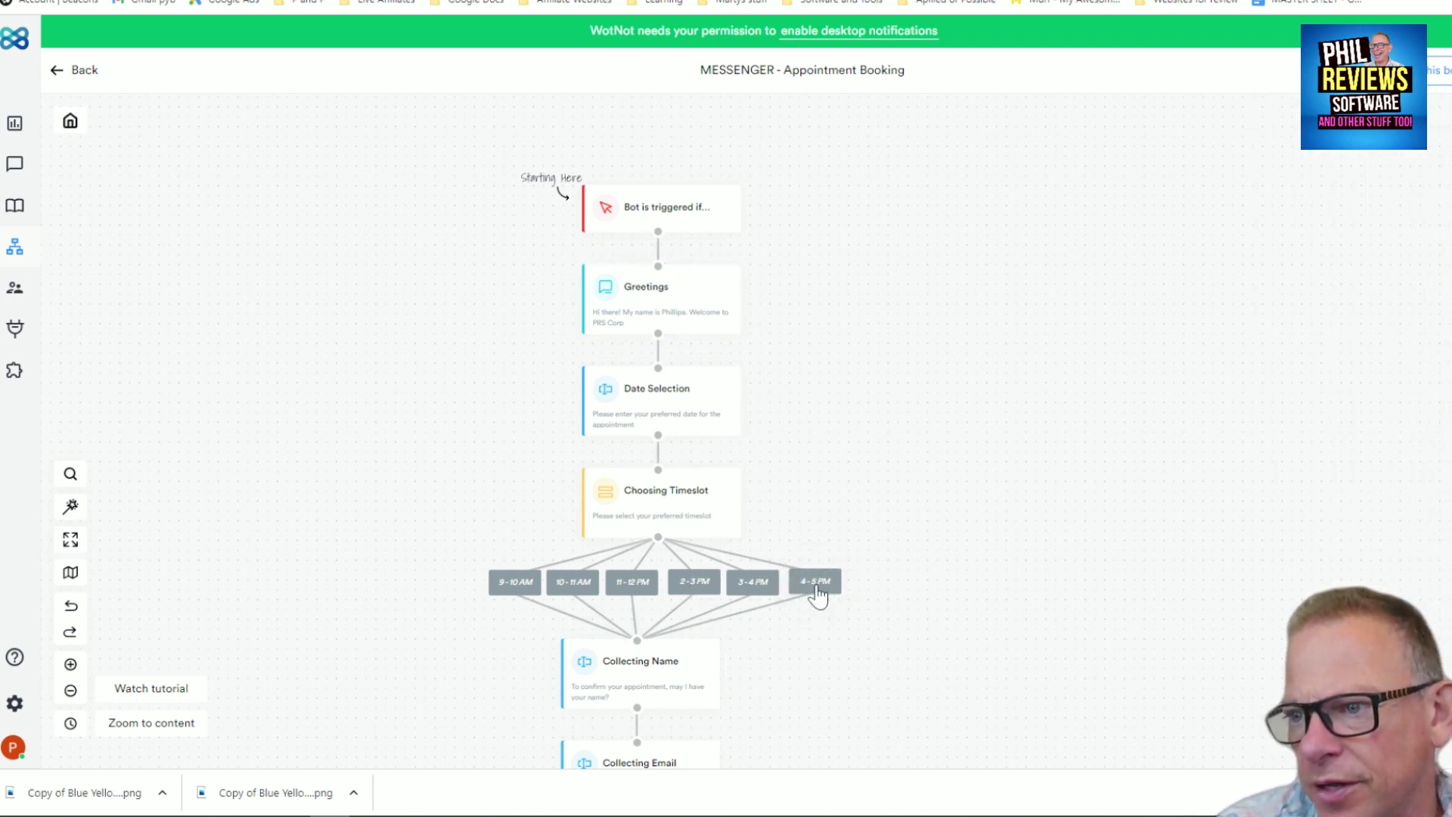
click(816, 588)
click(658, 502)
scroll(1286, 519, down, 4)
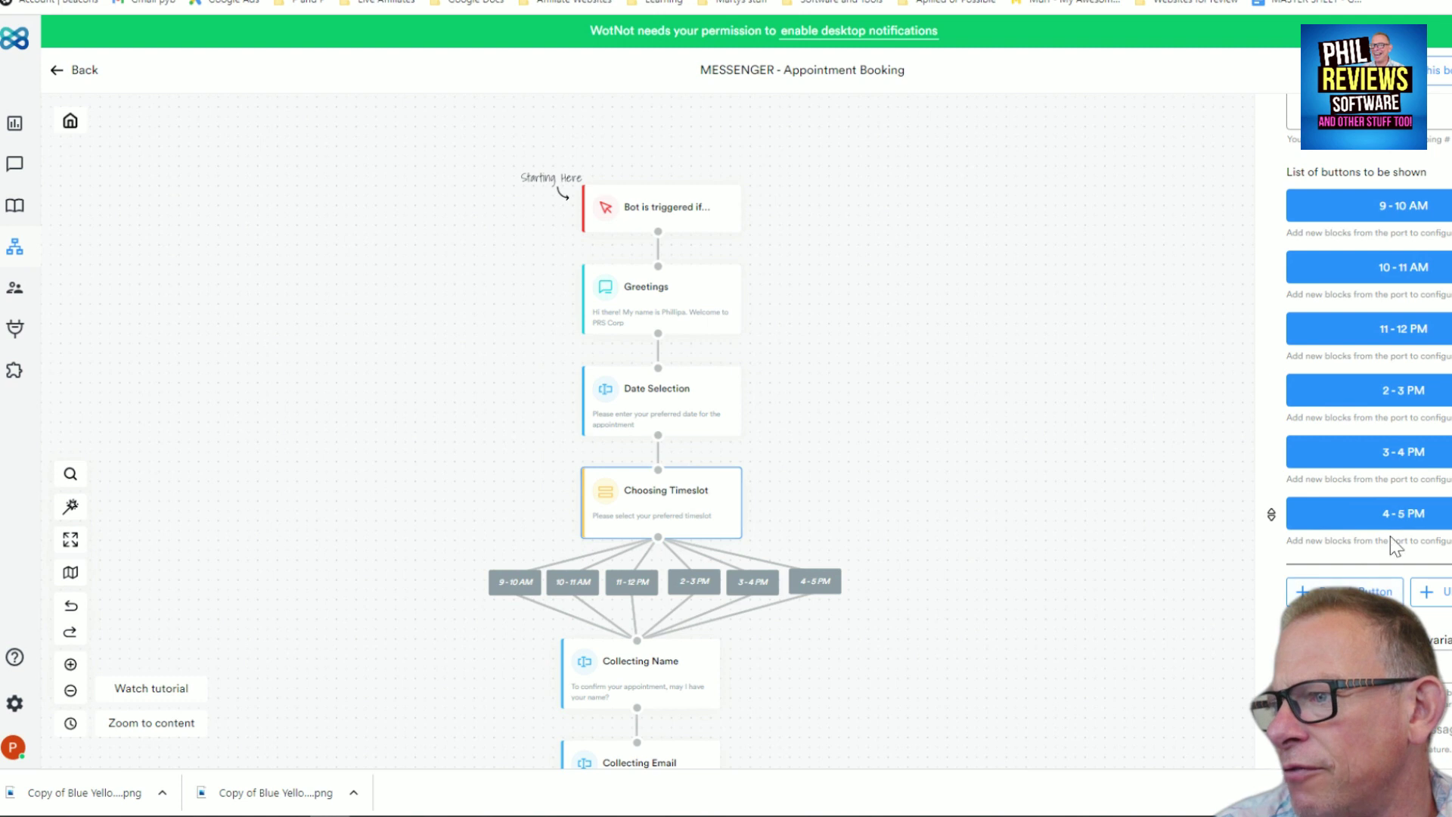
scroll(1033, 348, up, 3)
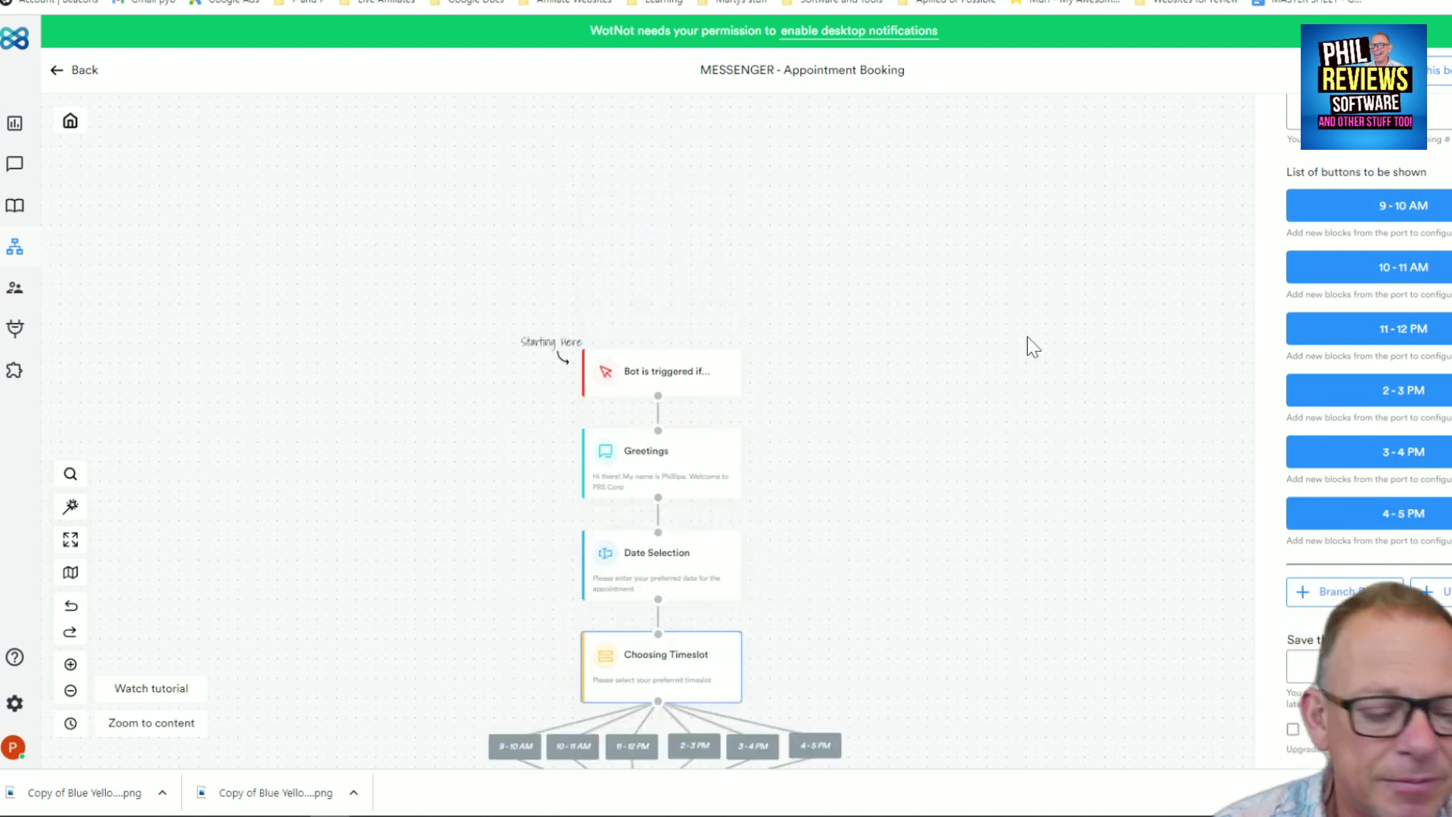
scroll(1027, 337, down, 1)
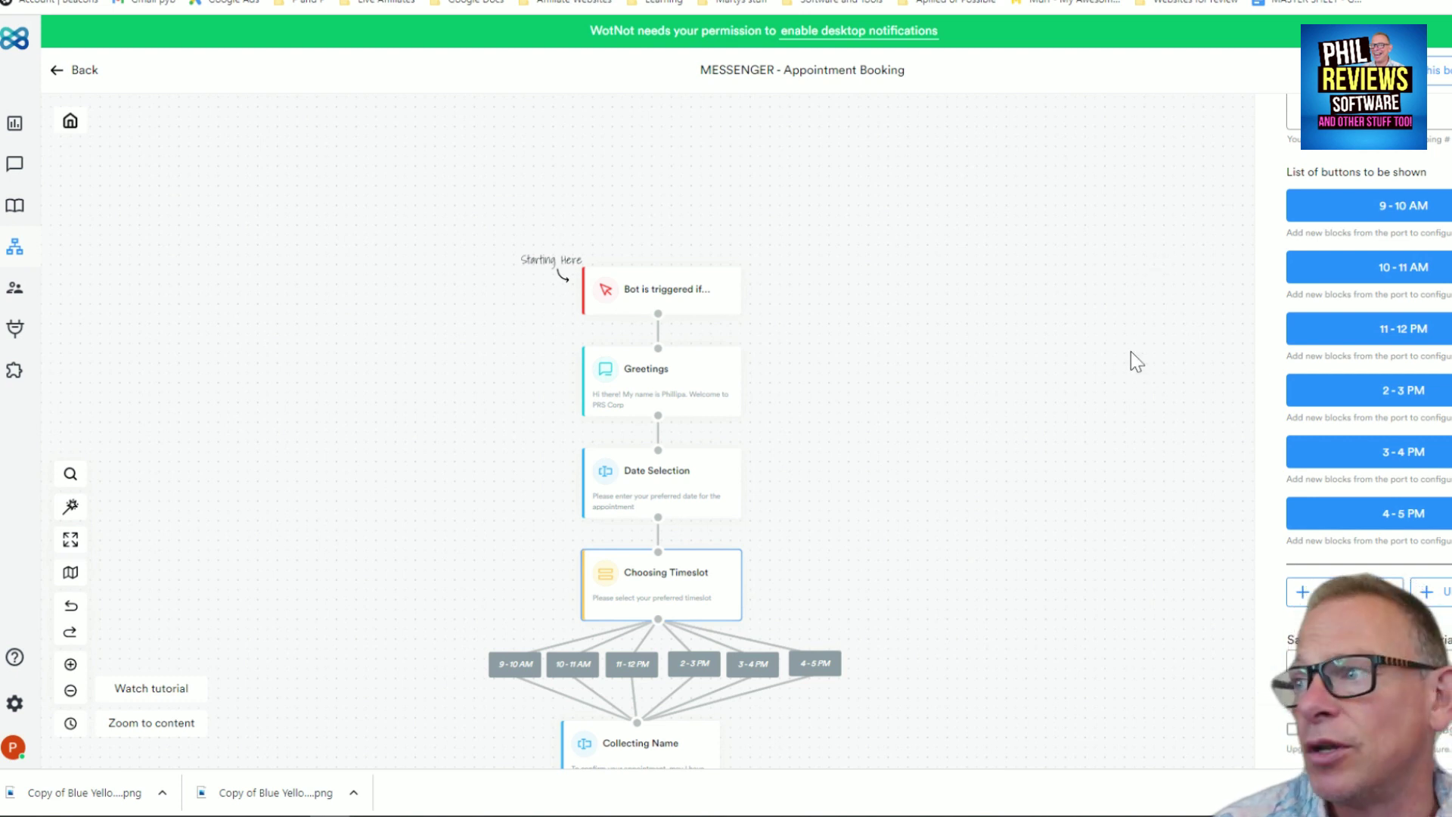
scroll(997, 336, up, 3)
scroll(997, 334, down, 10)
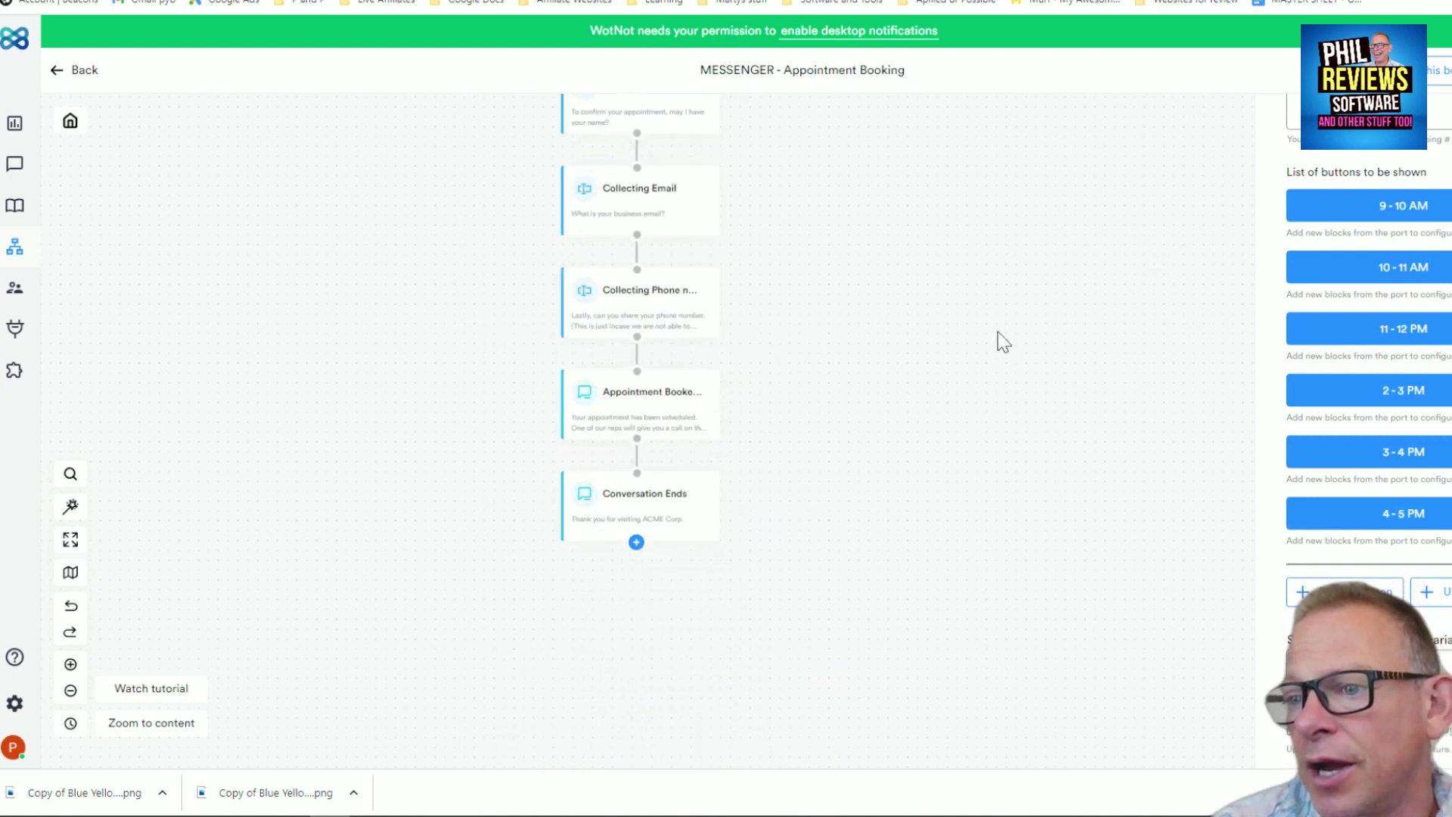
scroll(996, 332, up, 6)
scroll(997, 331, up, 3)
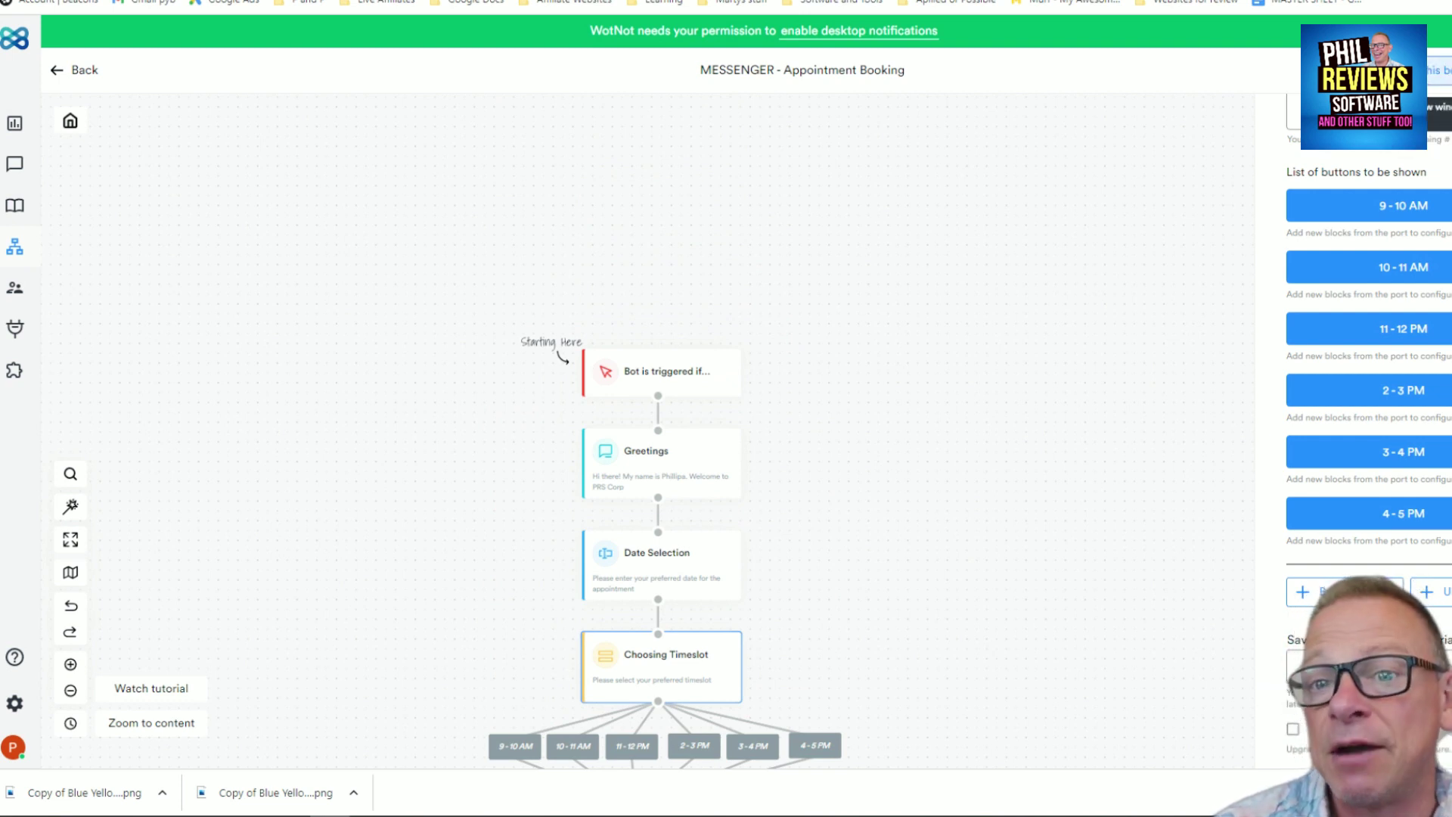
Launch the Bot Preview chat and answer the date question with '12 august'
click(1439, 70)
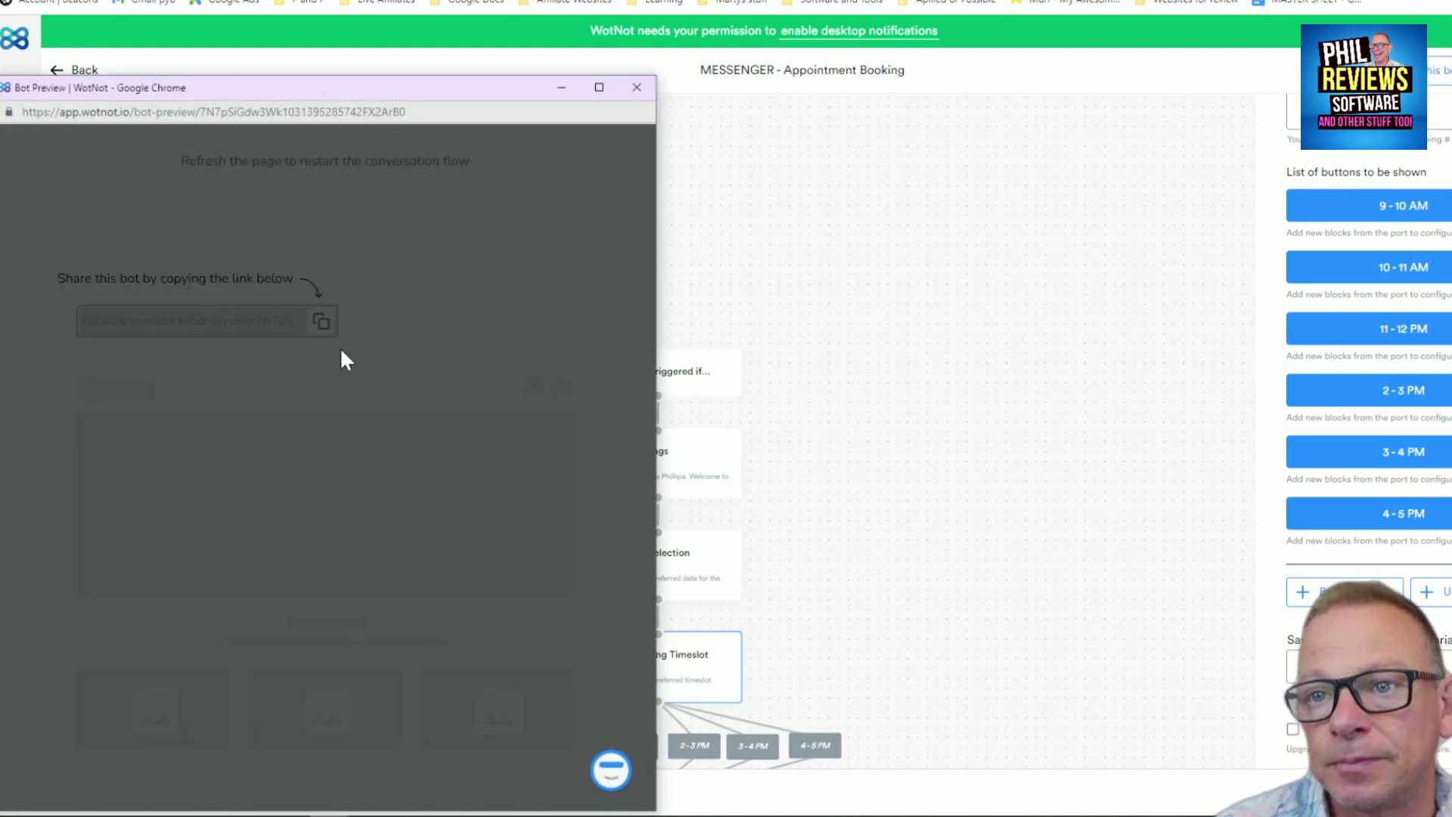
click(609, 756)
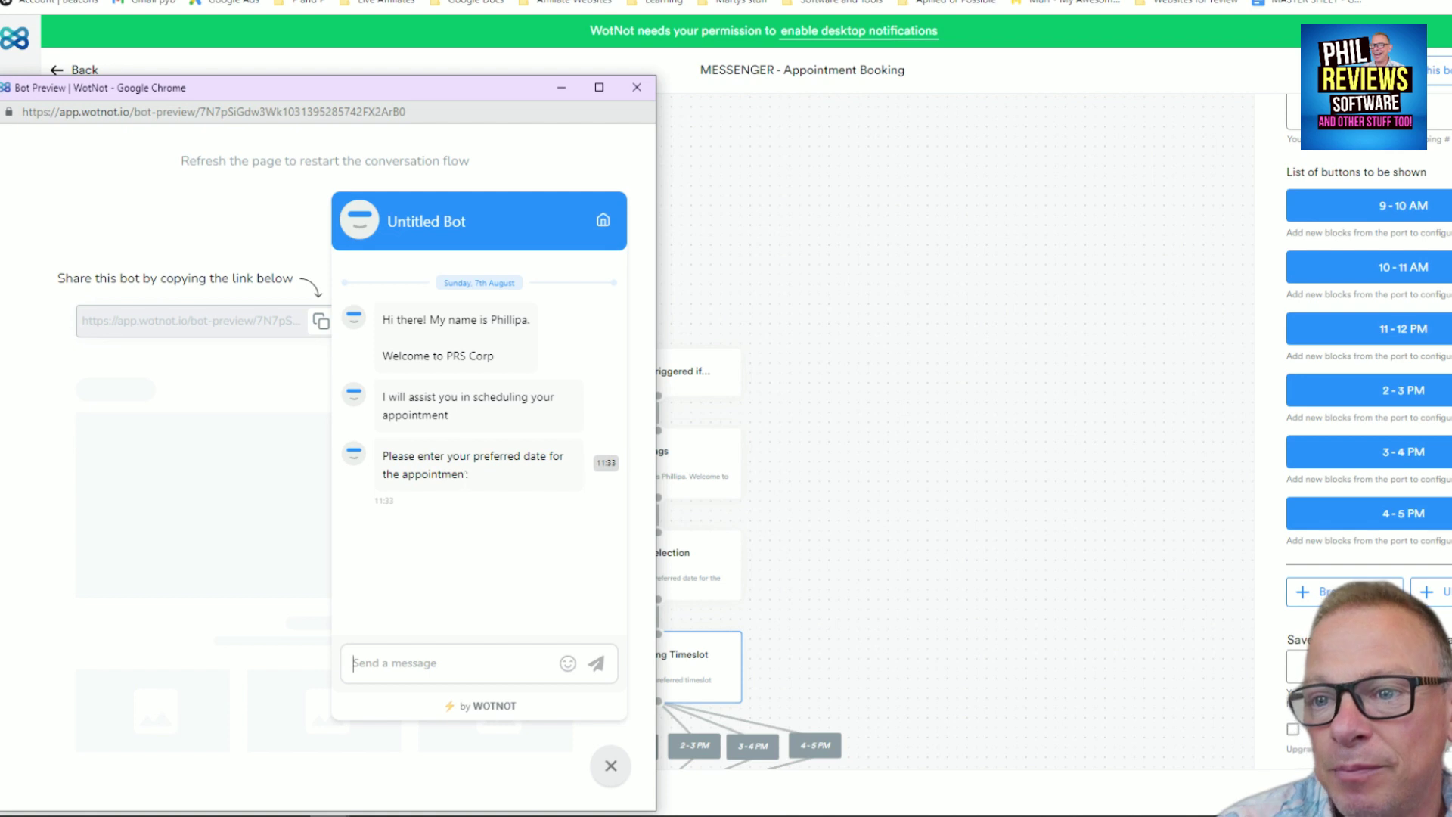
click(445, 460)
click(460, 656)
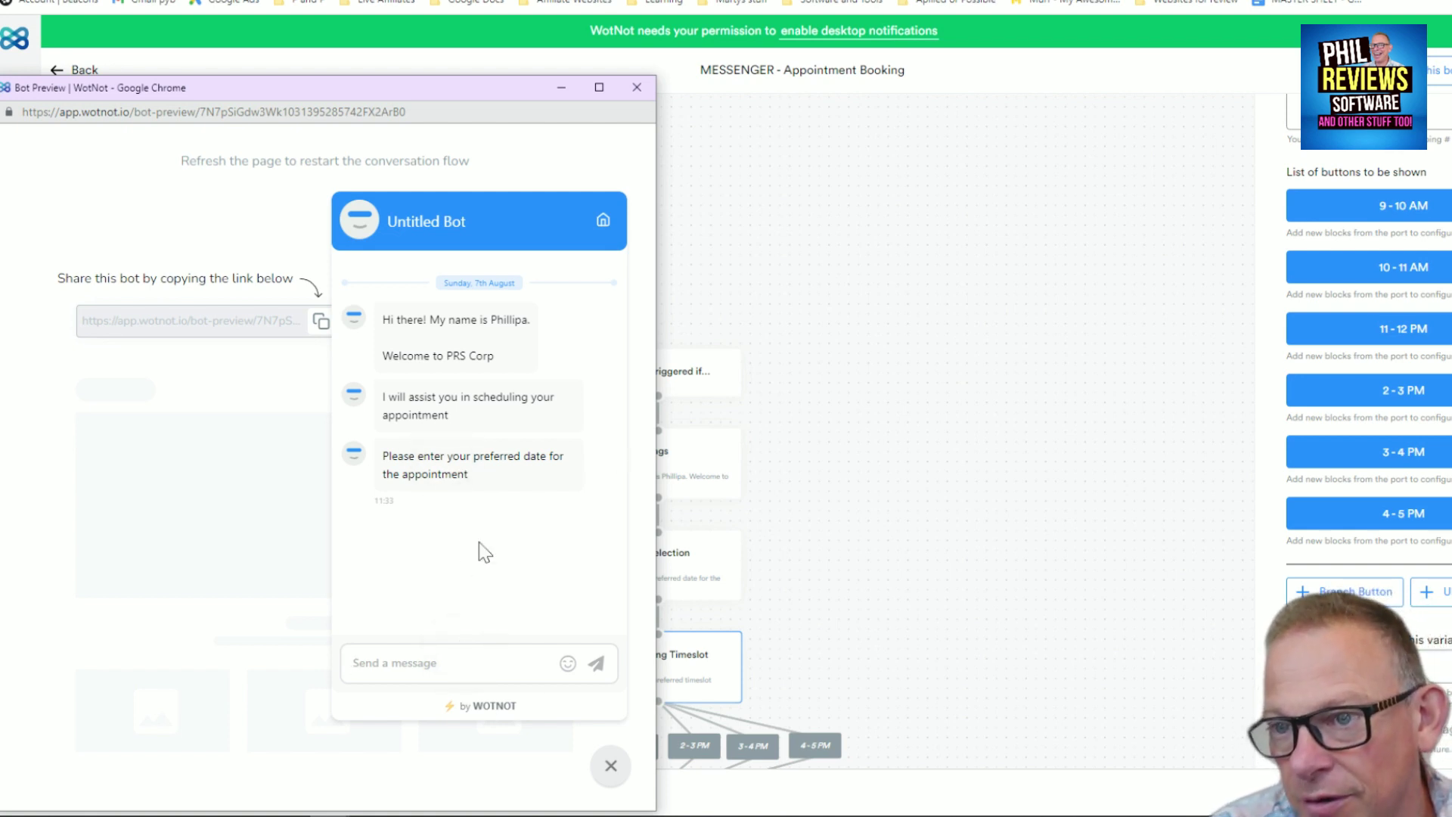
click(500, 465)
click(607, 468)
click(421, 687)
click(425, 664)
text(12 august)
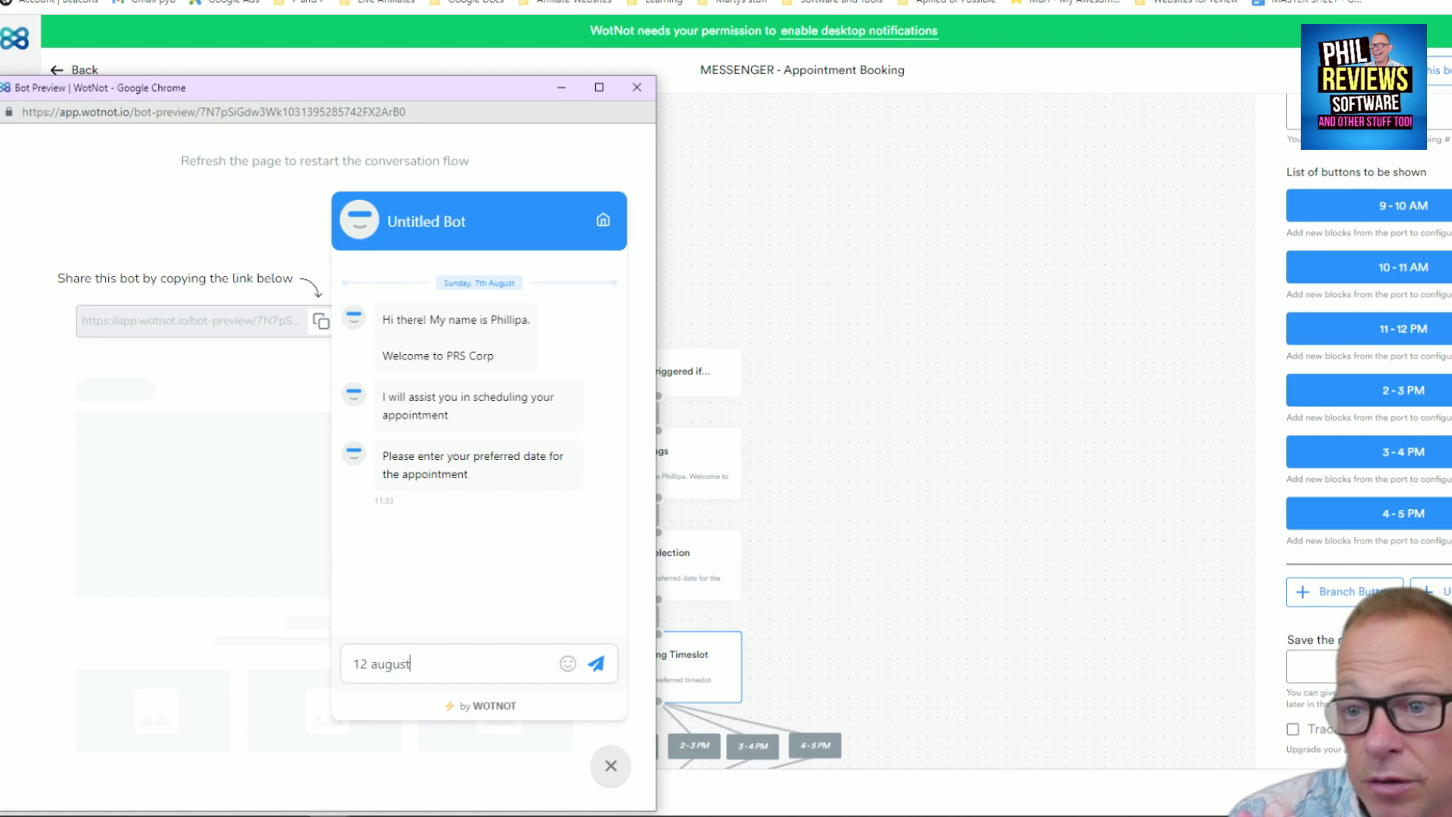
key(Return)
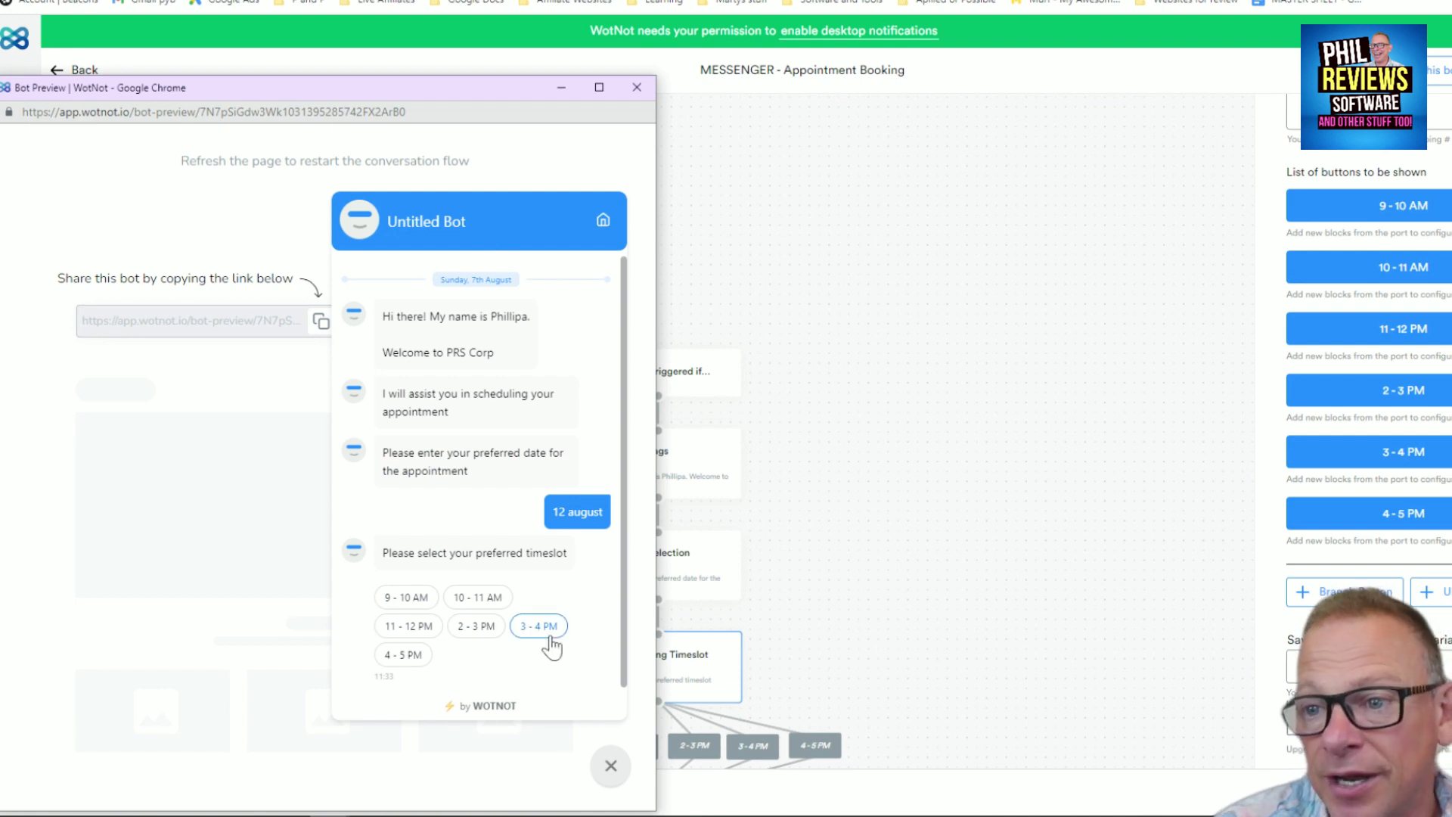
Pick the 2 - 3 PM time slot and send the visitor's name
click(473, 626)
click(451, 666)
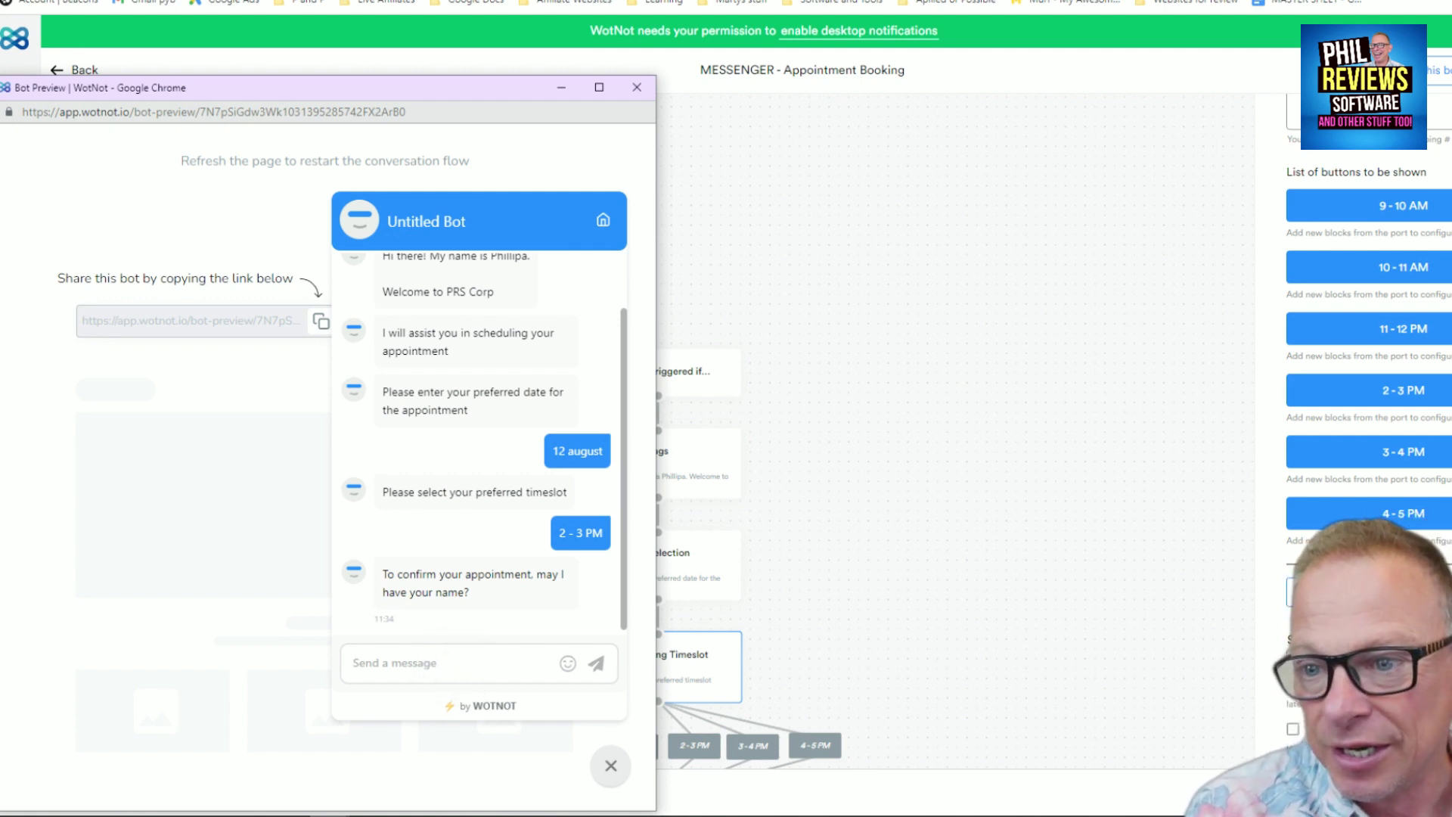
text(Phil)
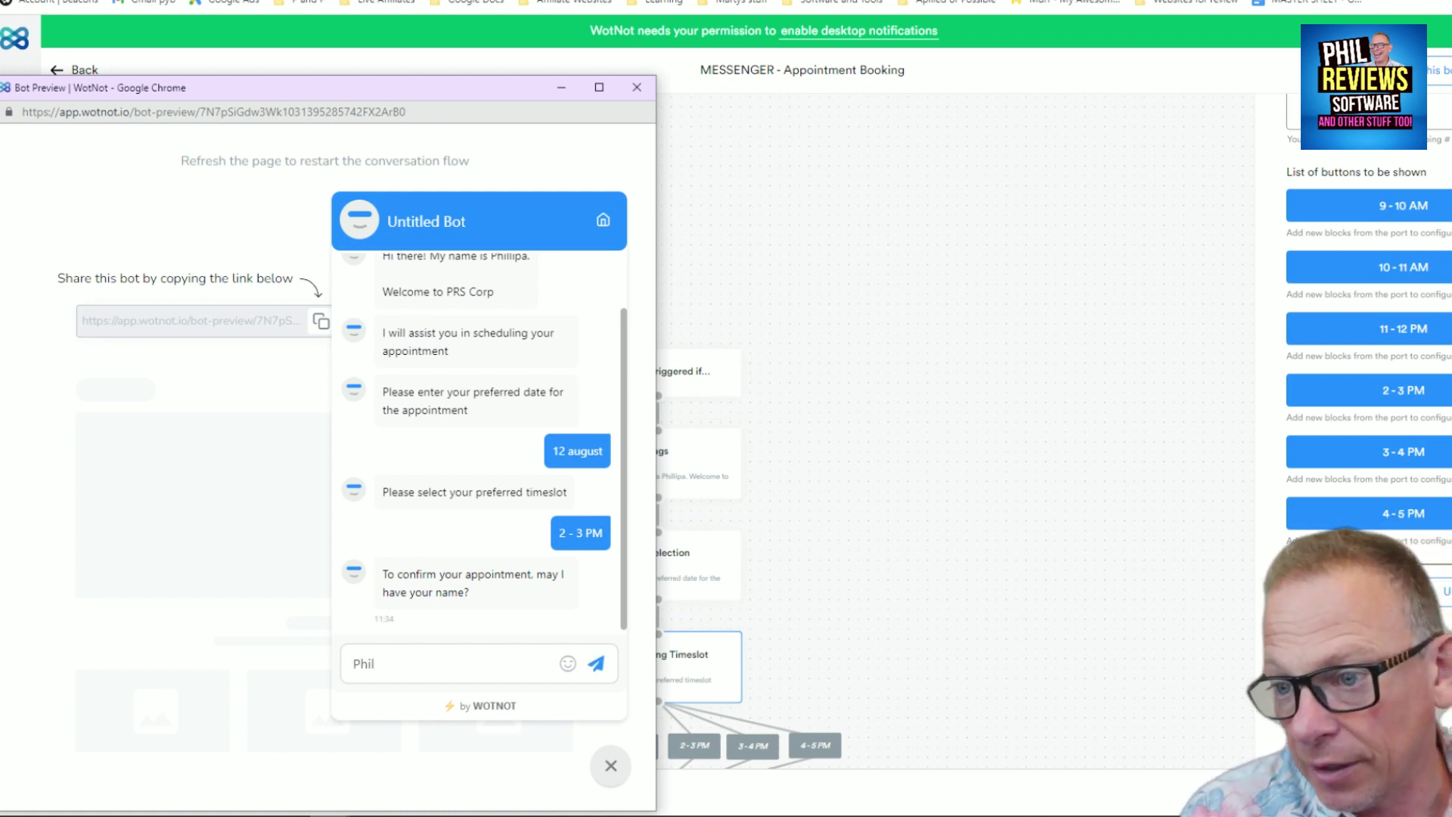
click(595, 664)
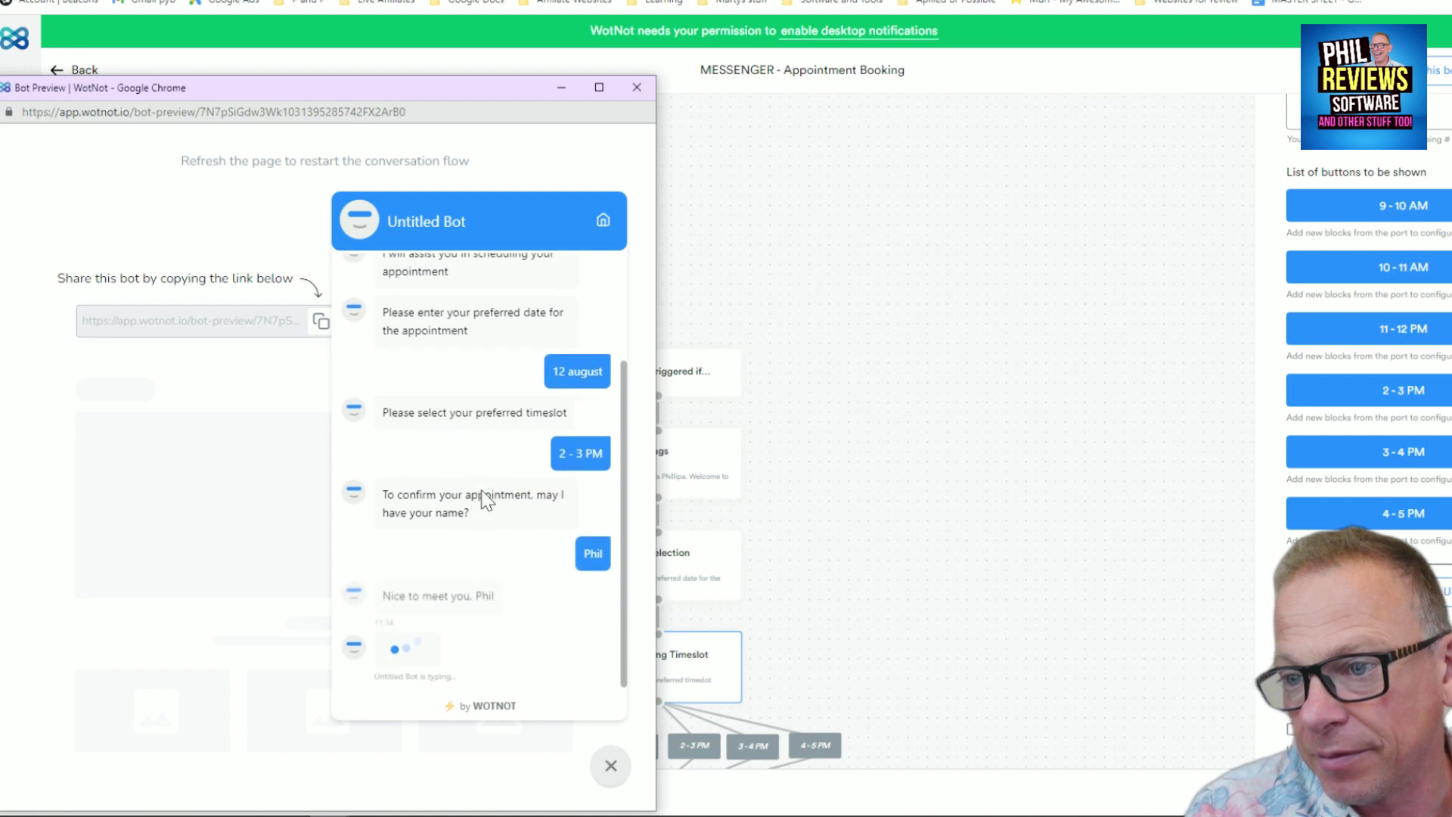
Send a business email and phone number until the appointment is confirmed as scheduled
click(397, 670)
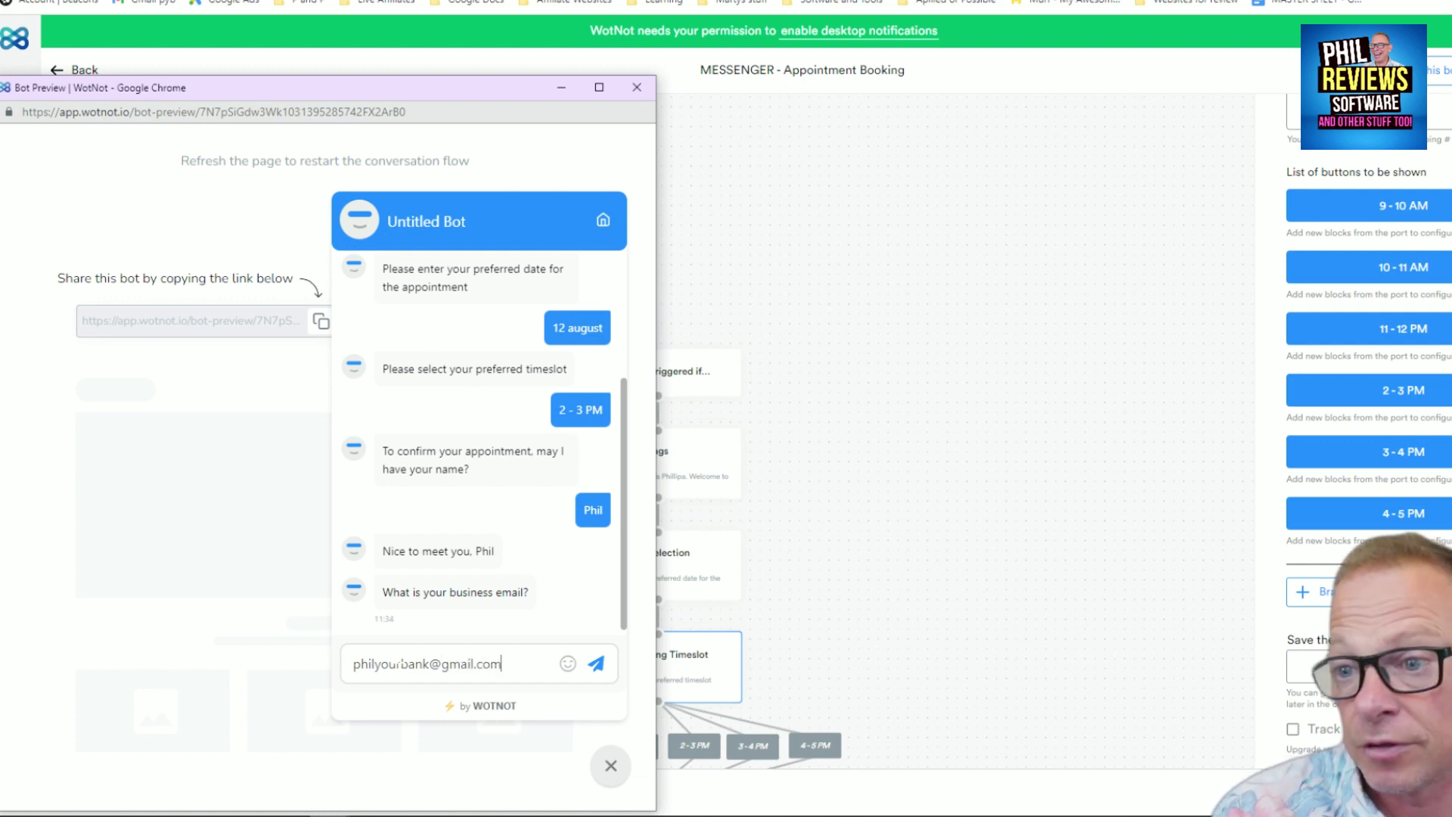
click(595, 666)
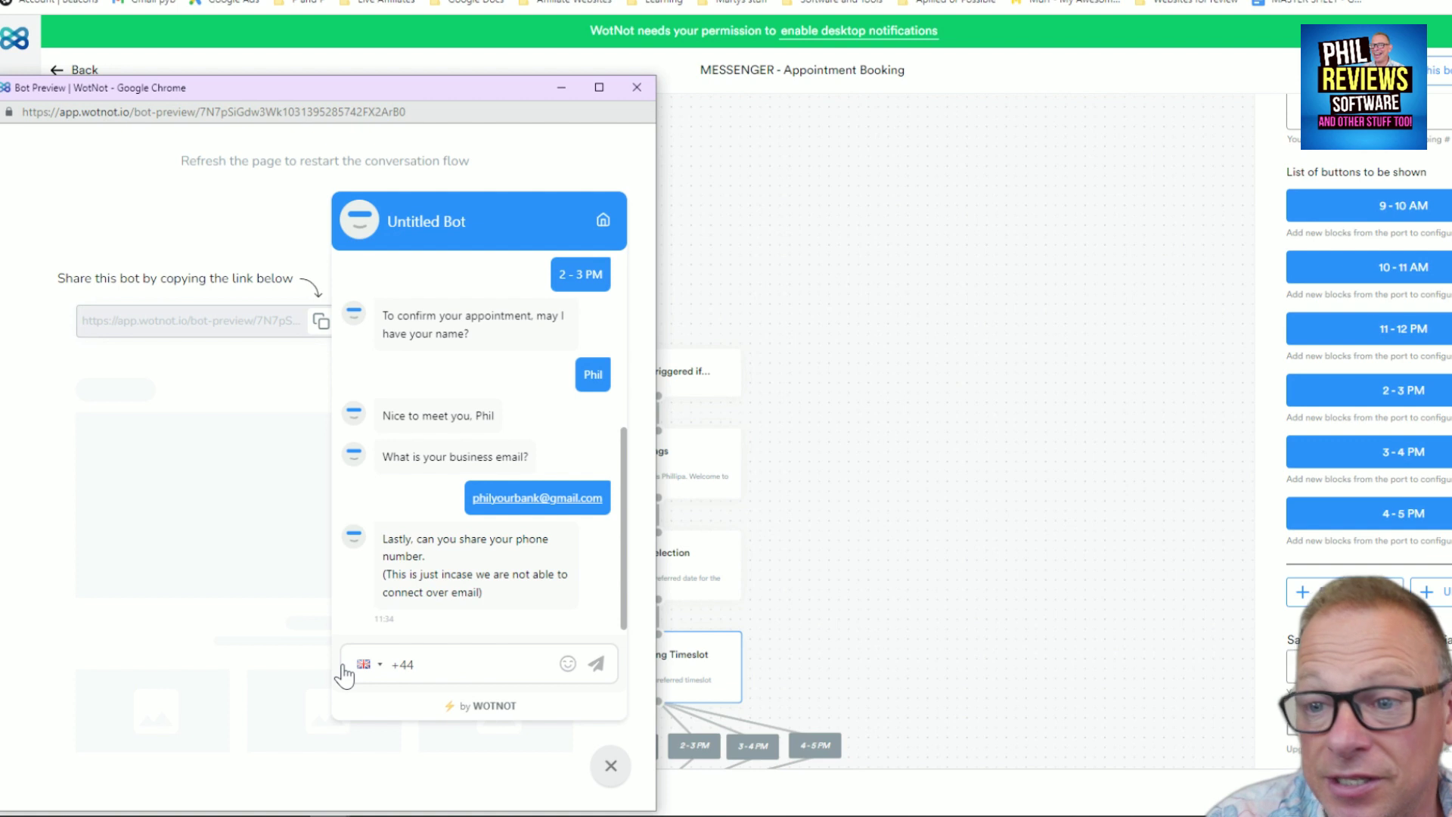
click(366, 666)
key(Escape)
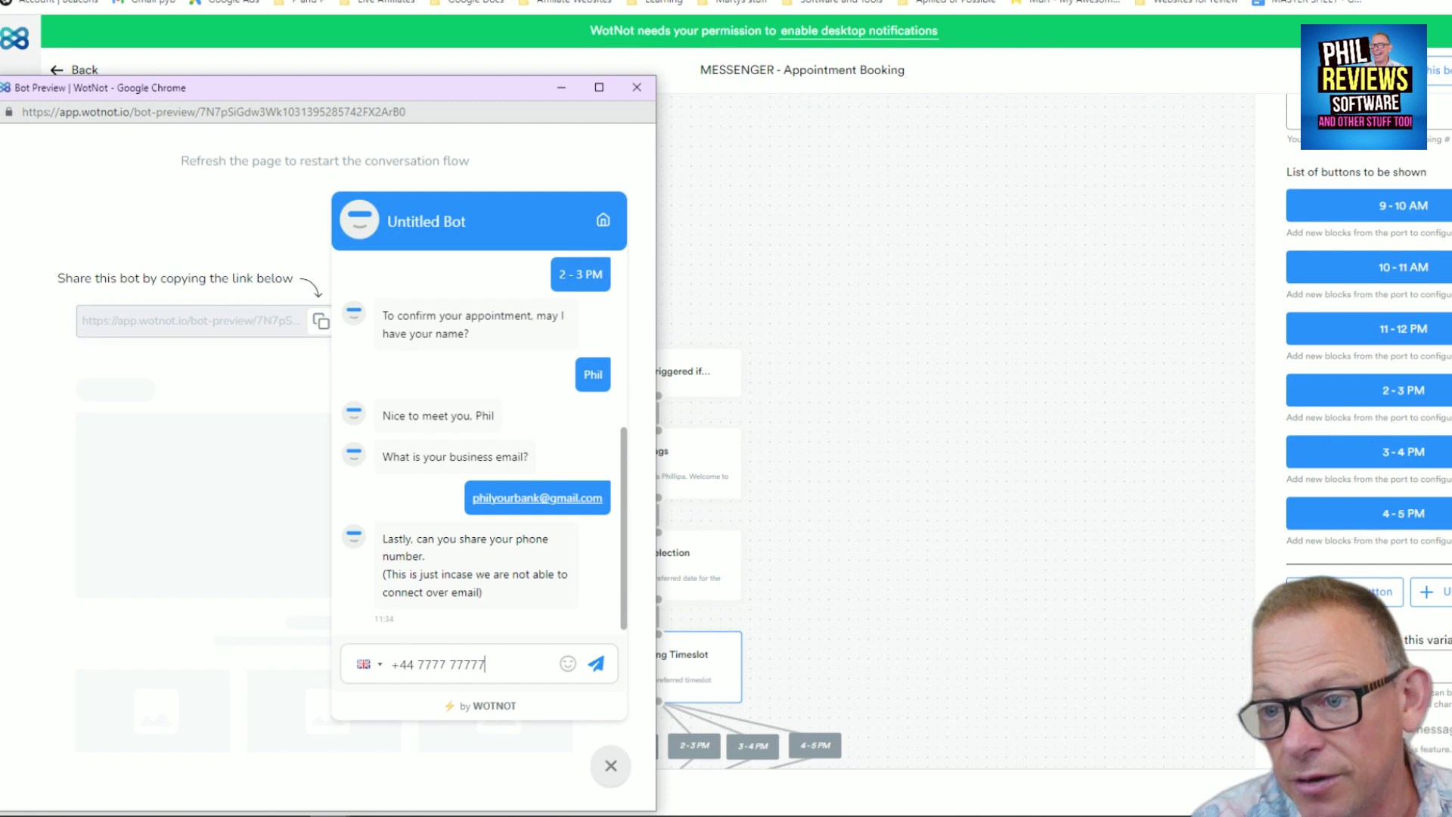
click(597, 665)
text(7)
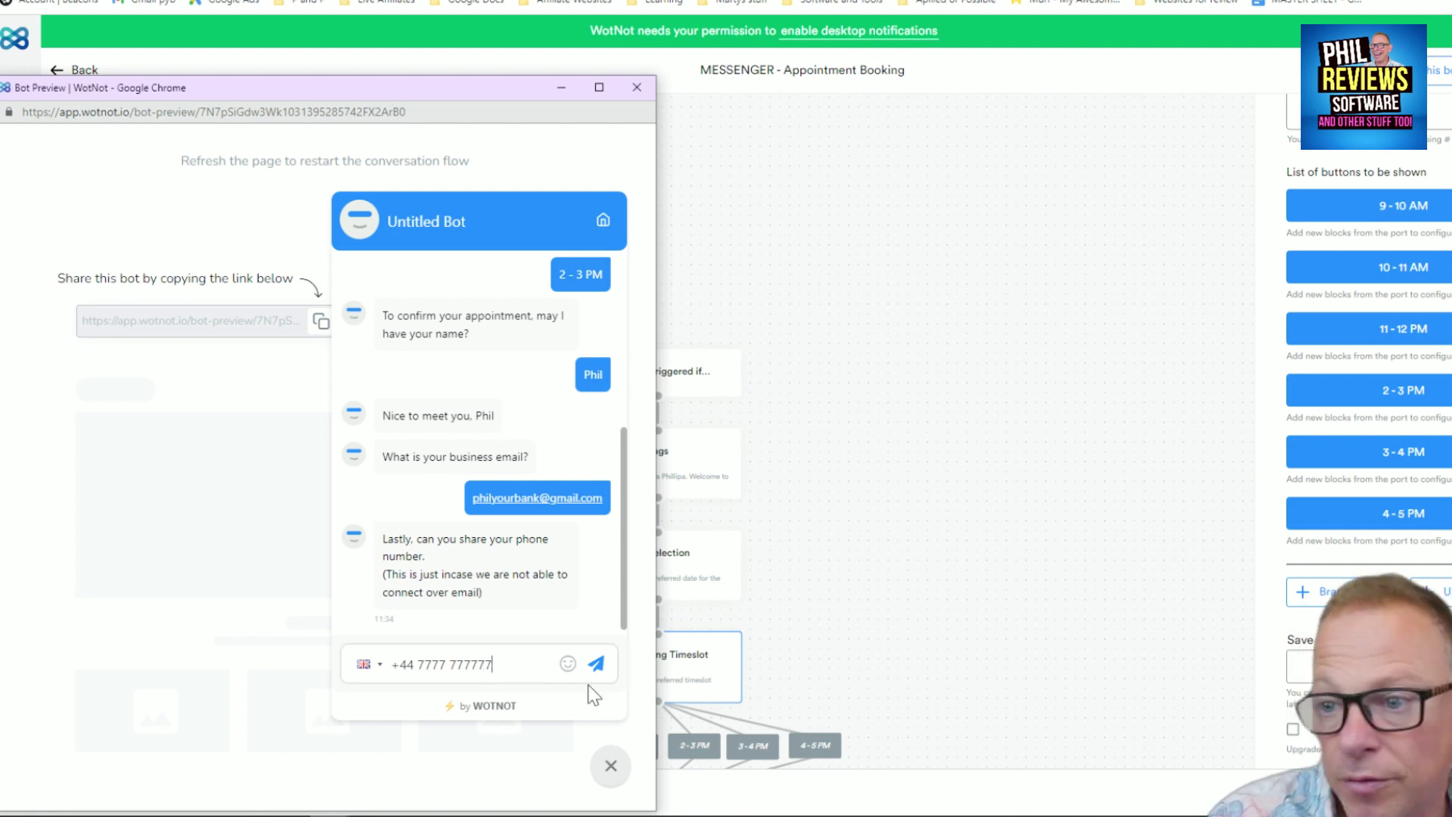
click(597, 665)
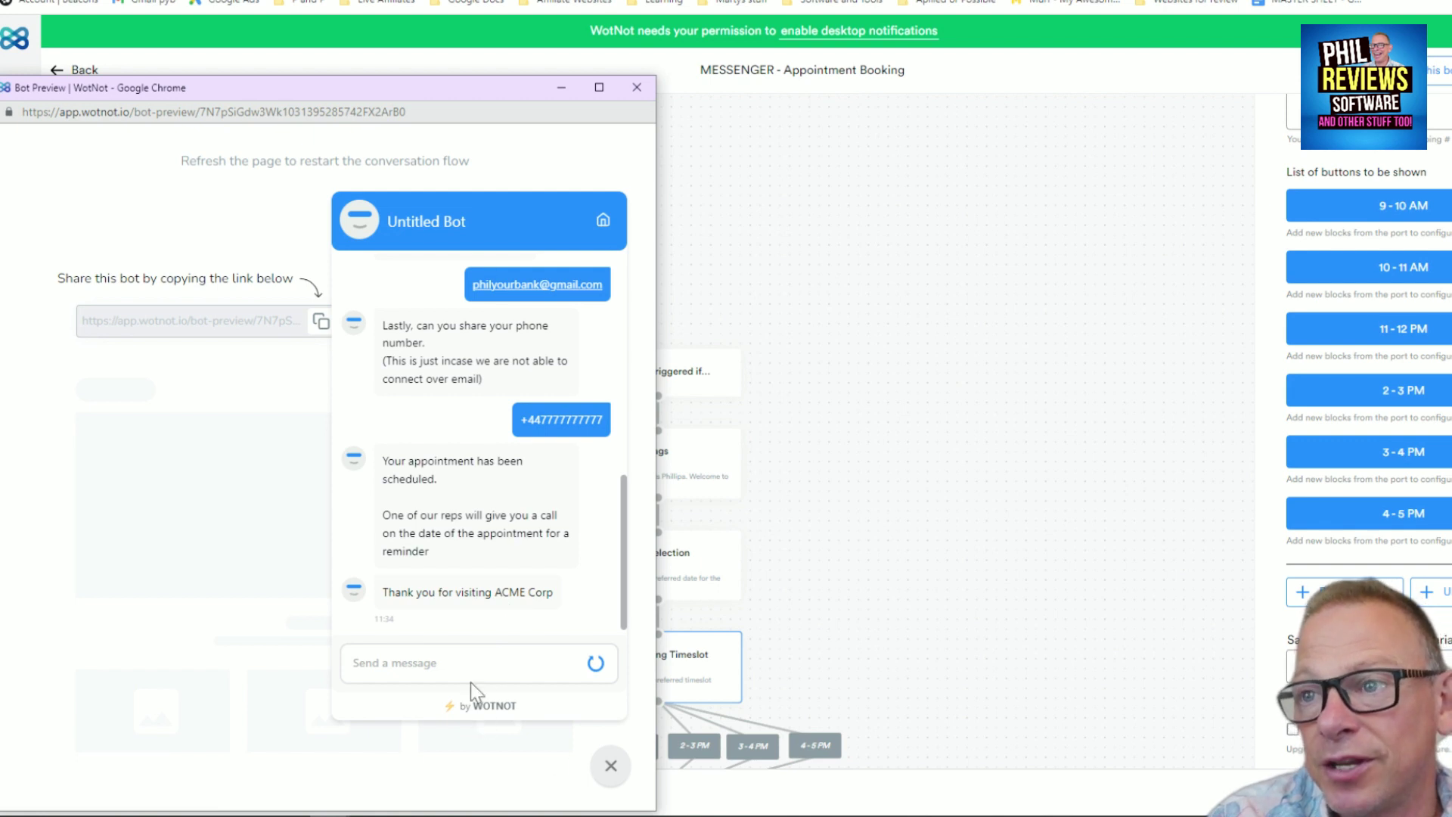
Close the test chat and view the Analytics Dashboard's zero figures for 31-Jul-22 to 06-Aug-22
click(610, 766)
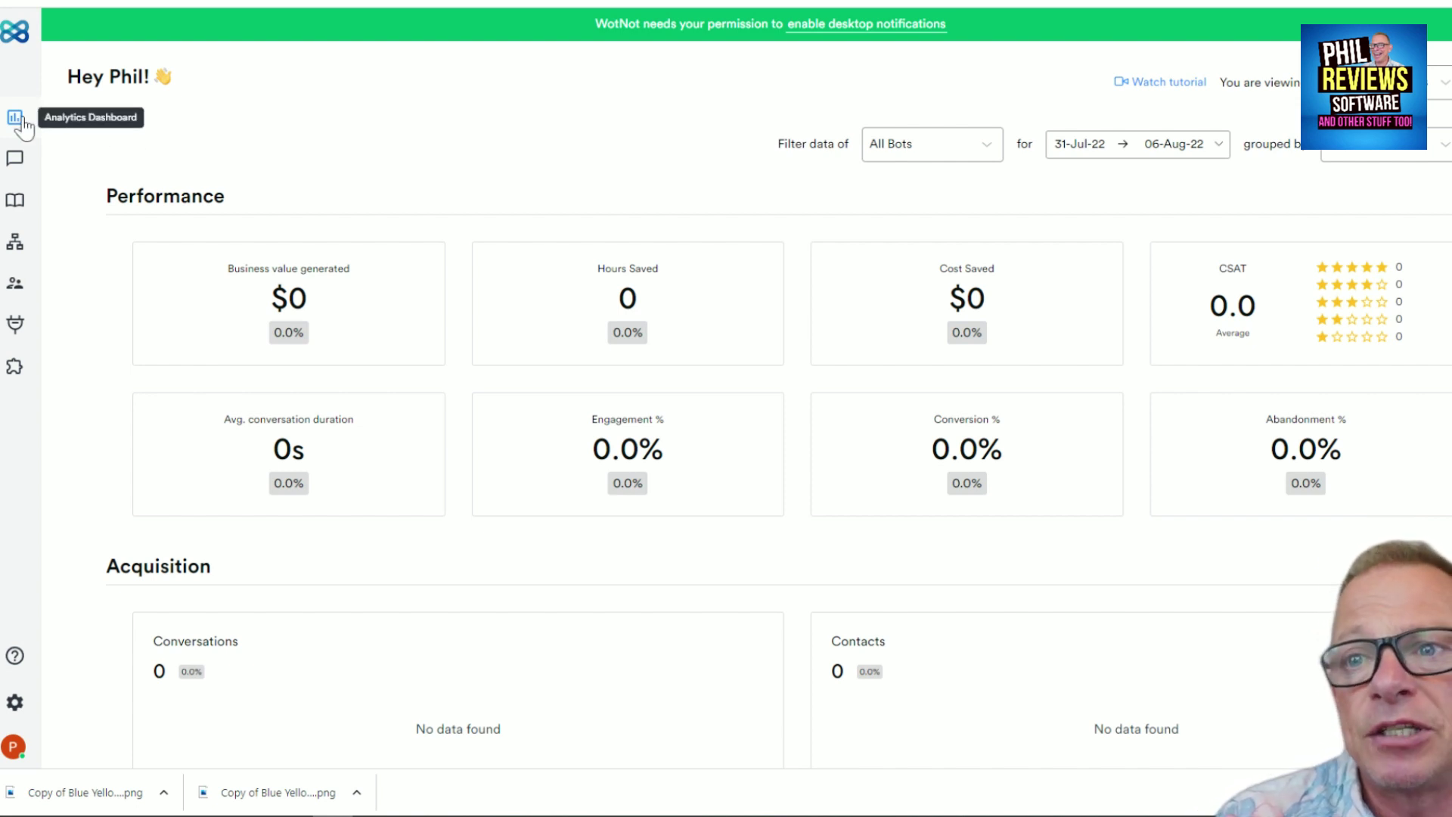
mouse_move(658, 340)
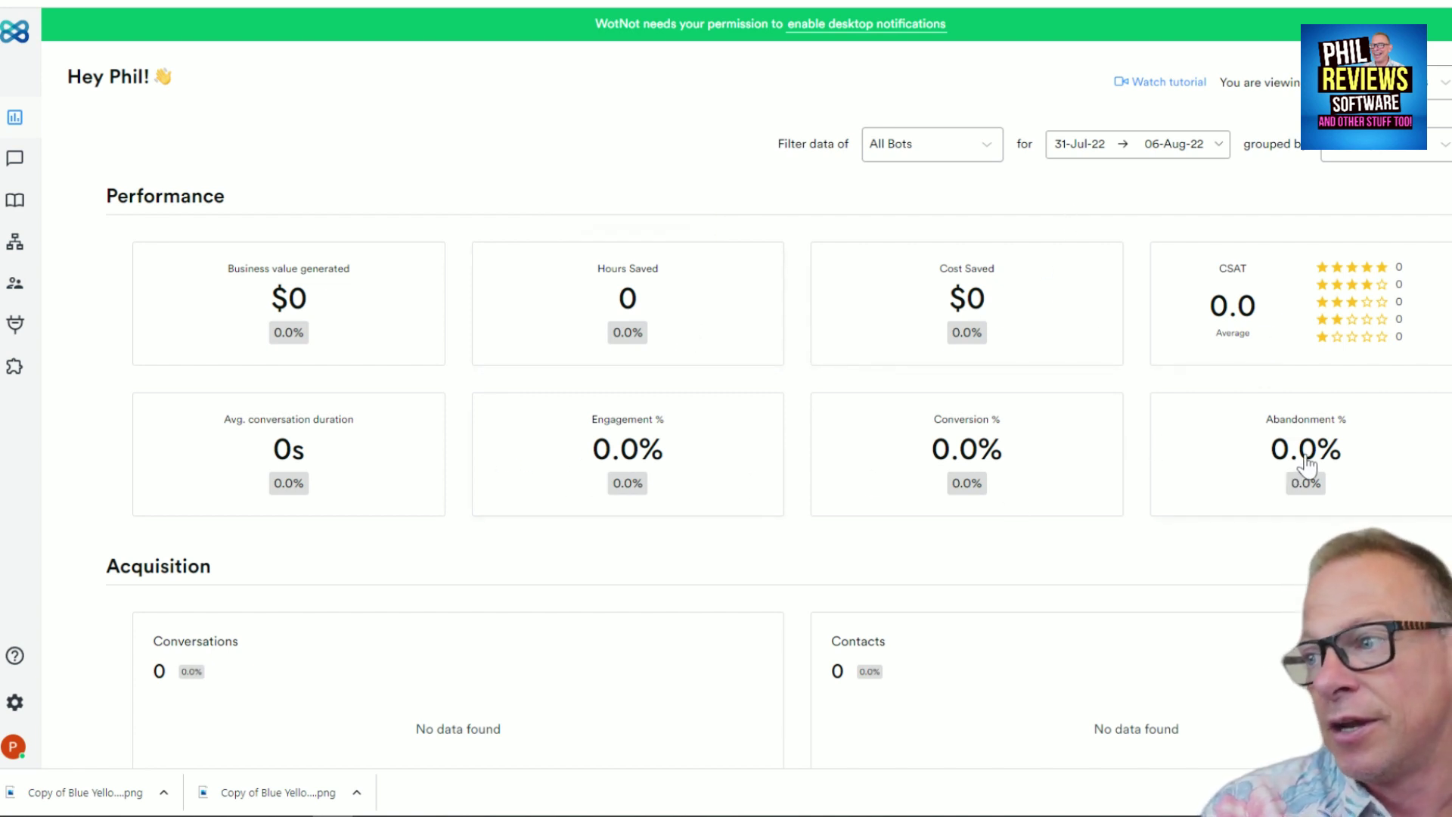
mouse_move(1309, 458)
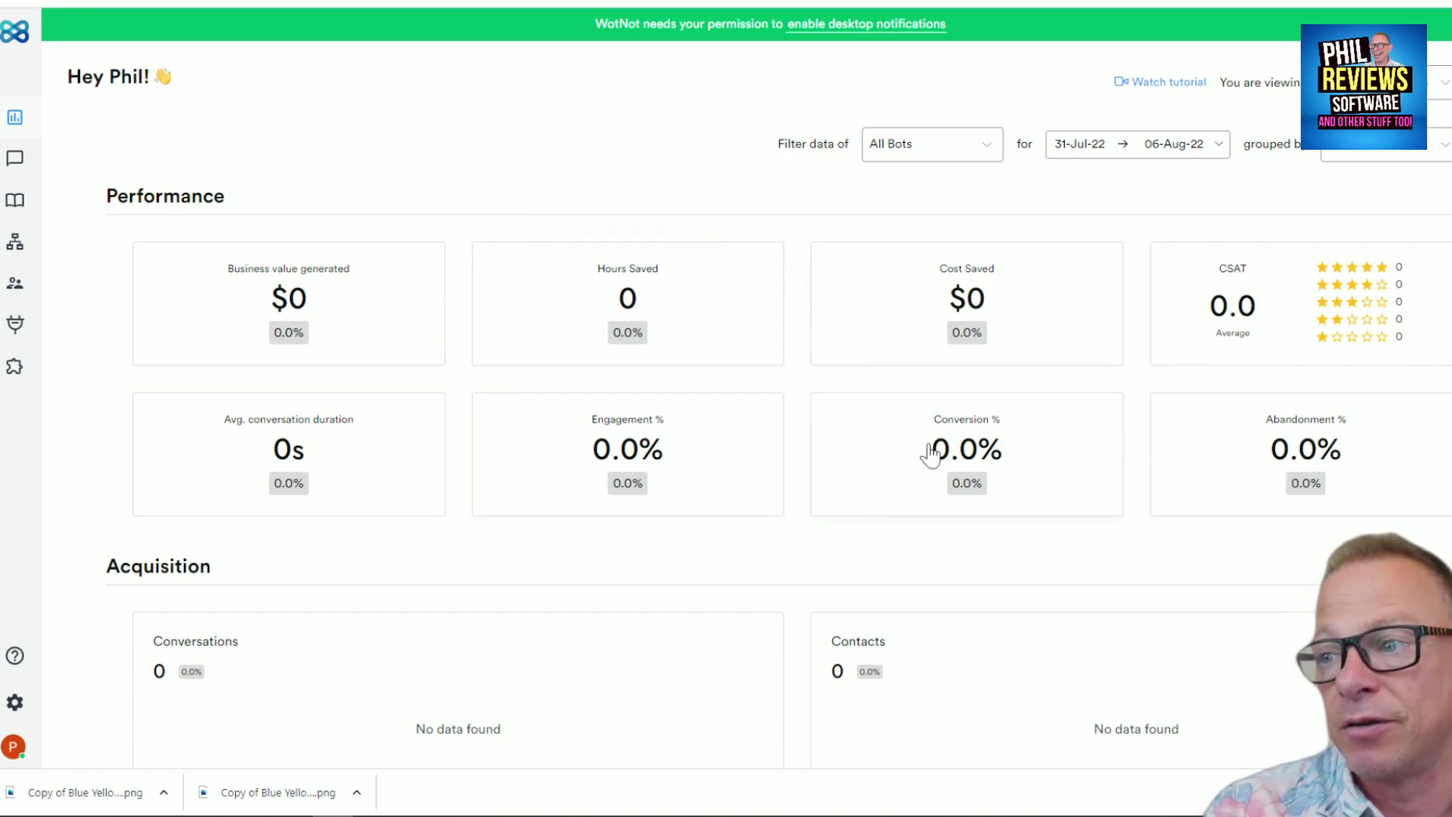
scroll(340, 283, down, 2)
scroll(456, 409, up, 2)
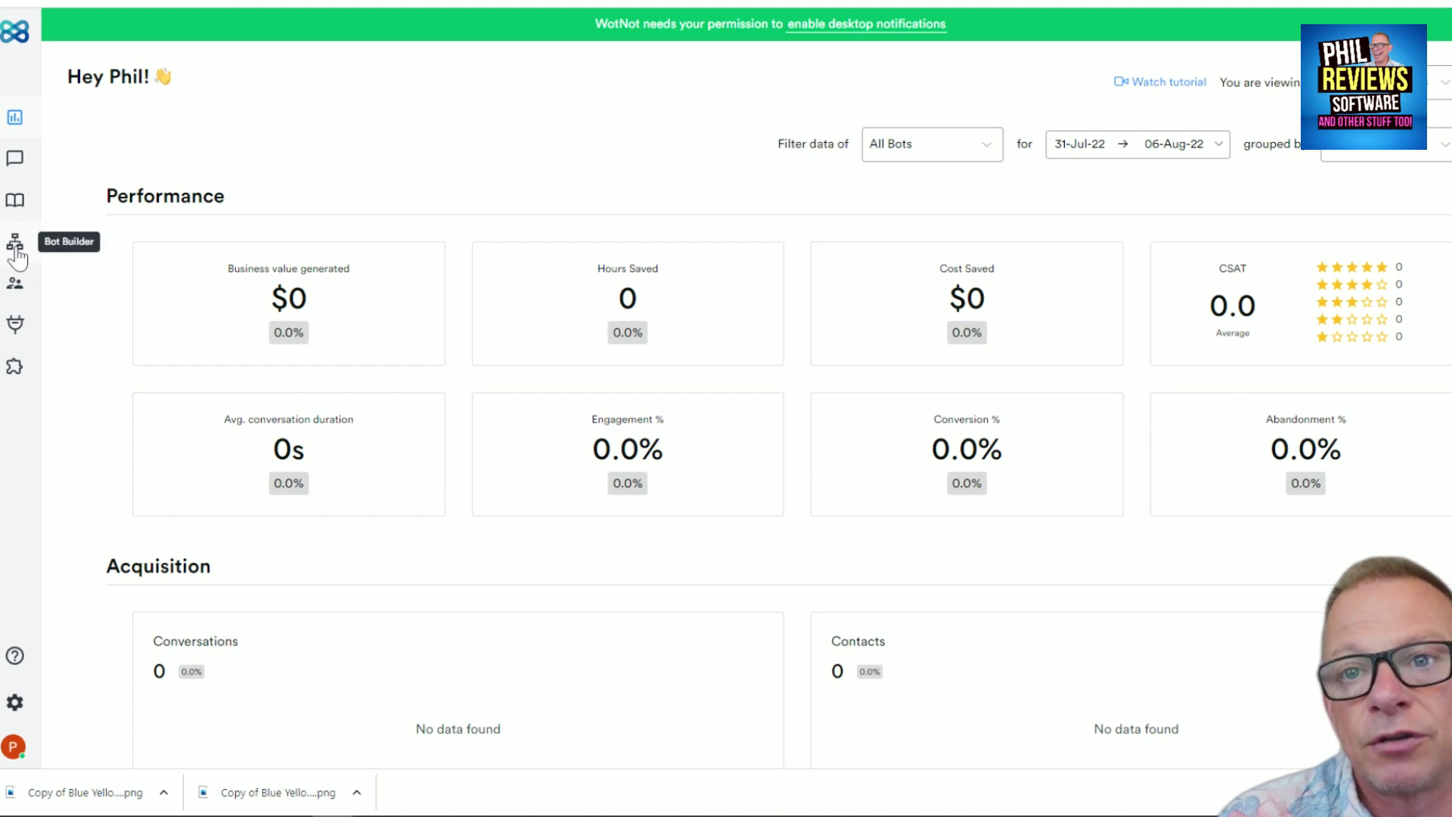
View the list of three deployed bots, then the empty Contacts page
click(16, 255)
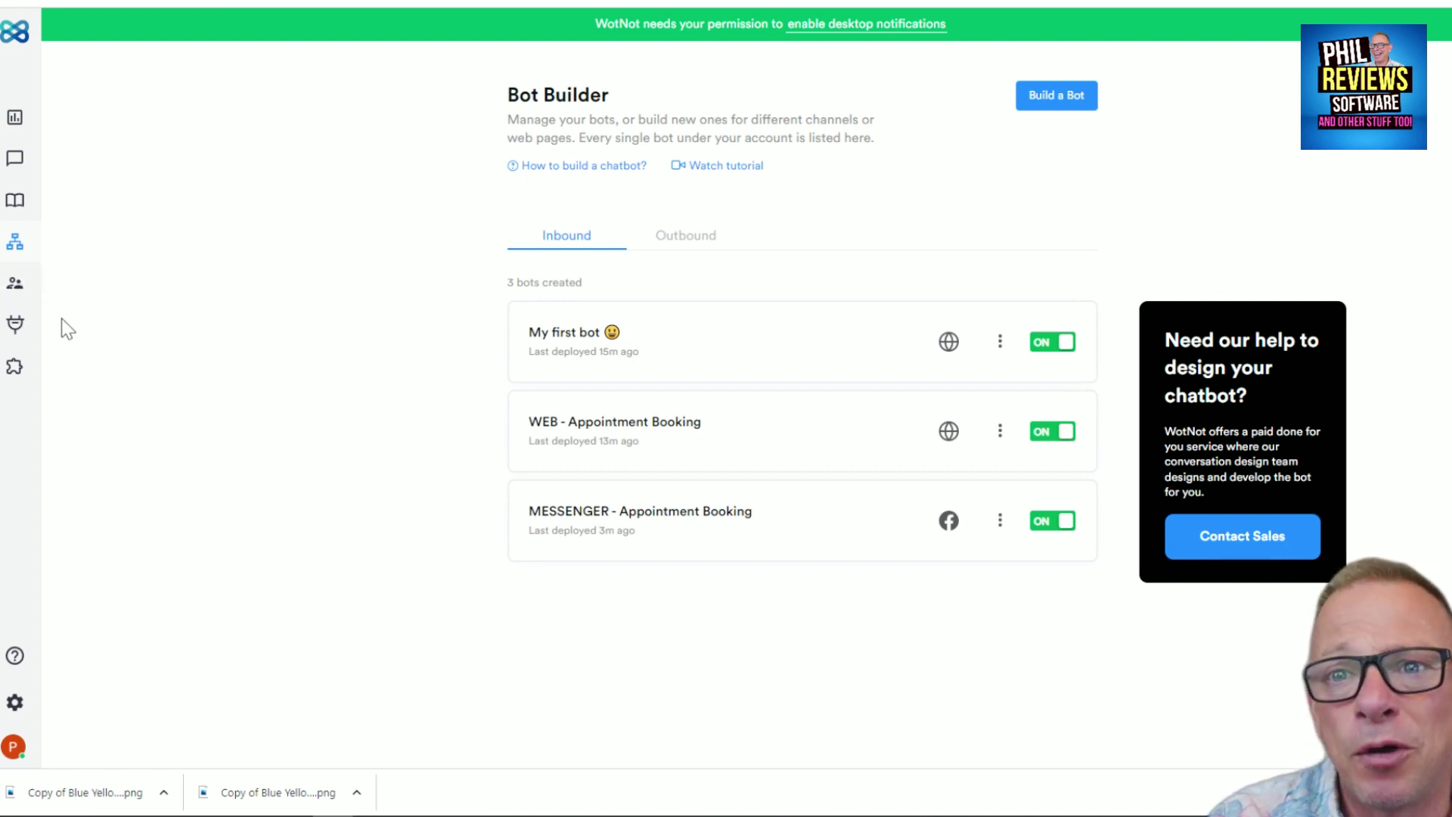
click(16, 292)
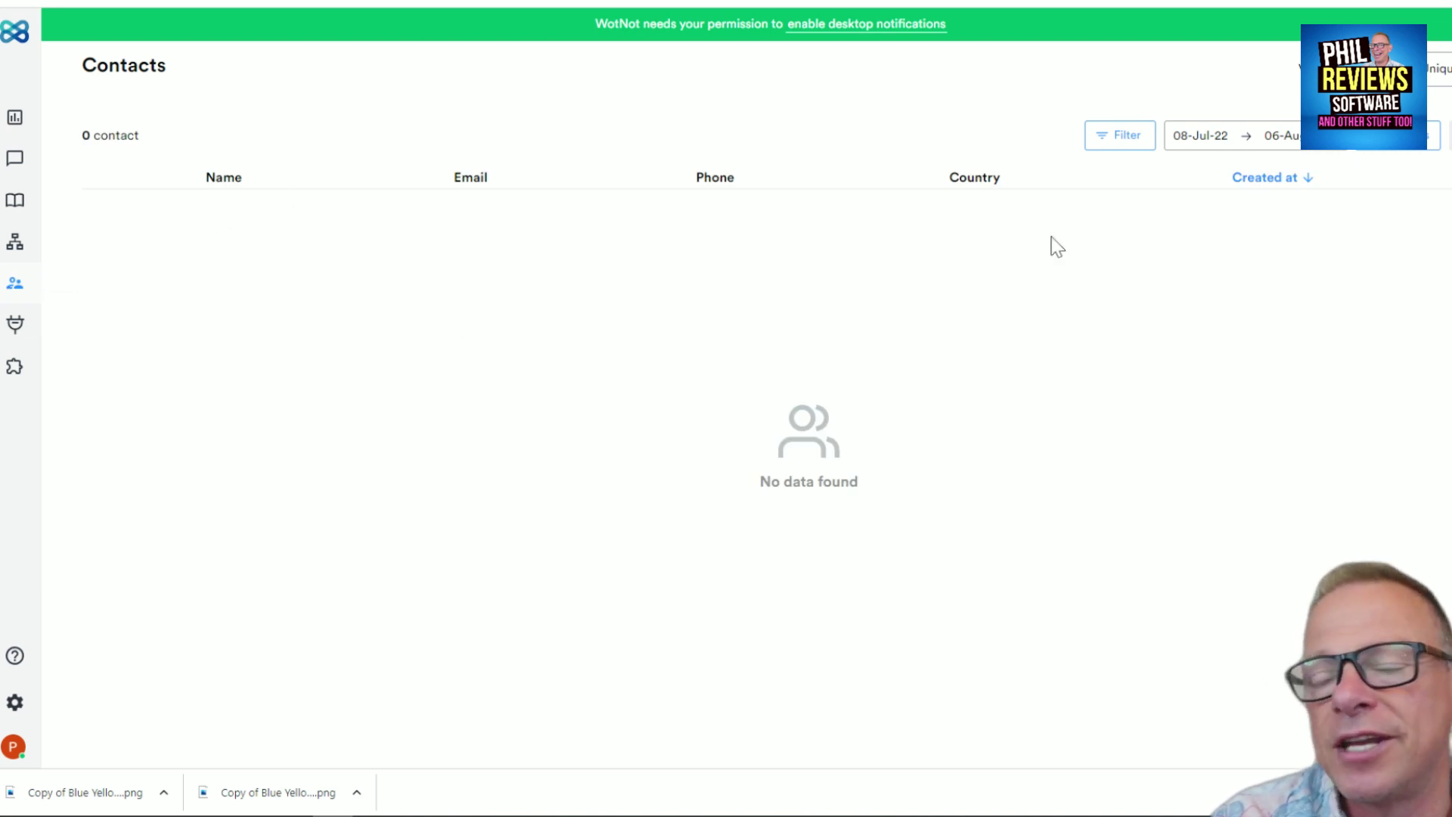
Try uploading taskade as the widget icon, dismiss the file-too-large error, then show SMS Configuration
click(16, 327)
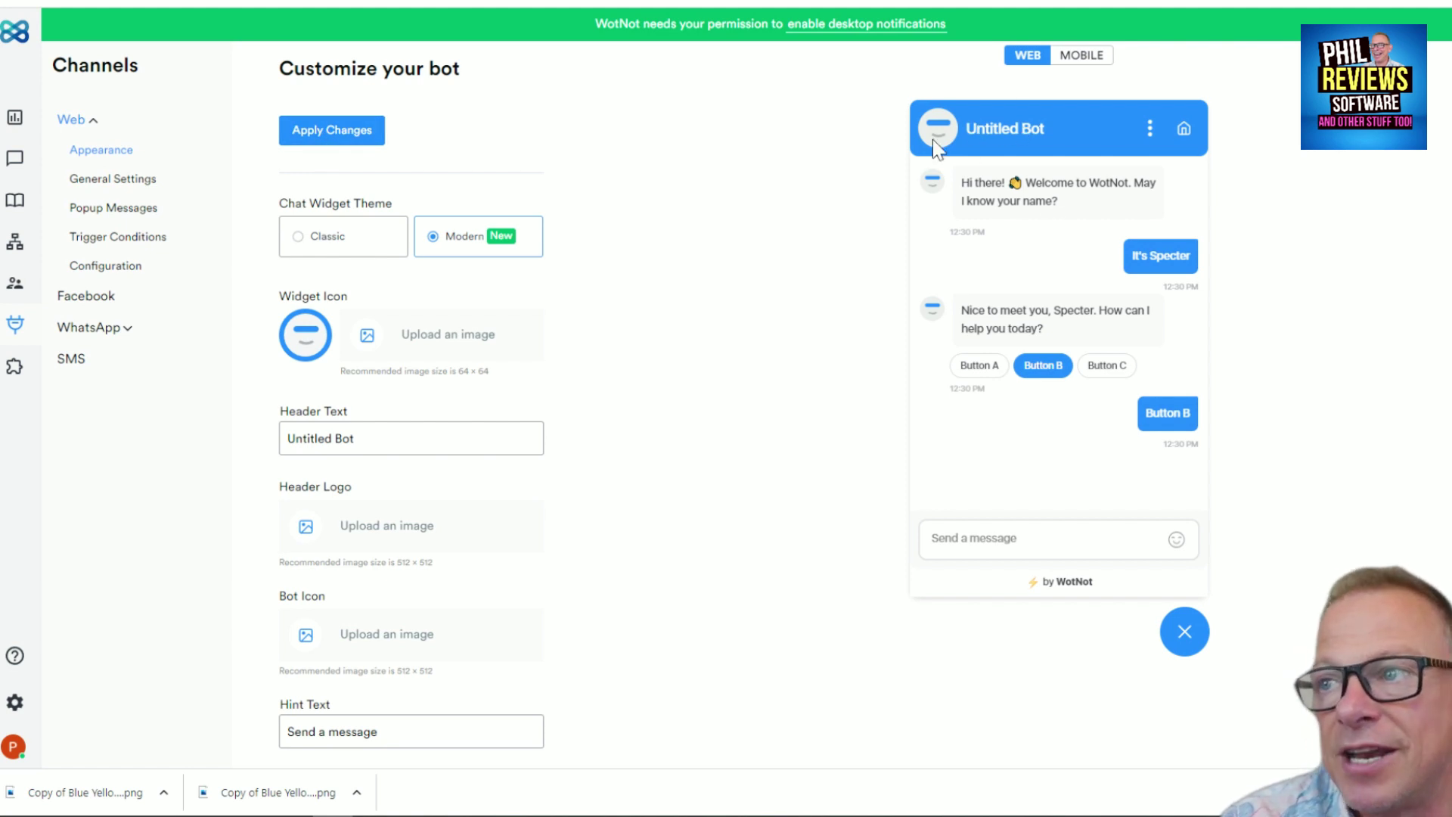
click(434, 338)
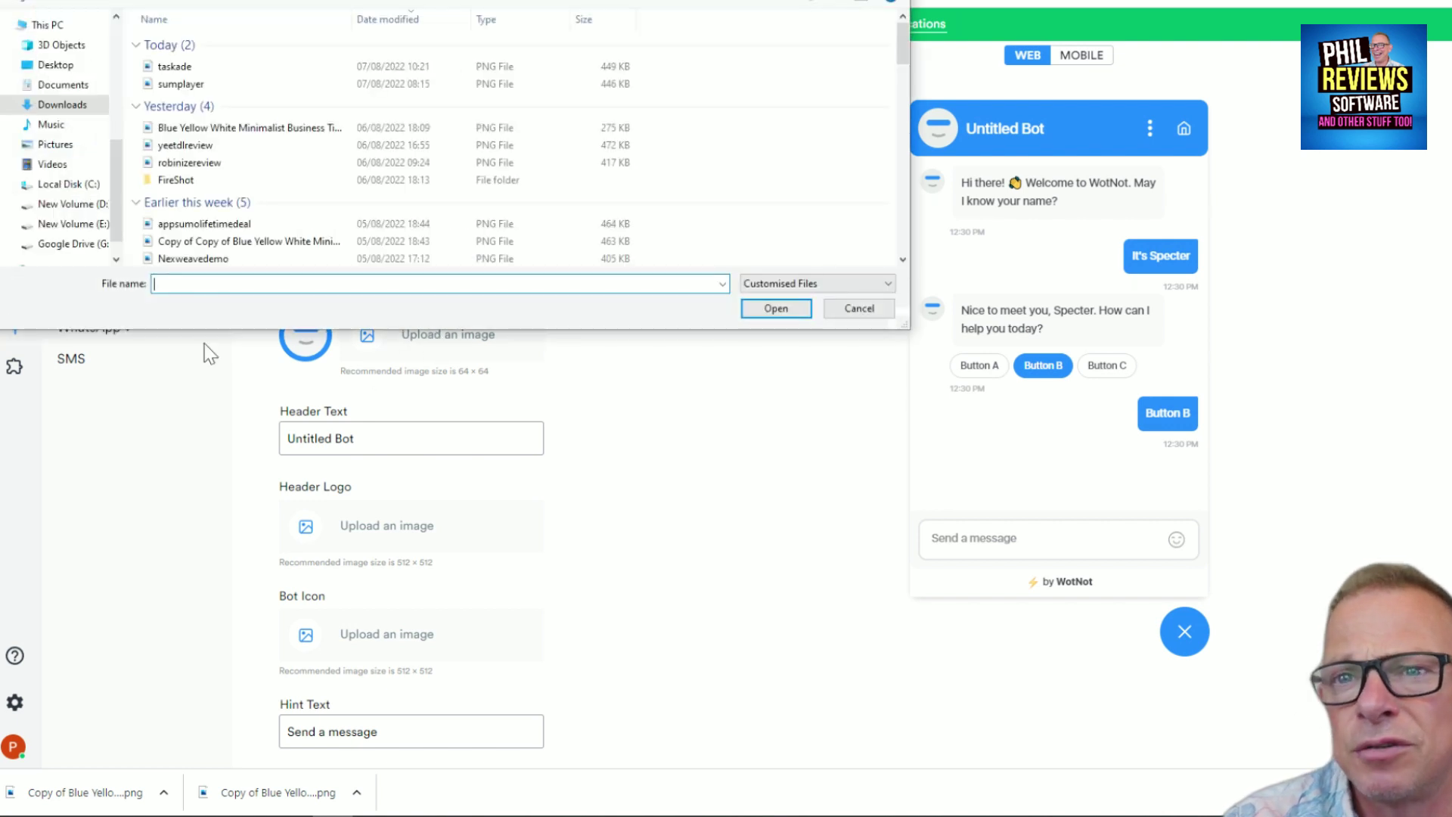
click(174, 66)
click(779, 308)
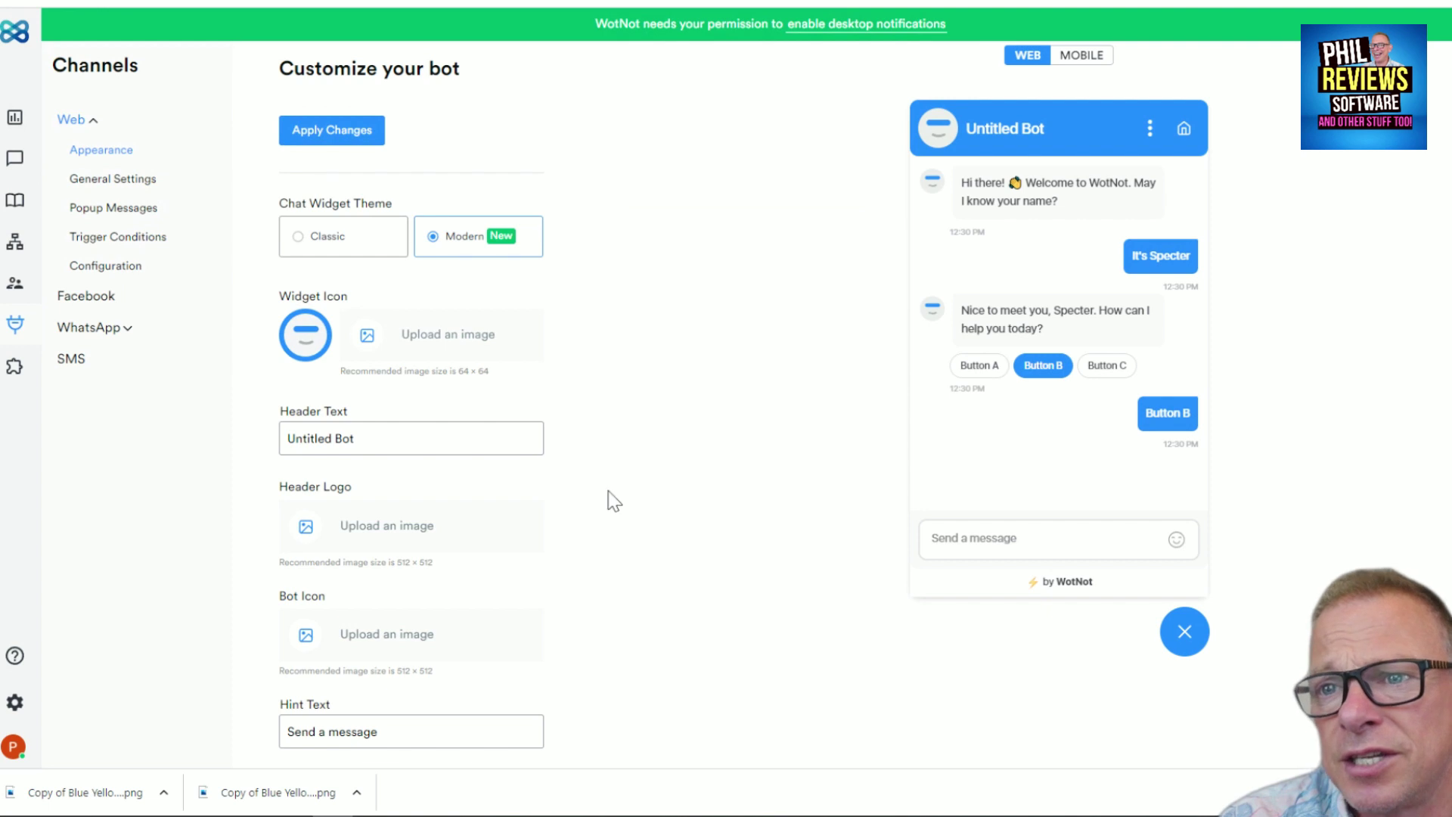
click(355, 335)
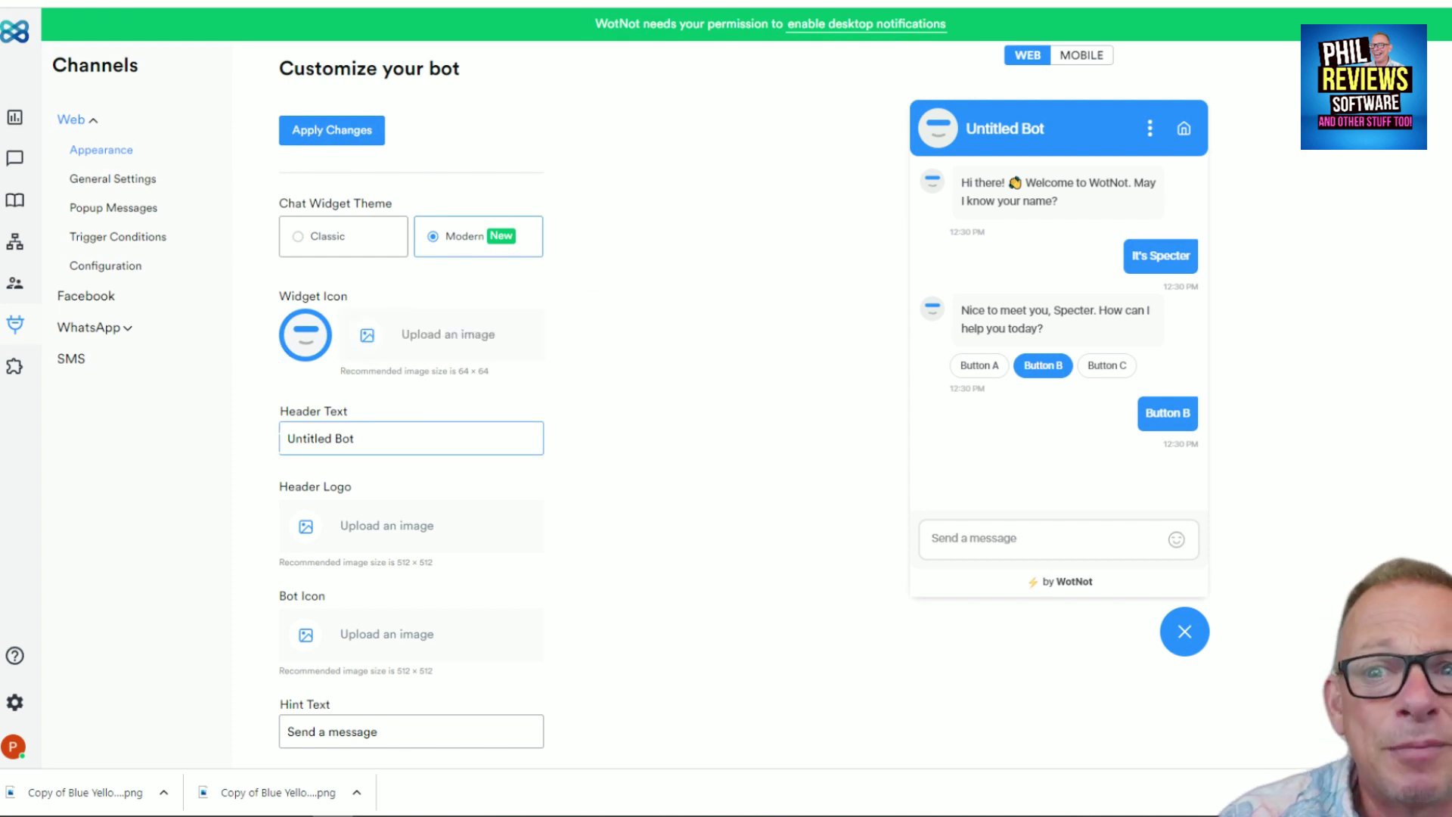
click(70, 360)
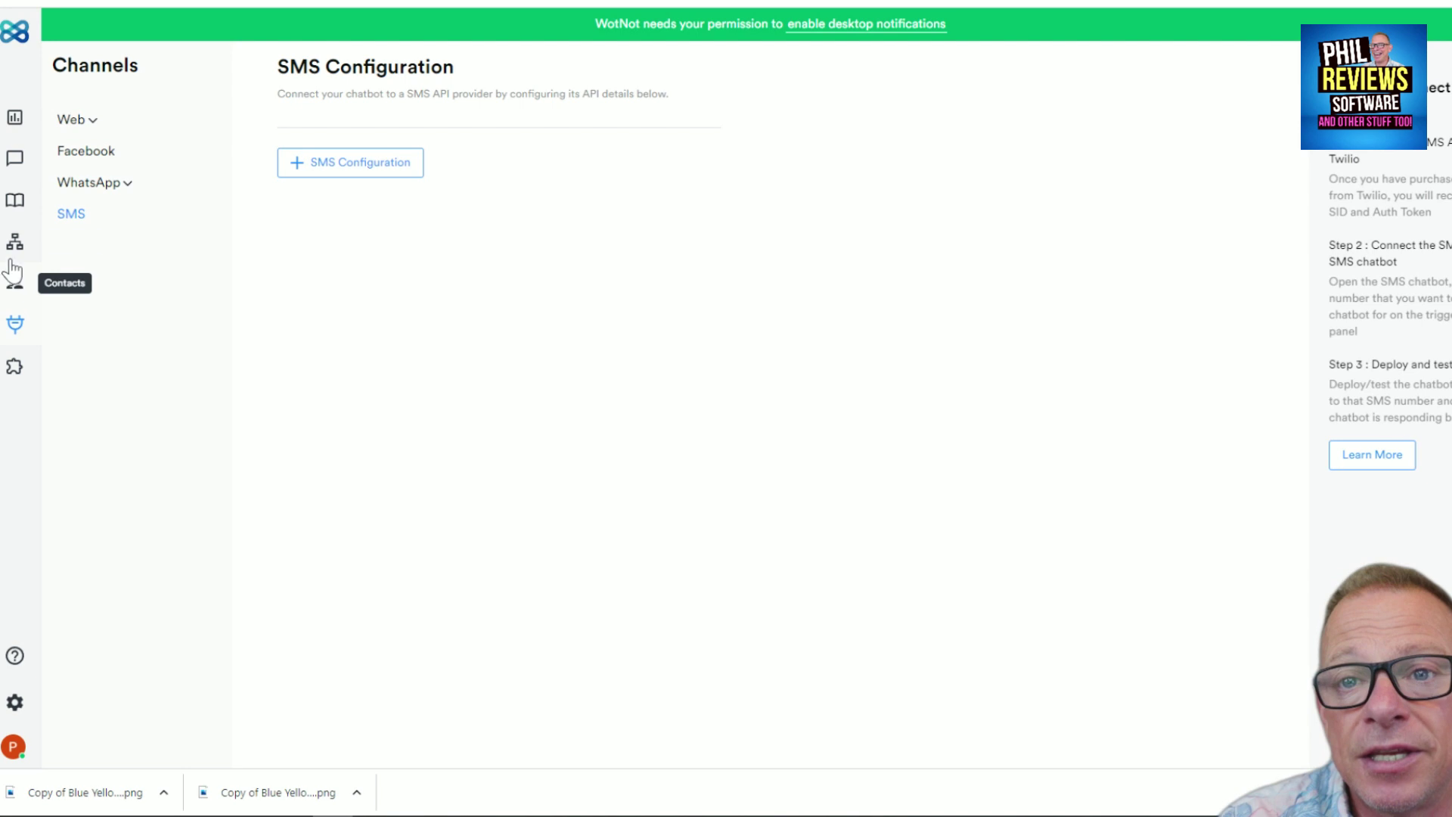
Browse the App Market integrations such as Calendly and HubSpot with the browser in full screen
click(13, 379)
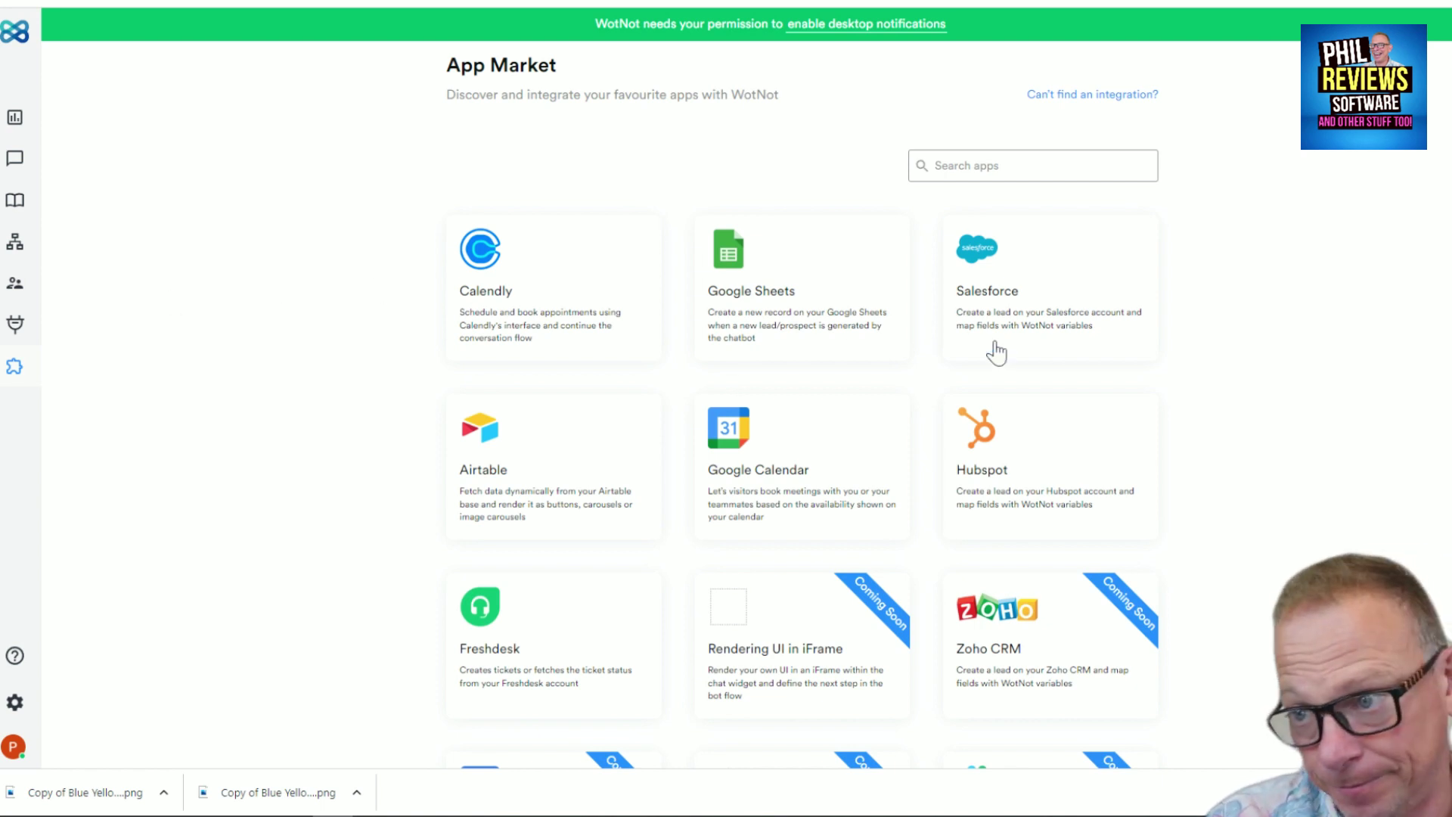
scroll(1287, 396, down, 3)
scroll(1287, 396, up, 3)
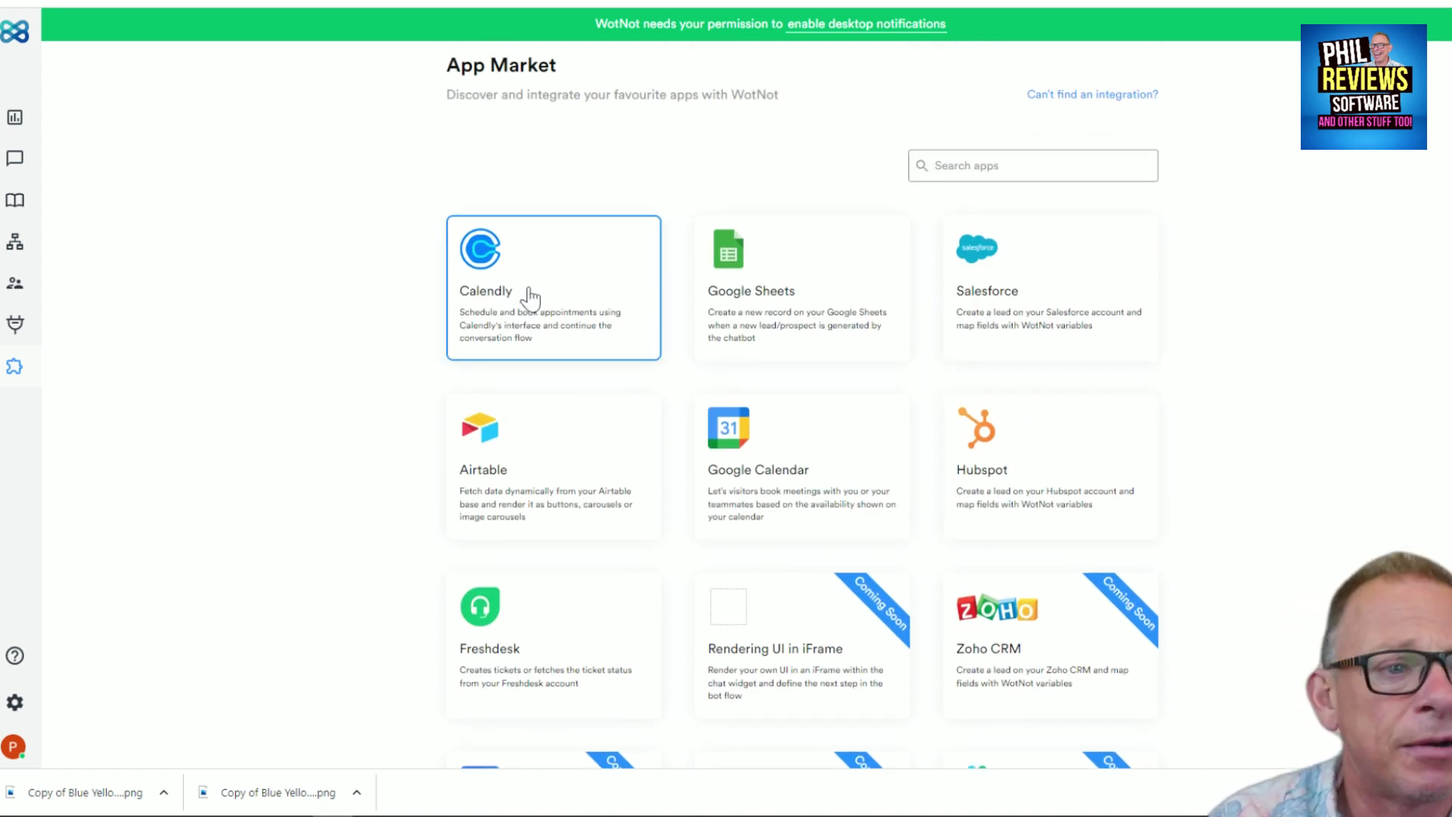
key(F11)
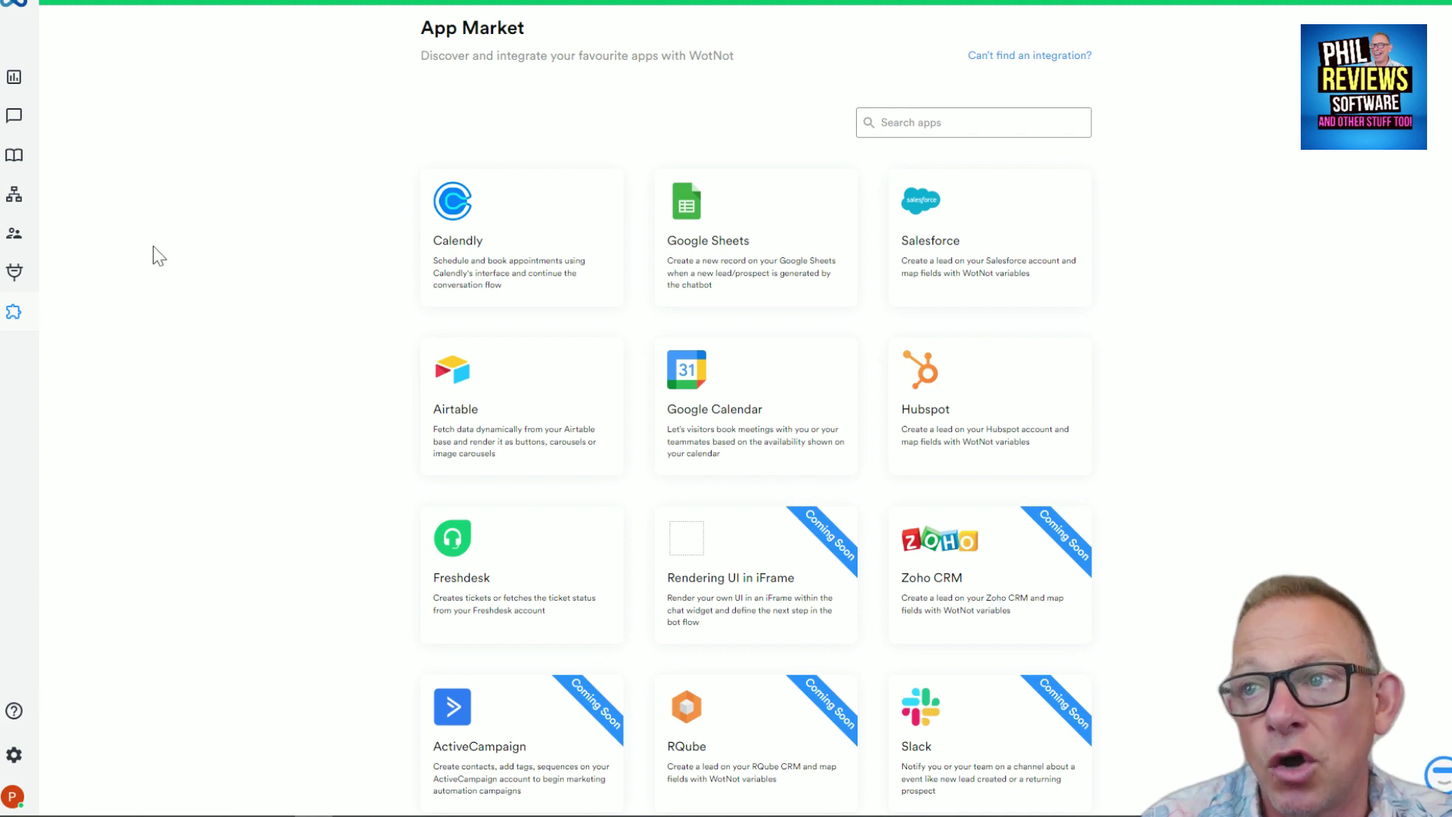
Join the Visitor - A1 live chat and send a reply introducing yourself
click(14, 117)
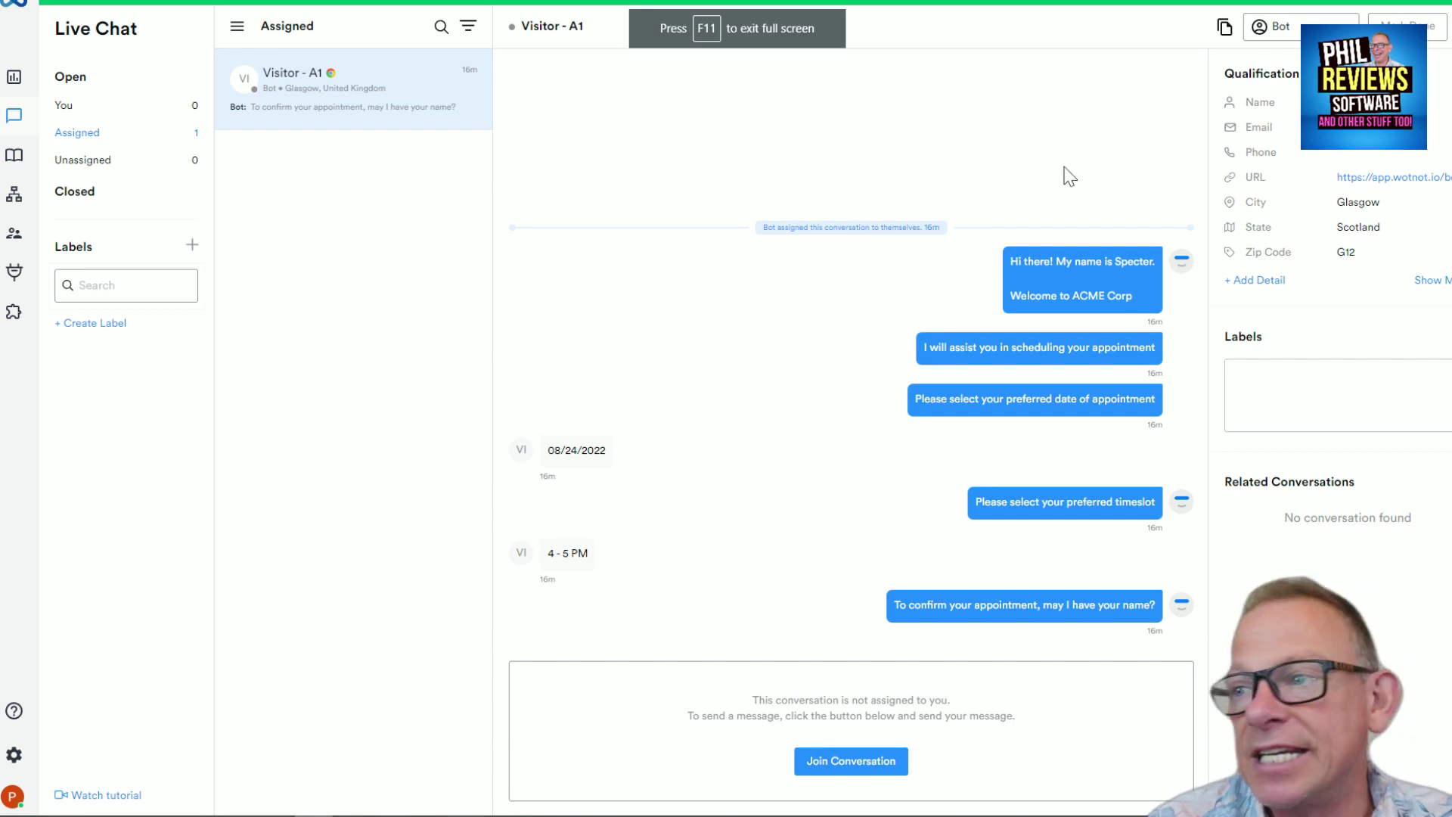
click(859, 762)
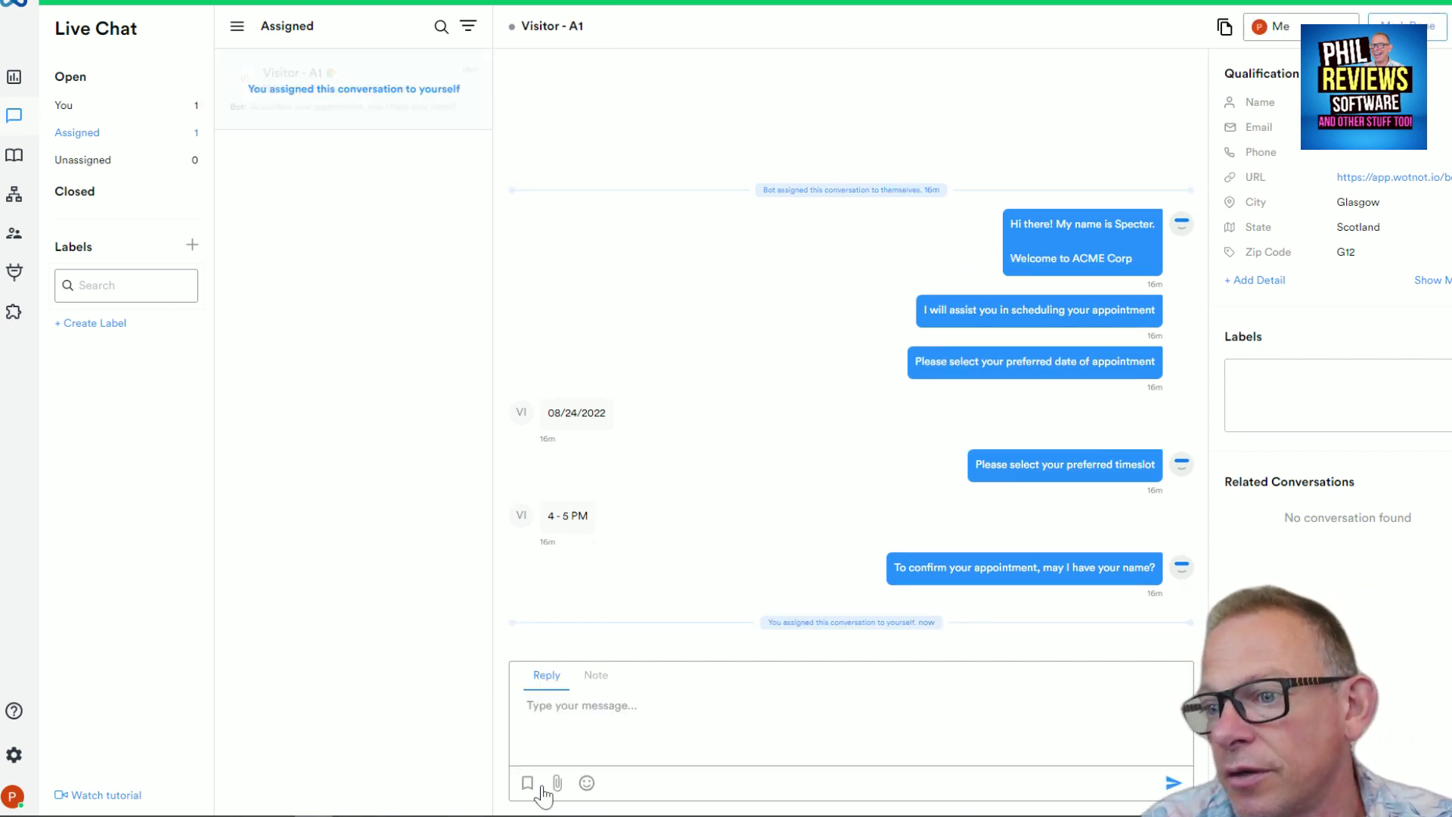
click(572, 730)
text(Hi I'm P)
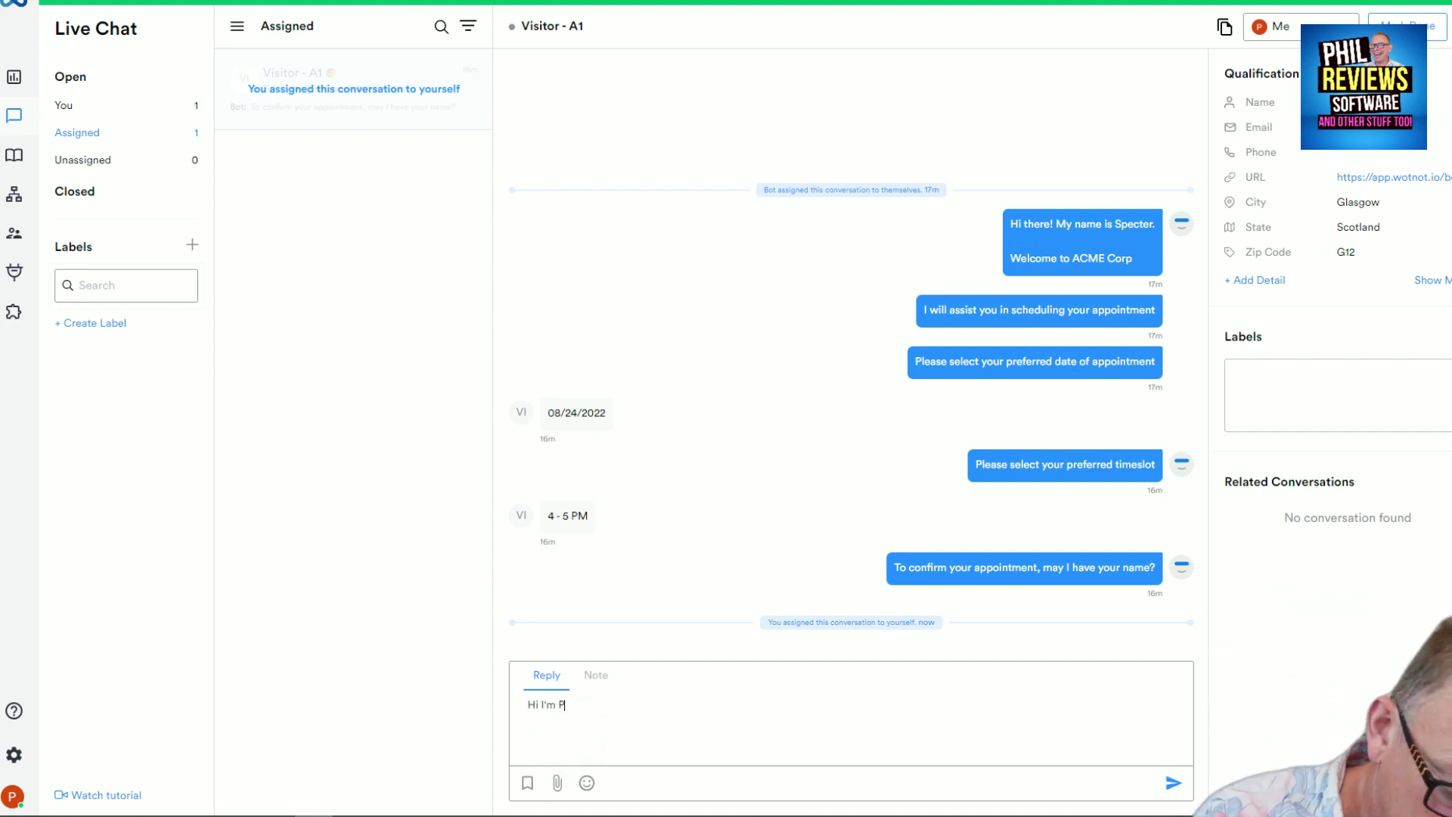
text(hil from)
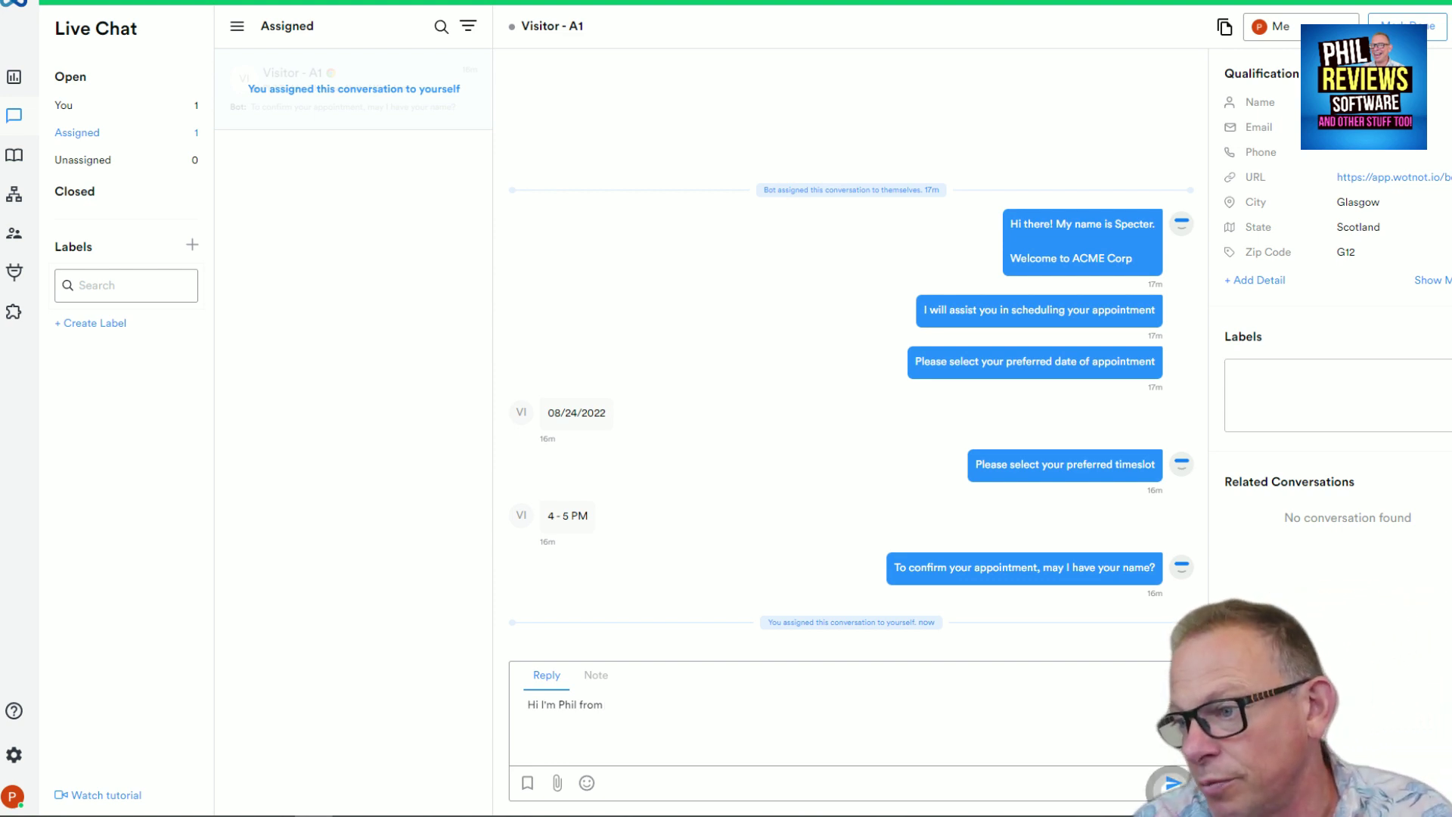
click(1171, 782)
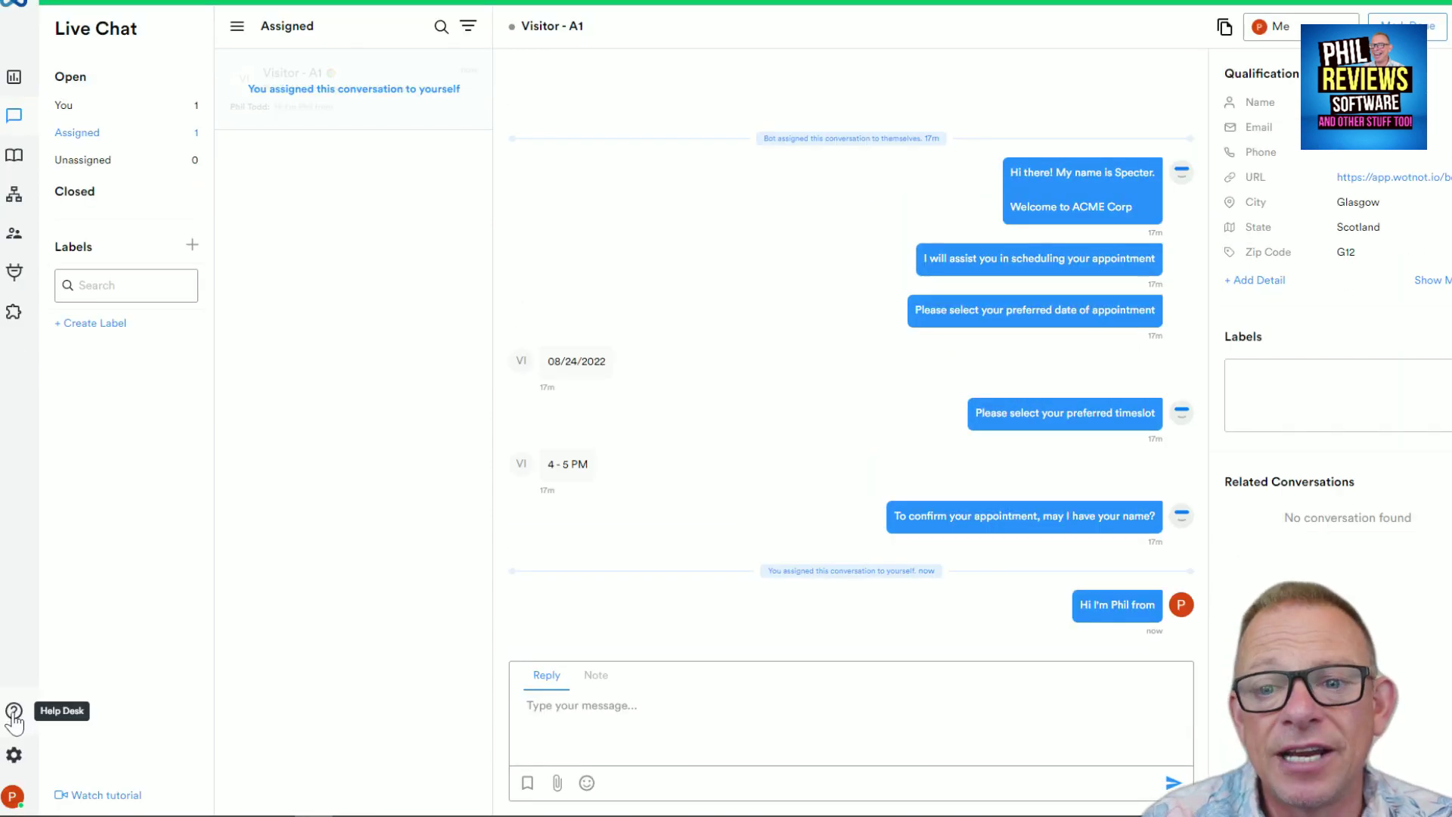
Browse the Human Handover, Saved Replies and Labels settings pages, finishing on Your Profile
click(14, 717)
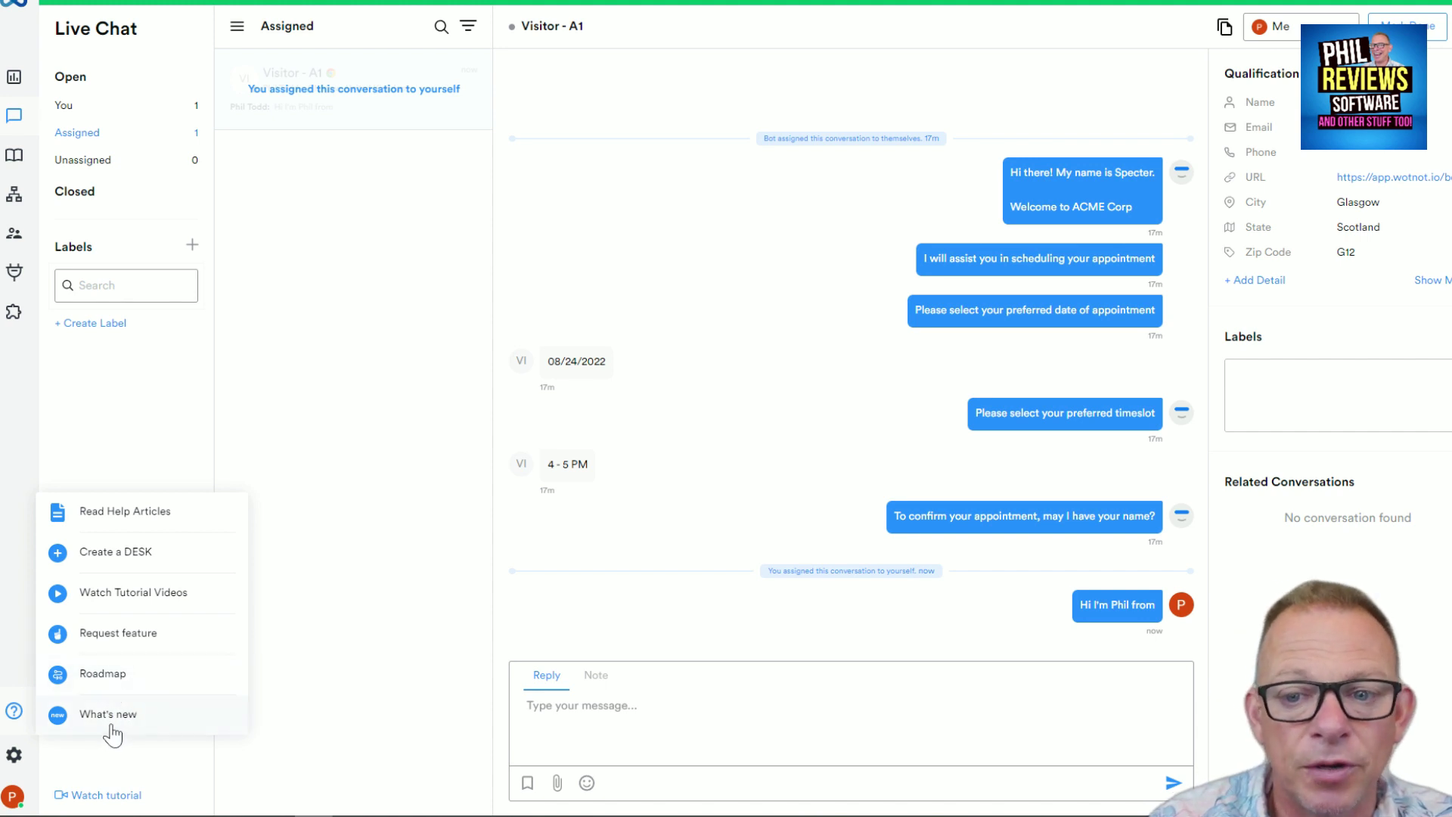
click(9, 760)
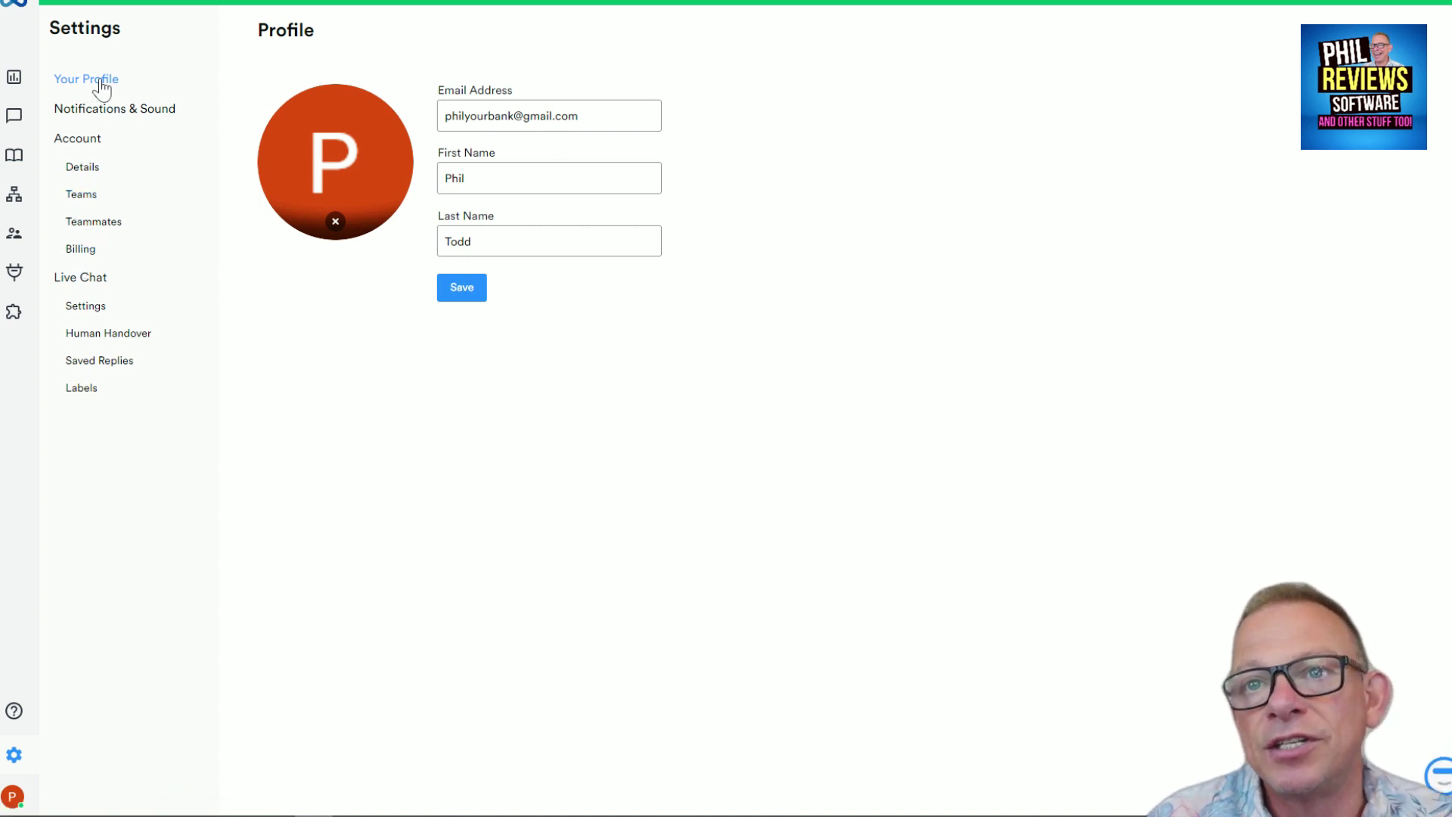
click(98, 342)
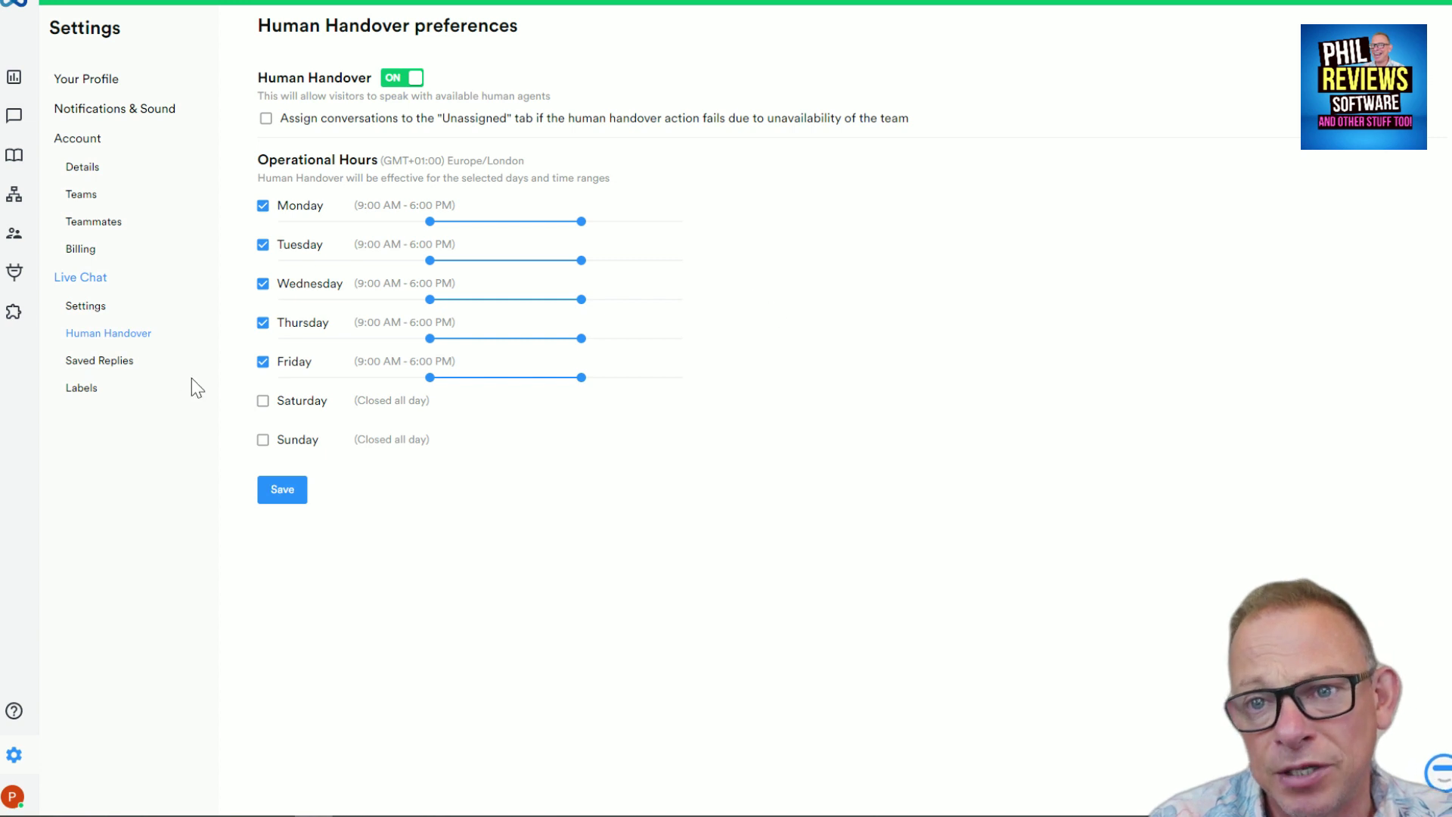
click(110, 363)
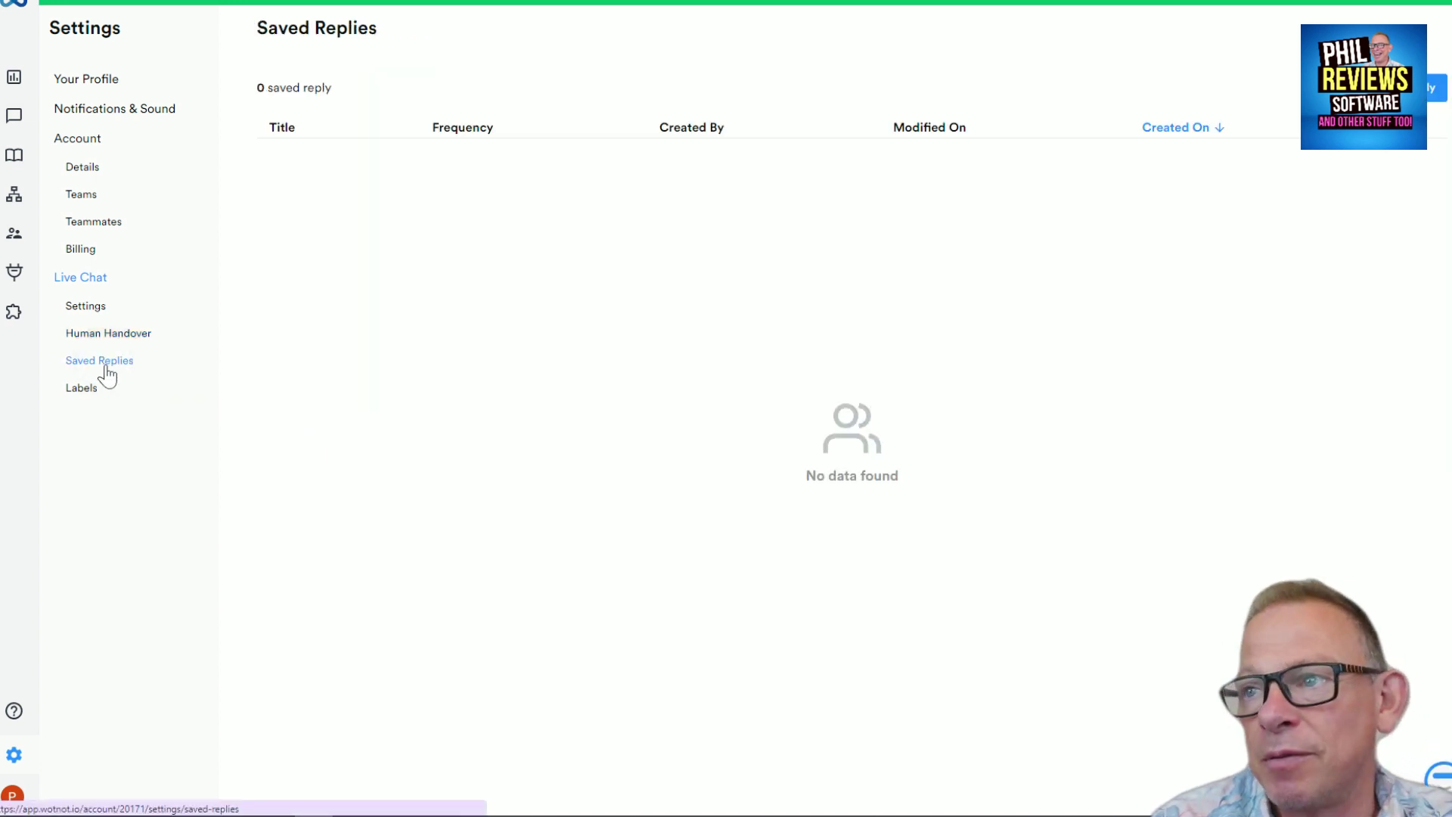
click(83, 388)
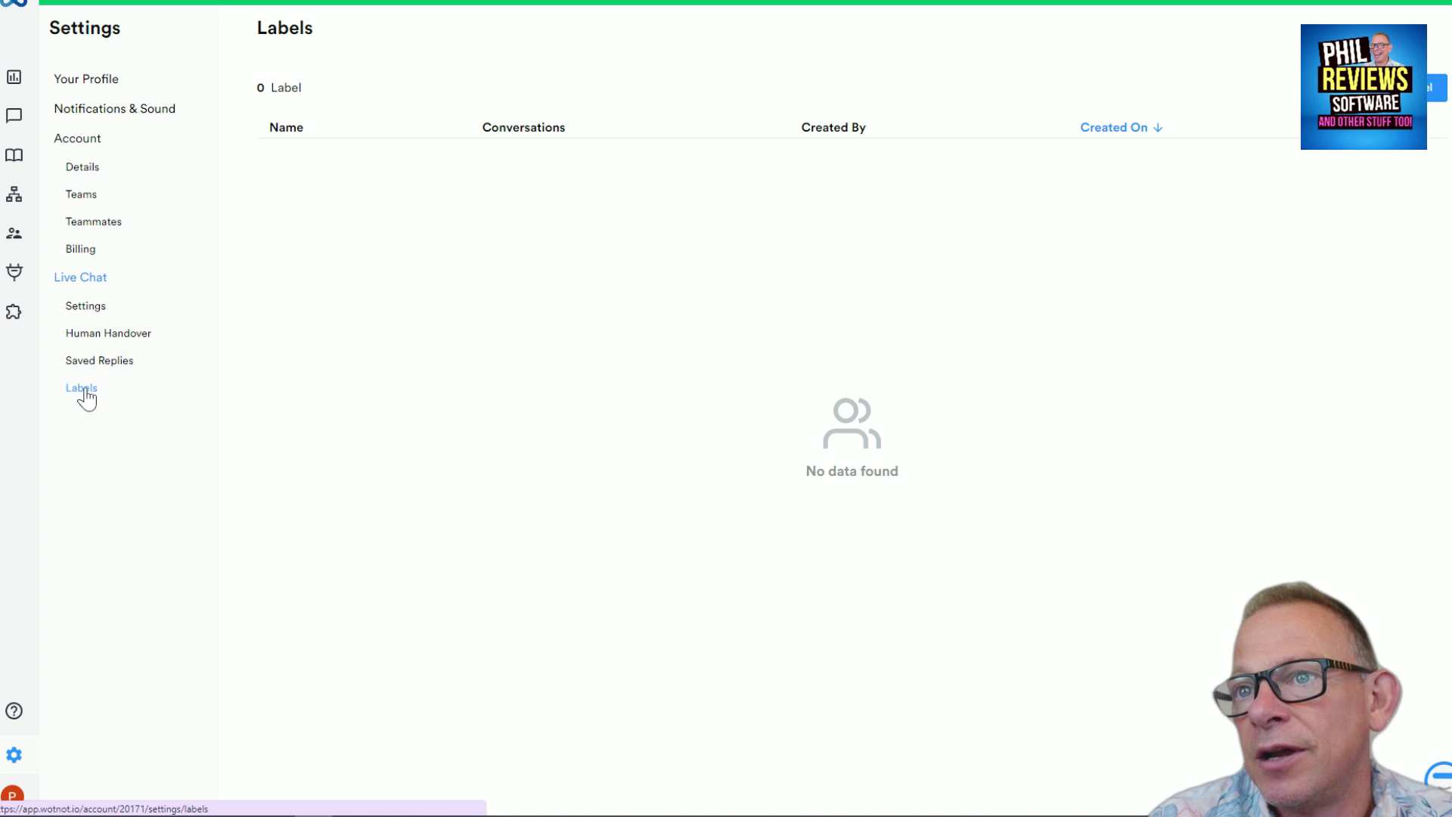
click(84, 82)
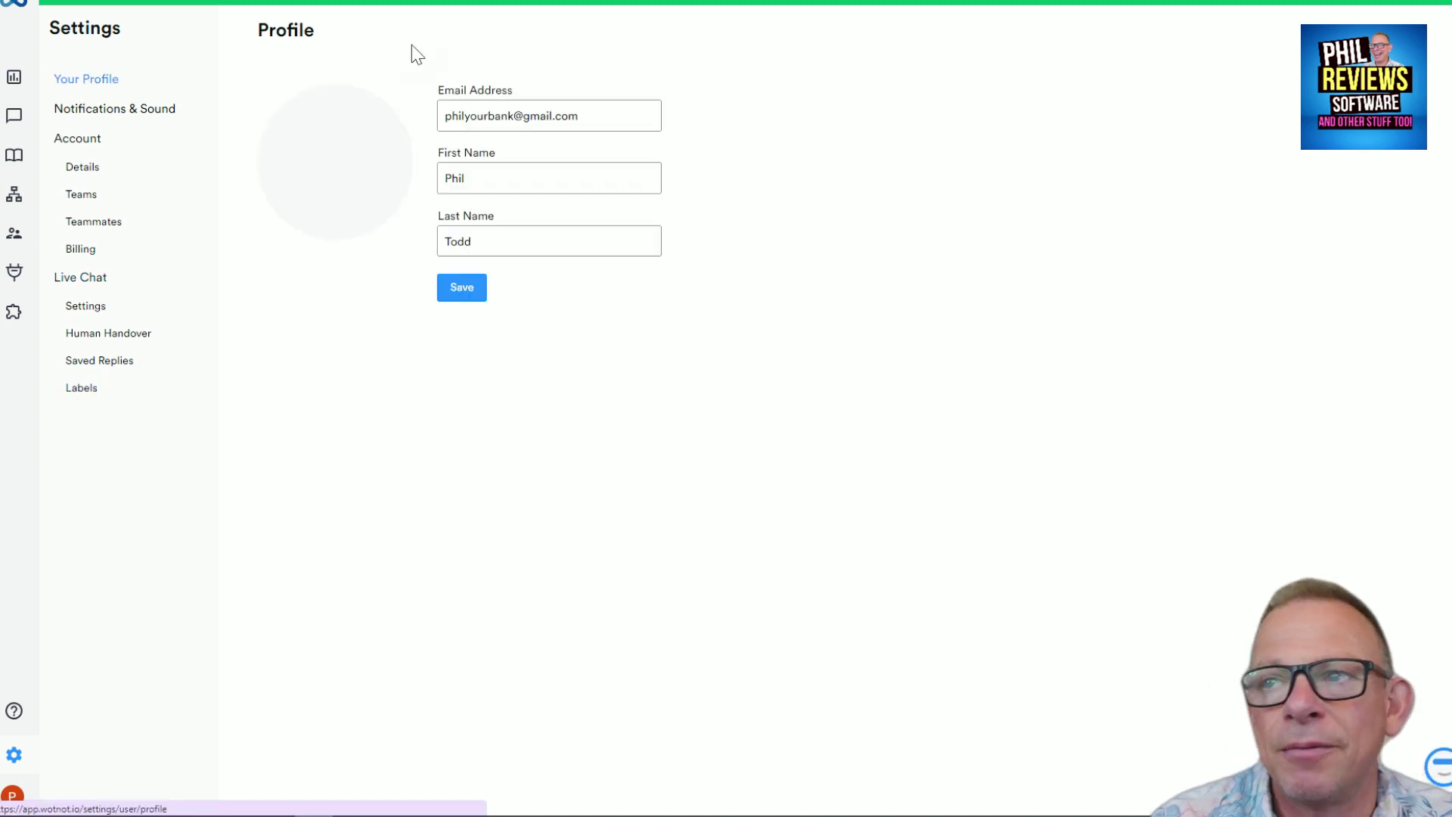
Move from the analytics dashboard to the bot list and open My first bot for editing
click(15, 93)
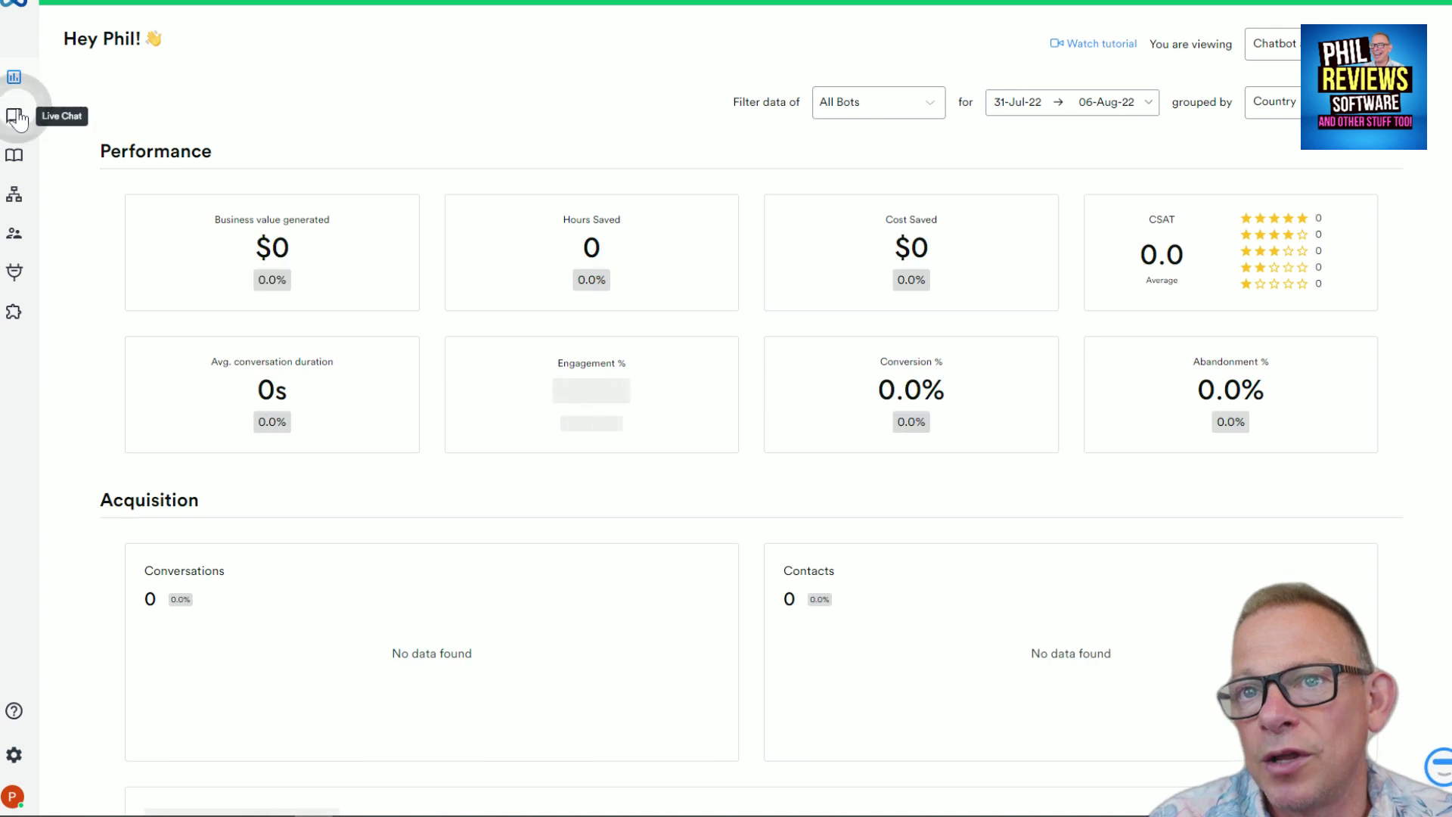
click(17, 119)
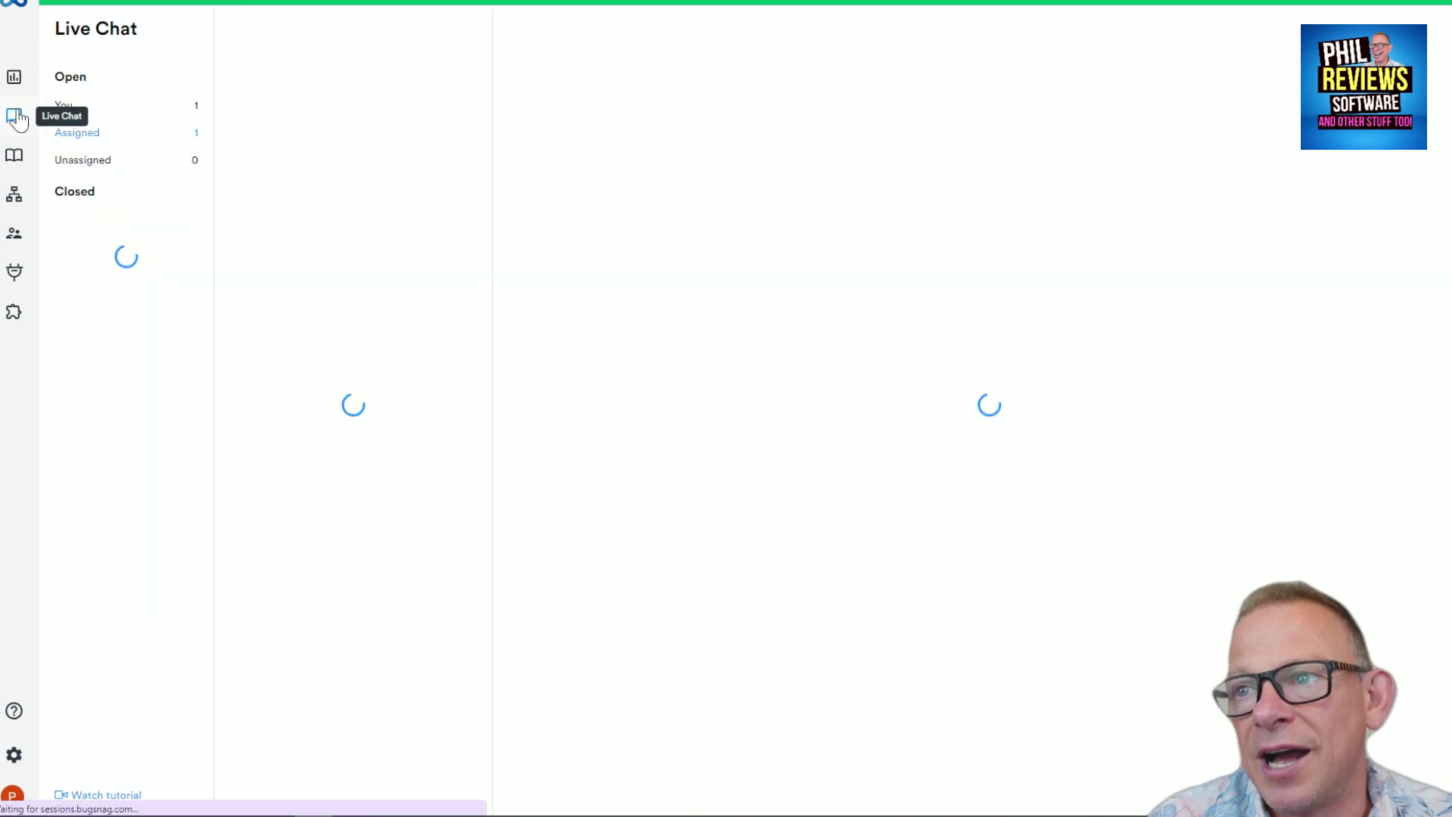
click(13, 9)
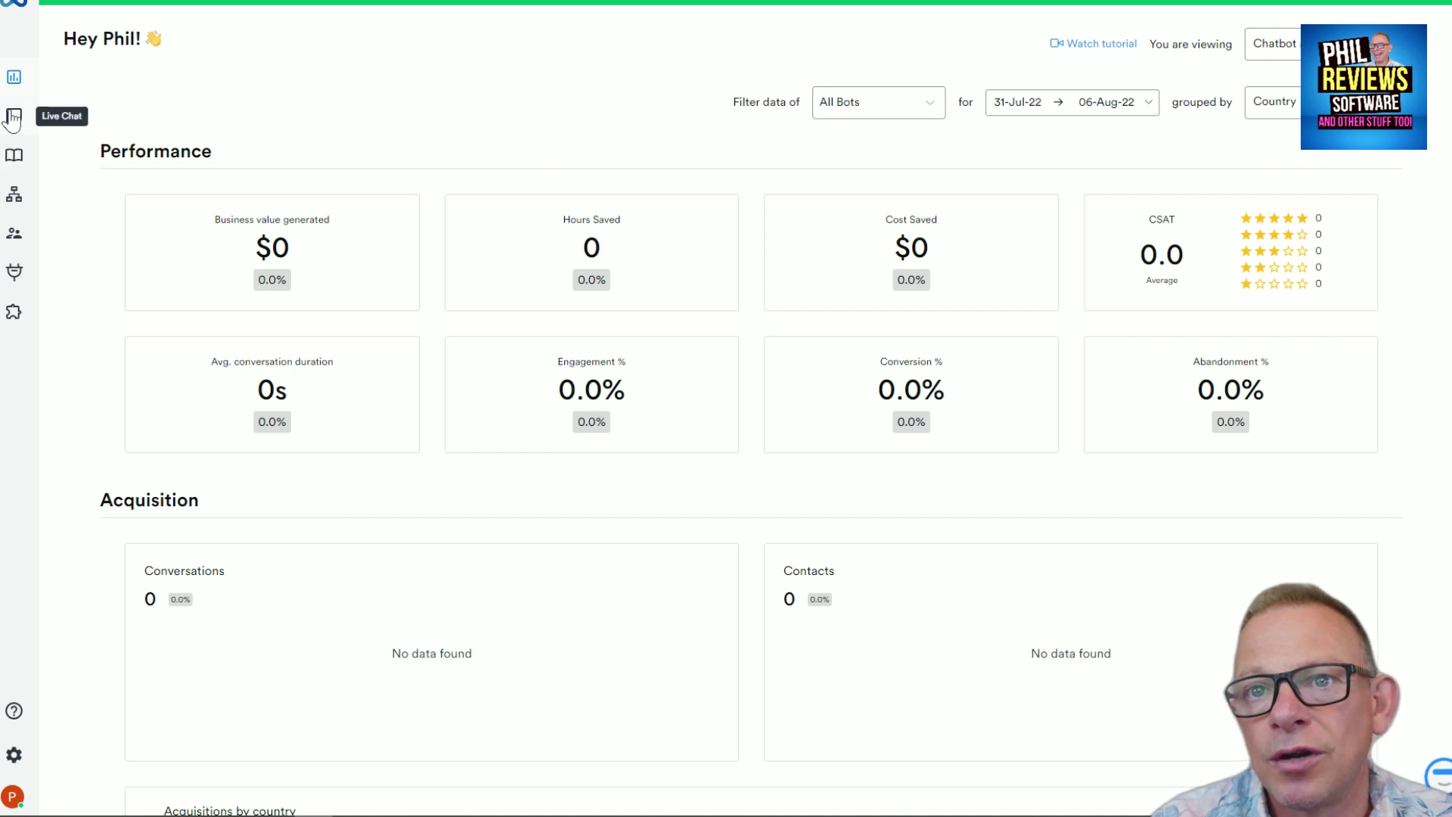
click(14, 195)
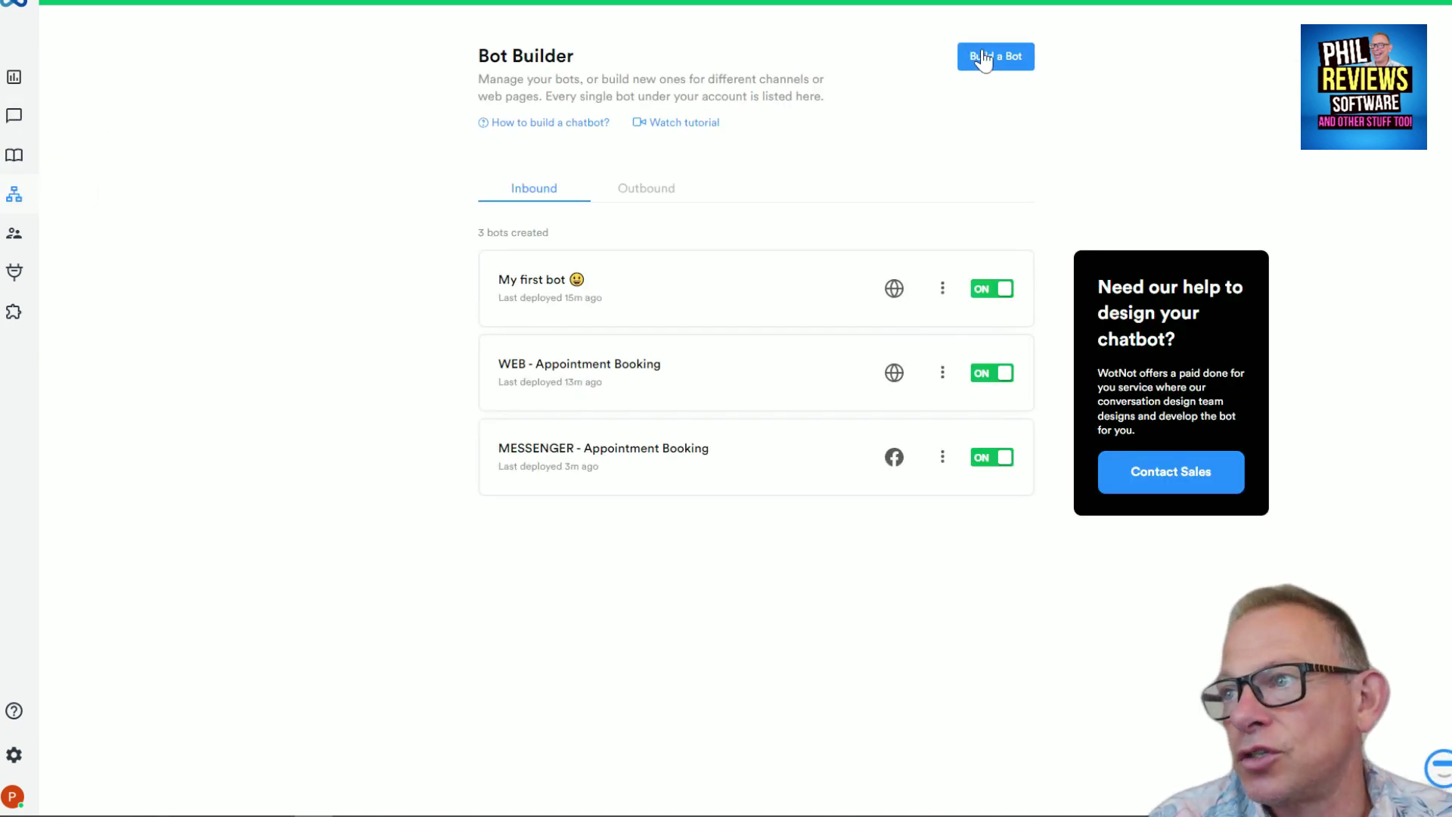
click(639, 300)
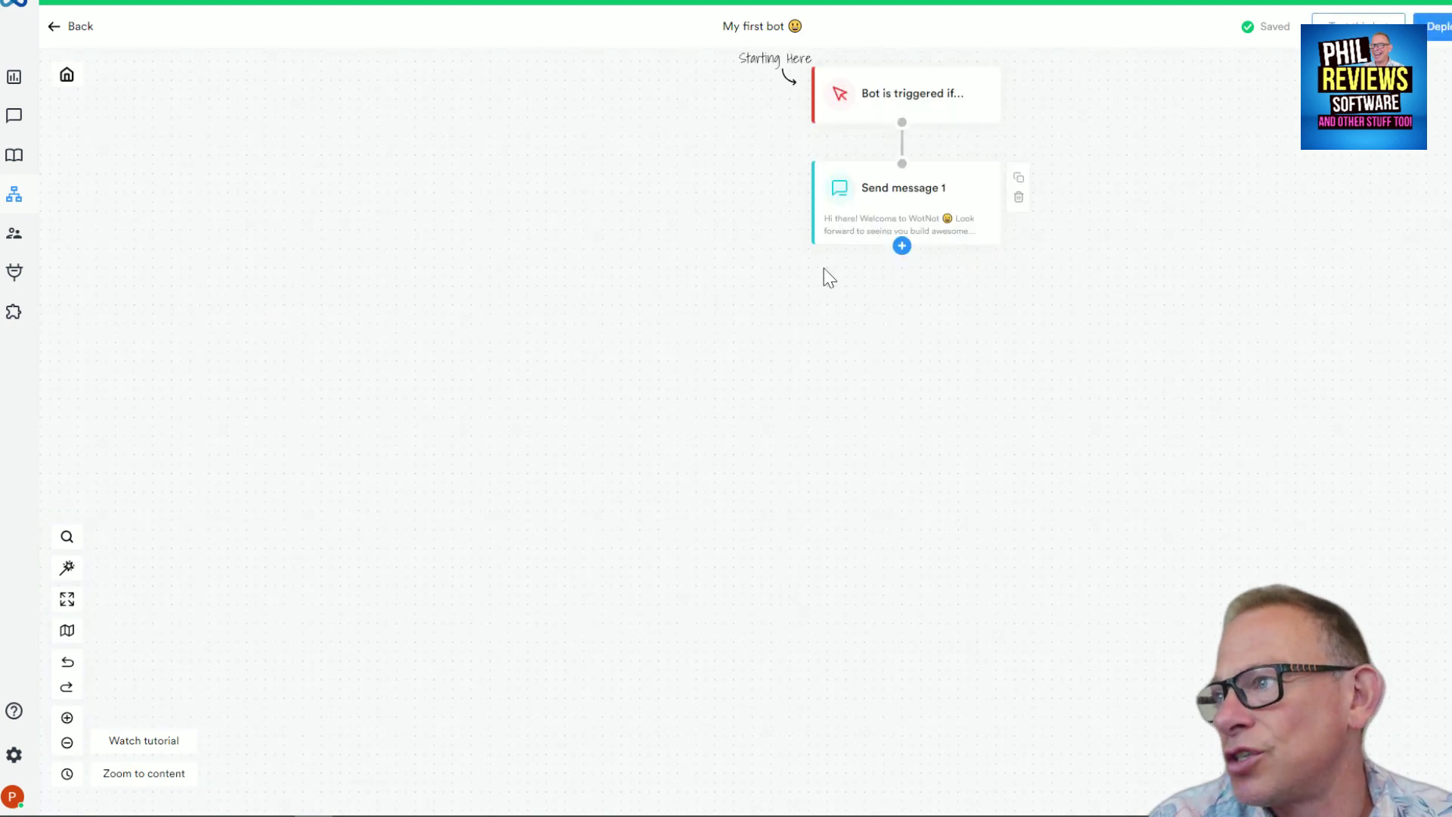
Add a Send message 2 block after Send message 1, then a Collect Input 1 block
click(902, 246)
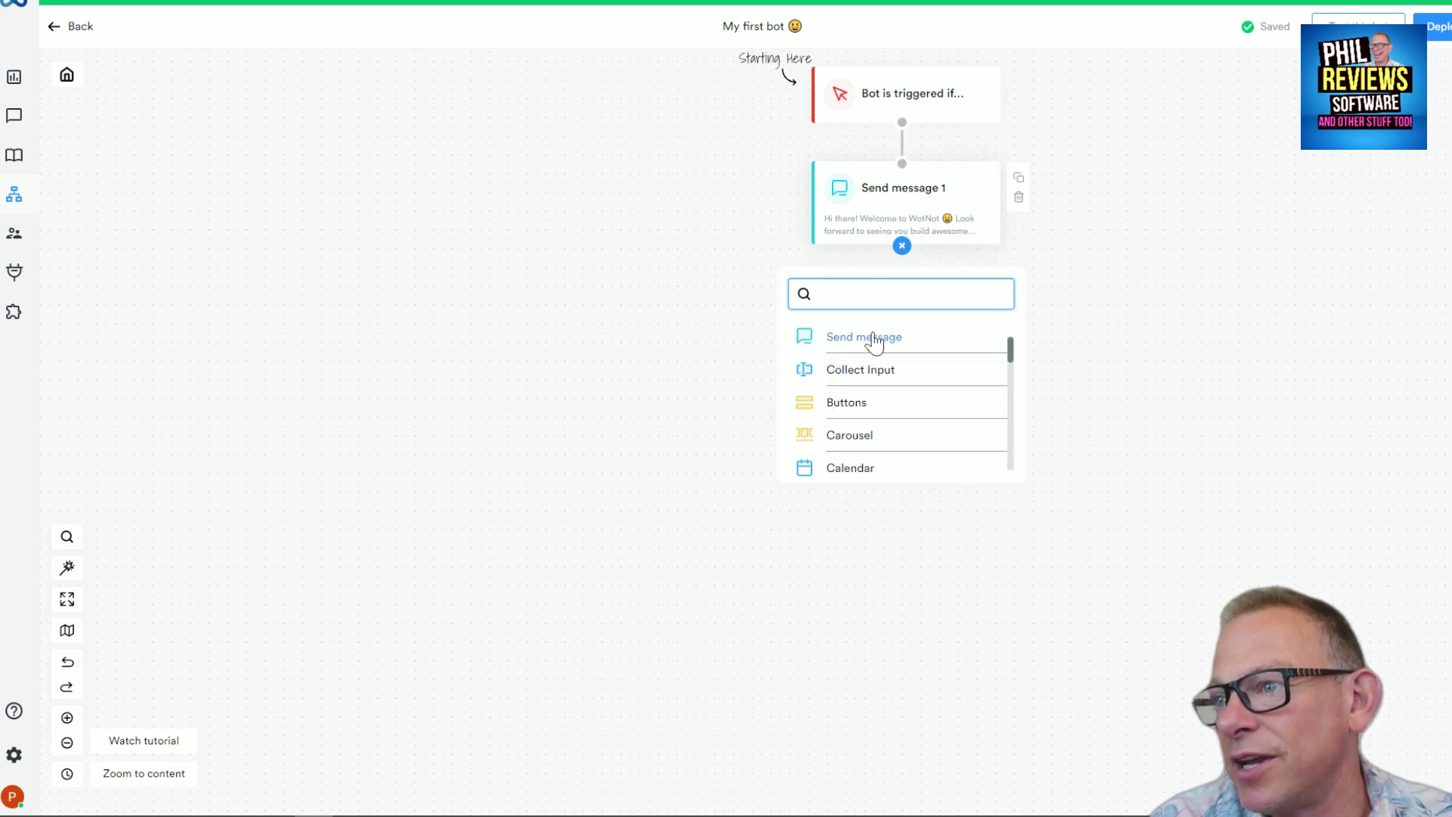
click(868, 337)
click(909, 371)
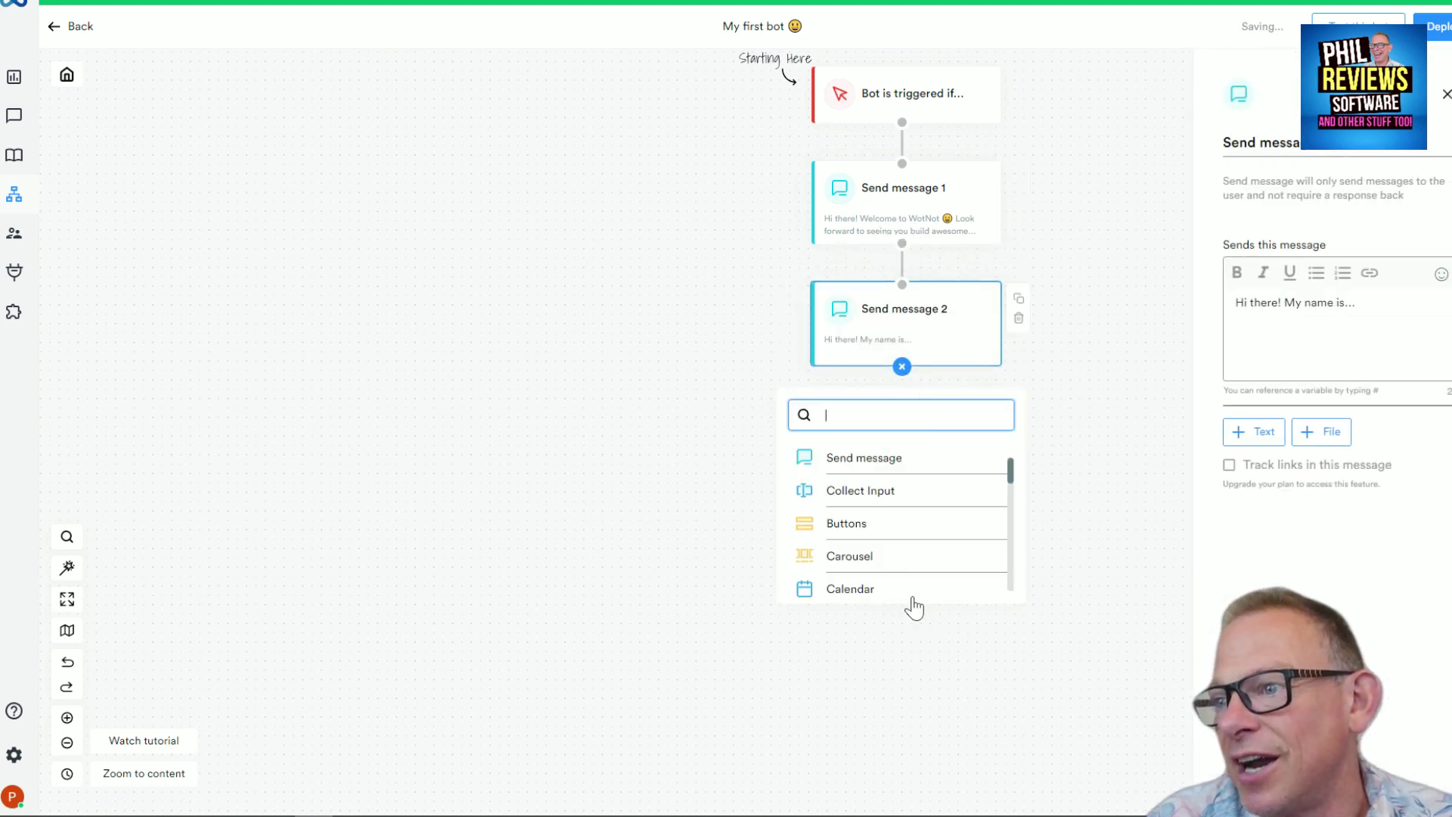
click(894, 490)
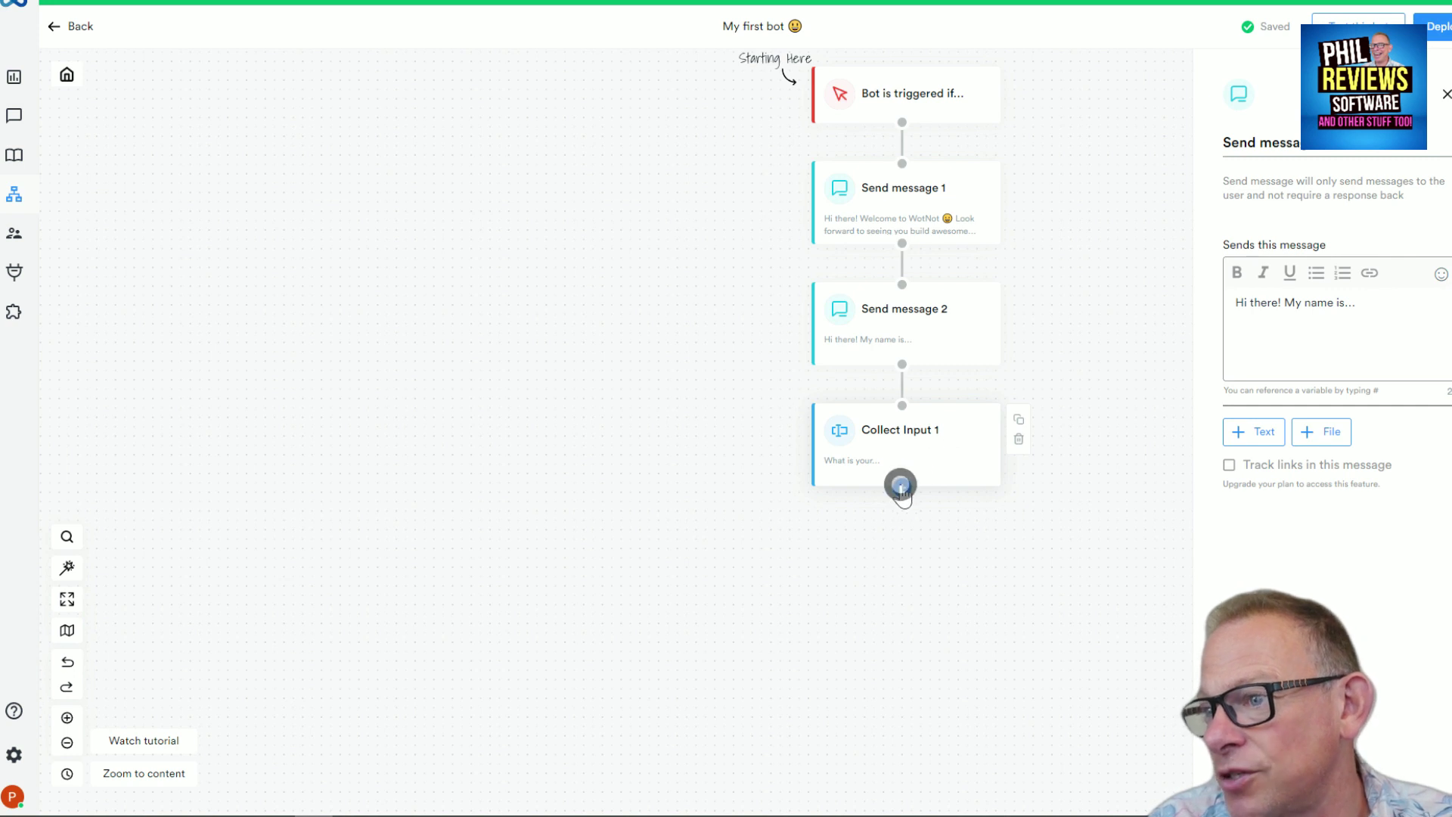
Browse the block list after Collect Input 1 and close it without adding anything
click(902, 487)
scroll(605, 556, down, 2)
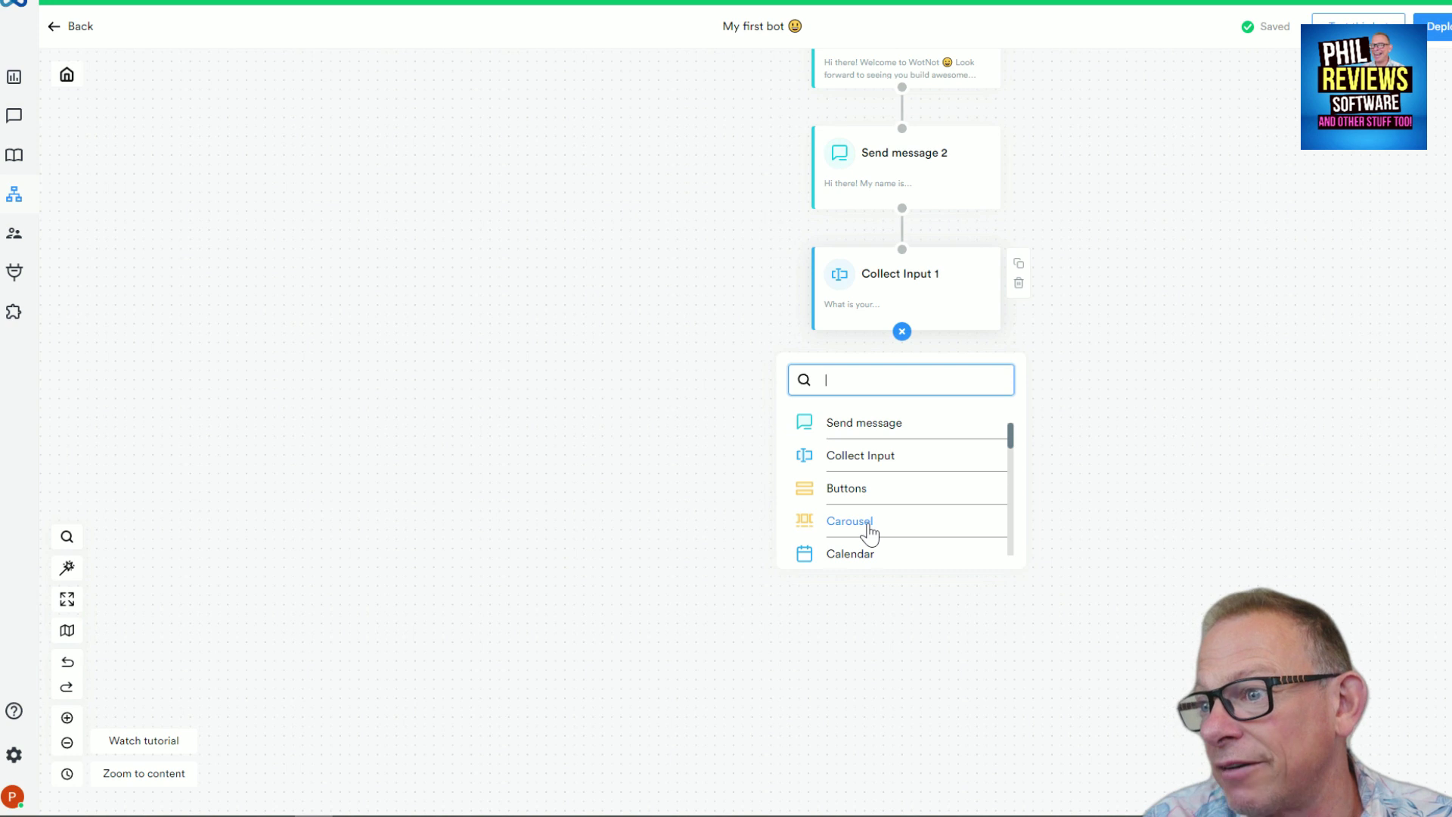
scroll(1009, 450, down, 2)
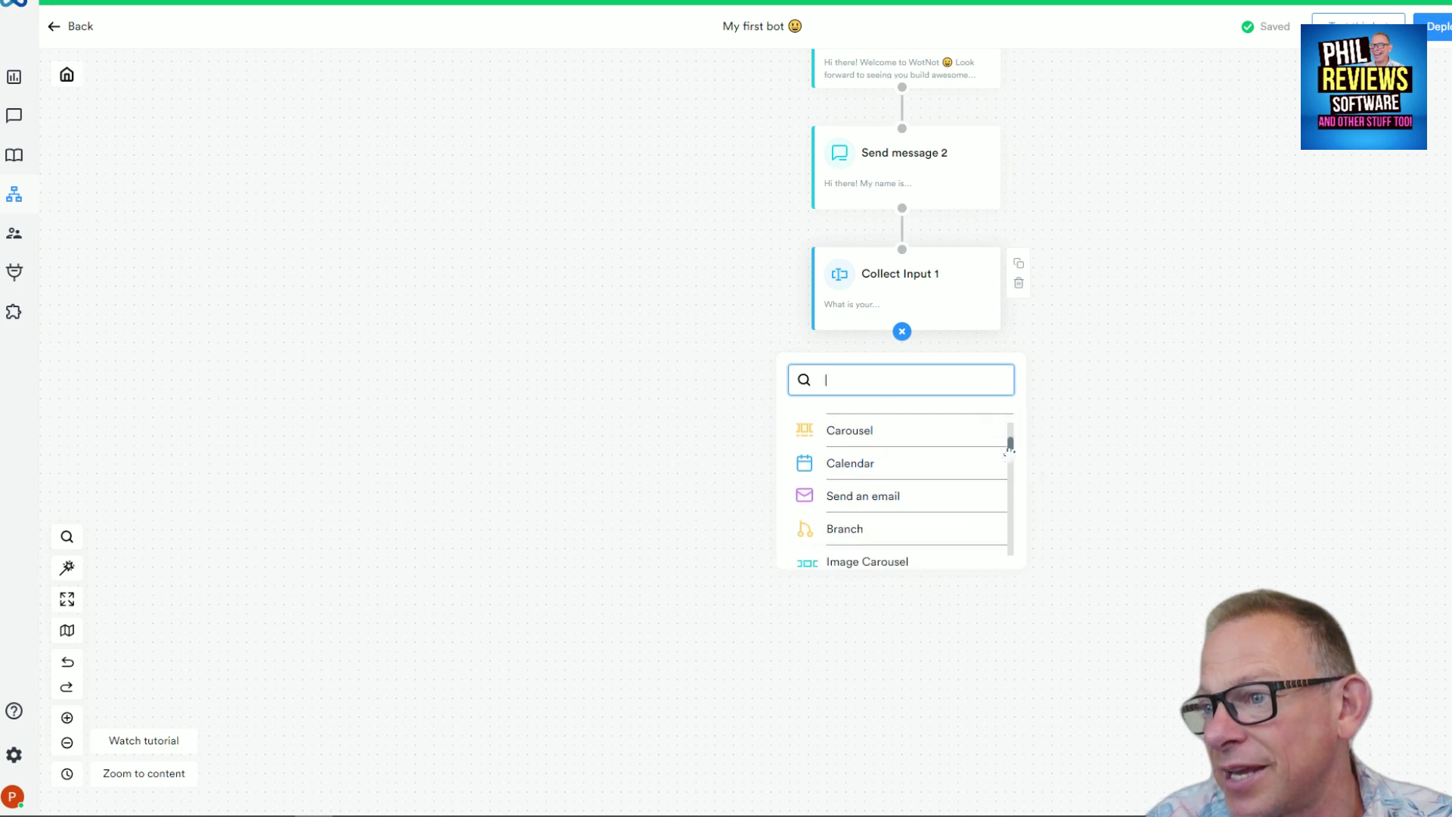
scroll(1009, 454, down, 2)
scroll(1010, 458, up, 1)
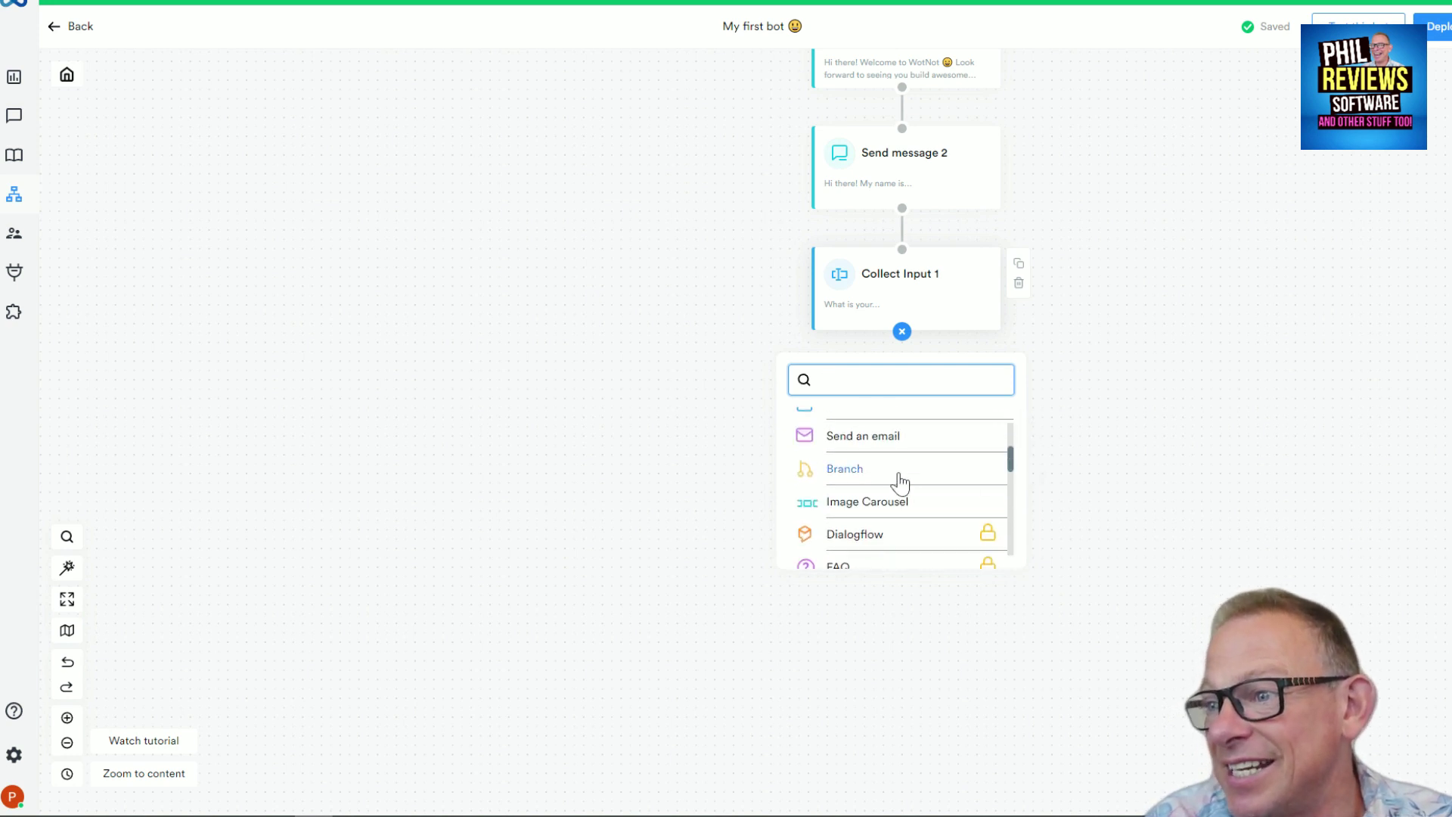
scroll(1009, 475, down, 3)
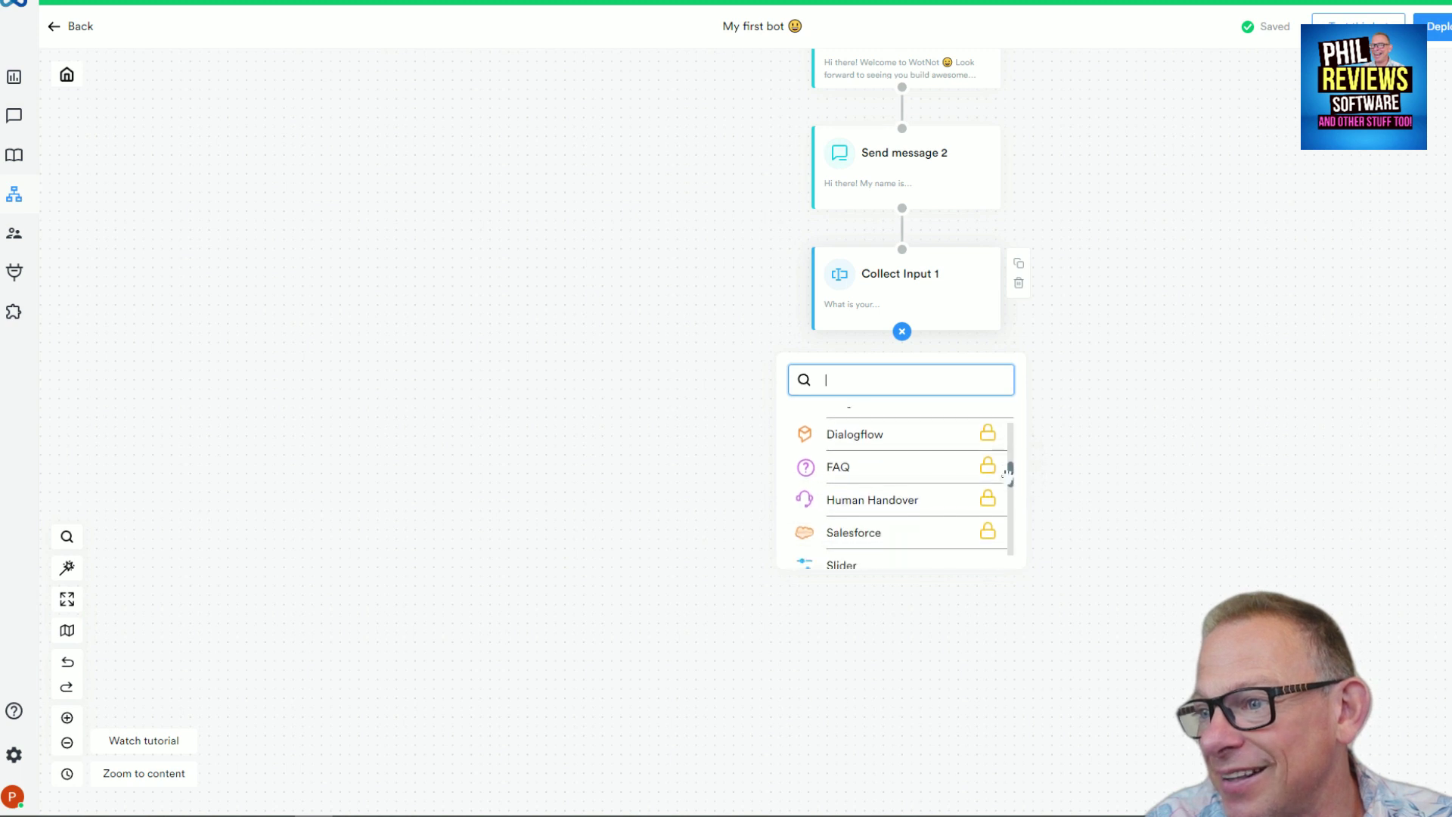
scroll(1008, 475, down, 2)
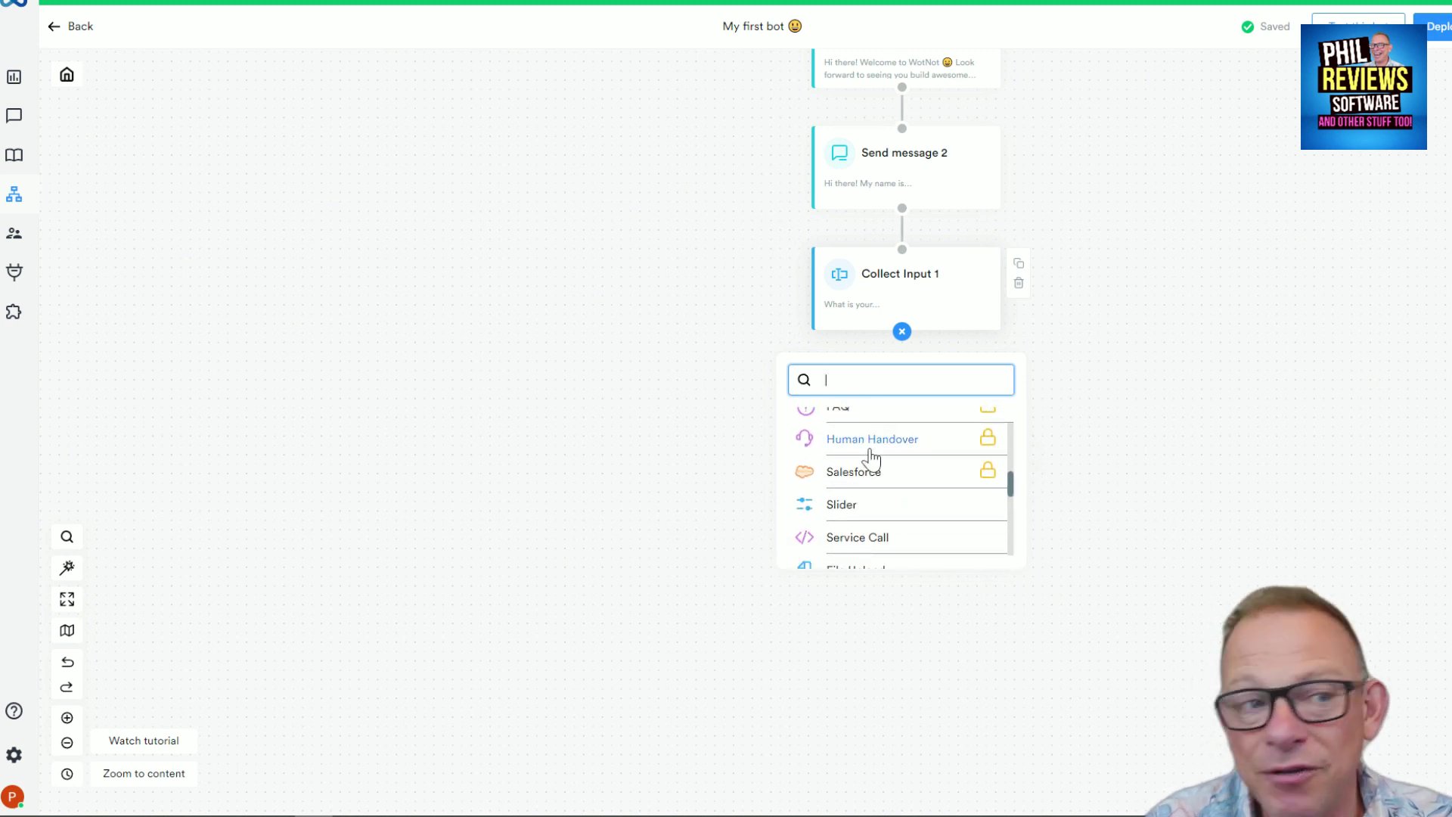
click(1007, 490)
drag(1007, 490, 1005, 509)
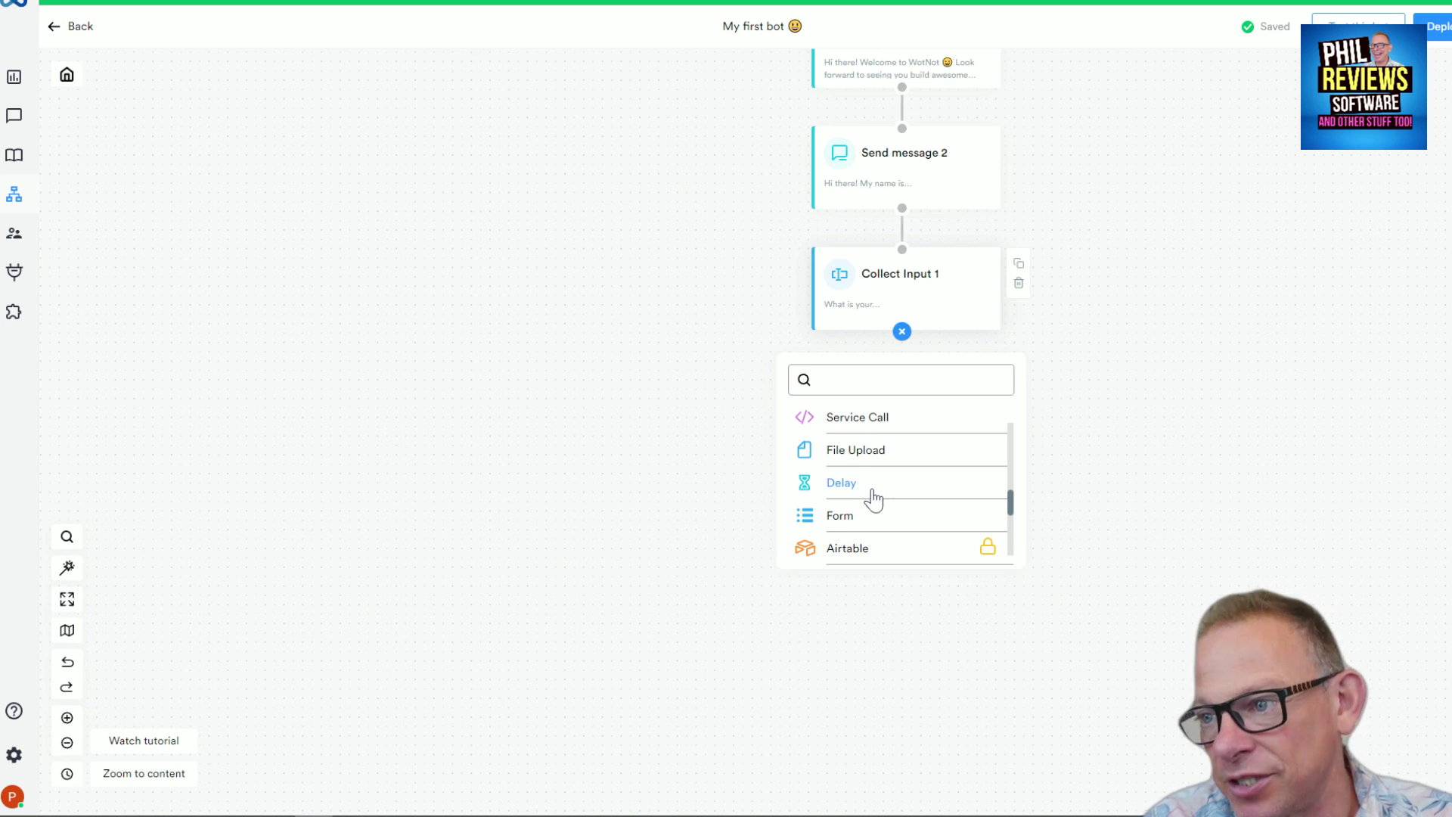
drag(1011, 505, 968, 394)
click(413, 326)
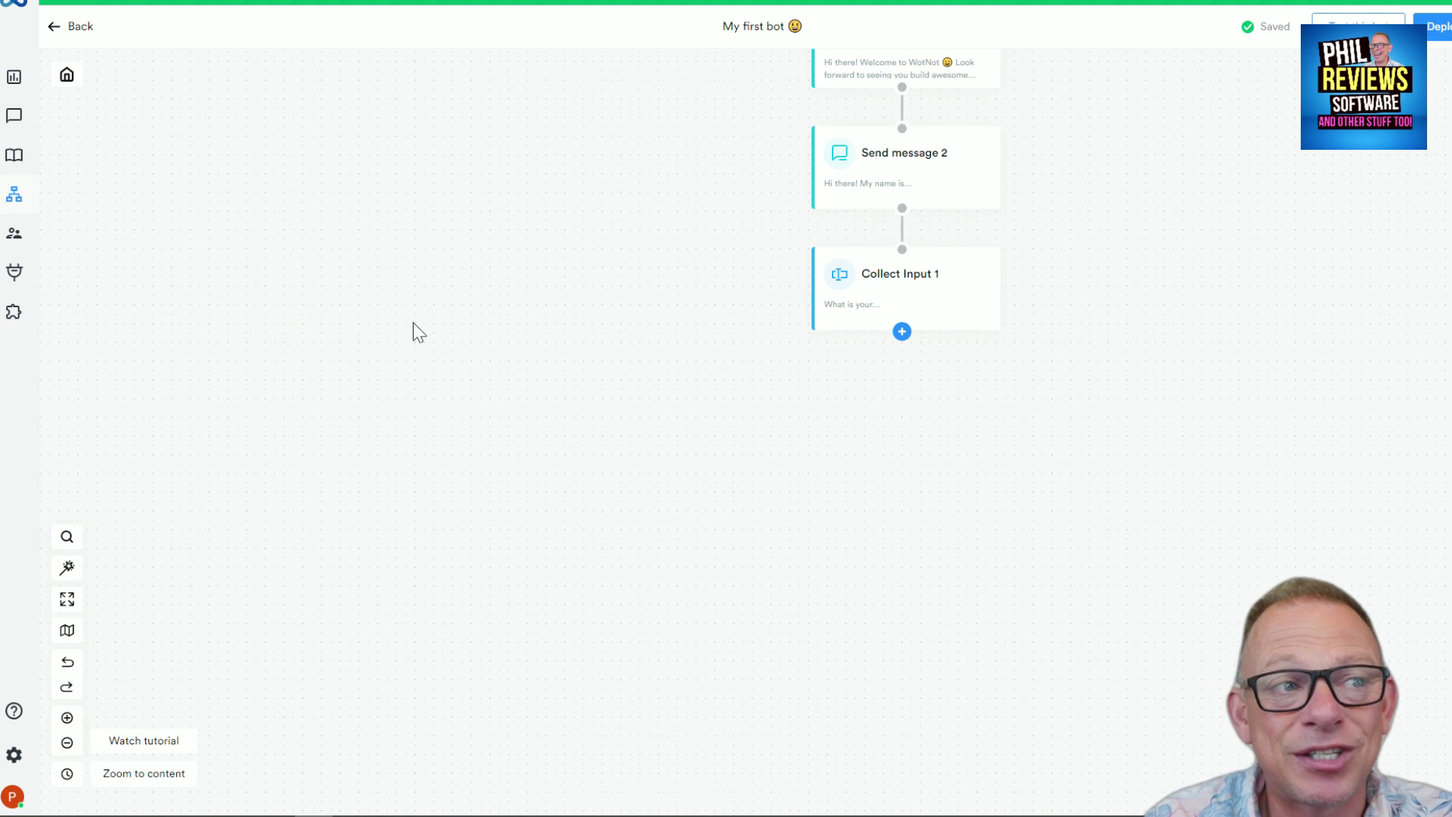
Go back from the My first bot editor to the Bot Builder list of three bots
click(65, 28)
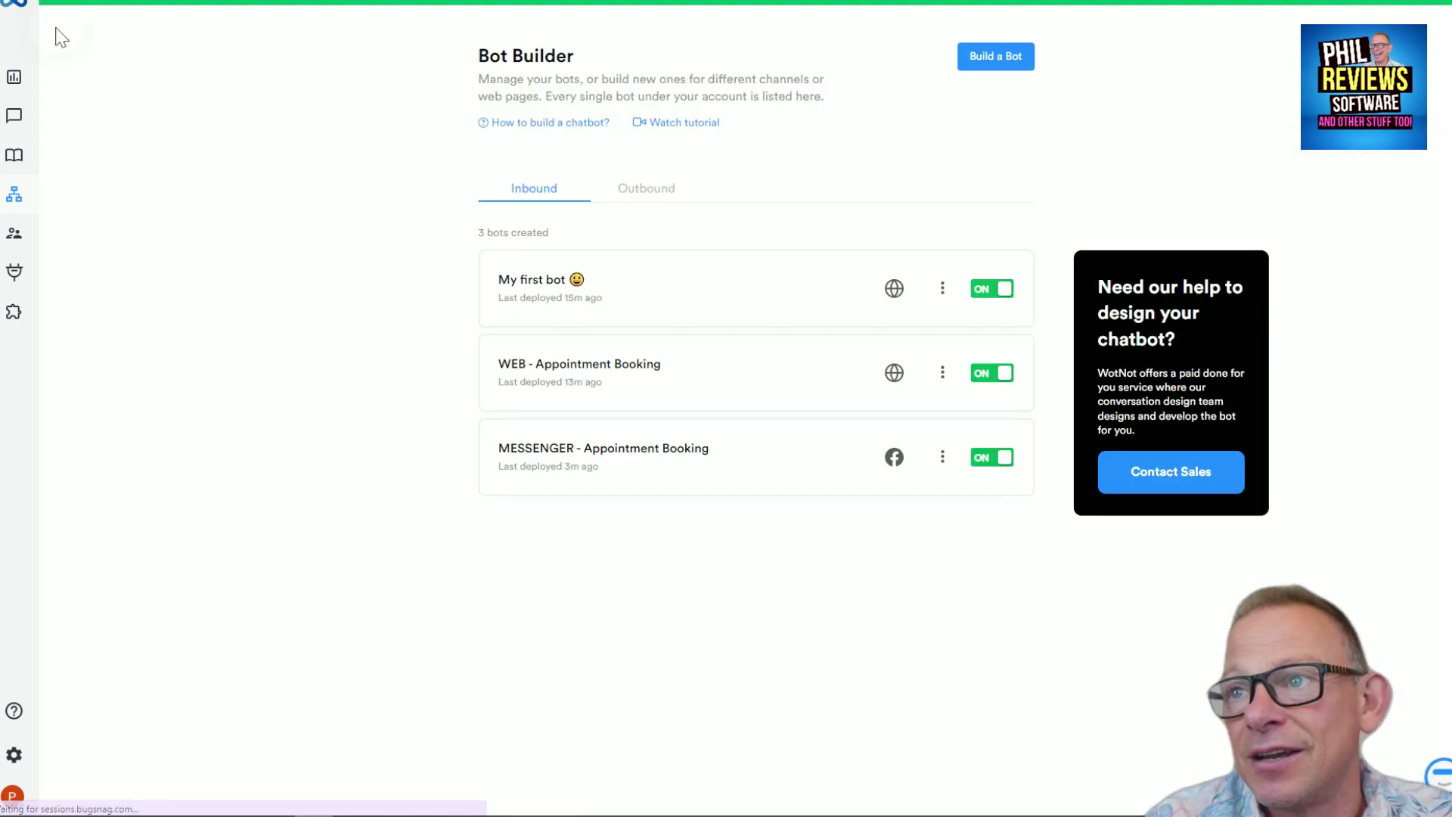